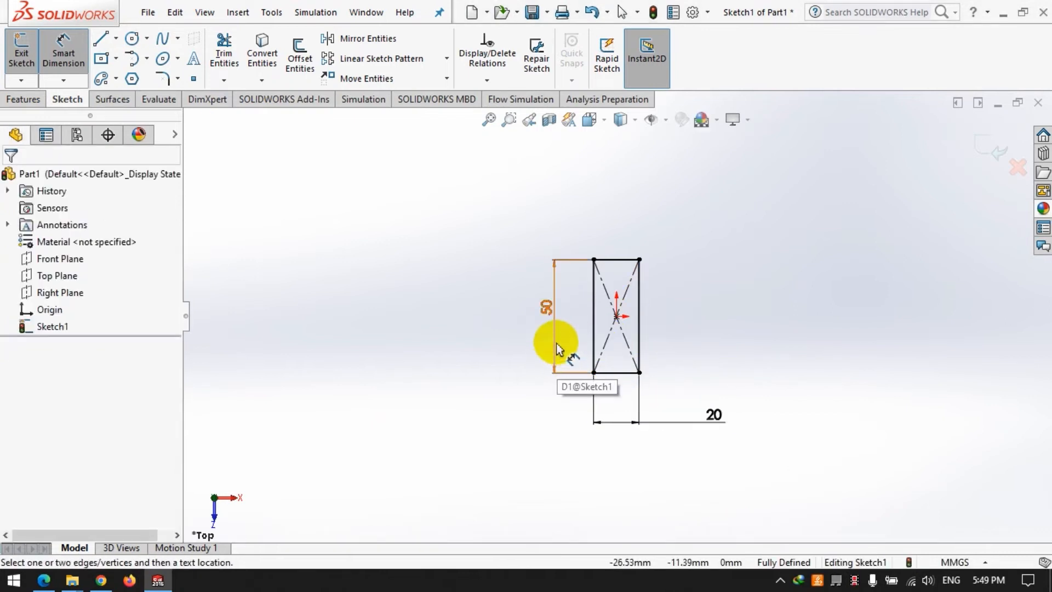
Extrude the 20 by 50 mm rectangle 20 mm in the reversed, downward direction as a blind boss.
{"action": "left_click", "coordinate": [23, 99]}
{"action": "left_click", "coordinate": [27, 57]}
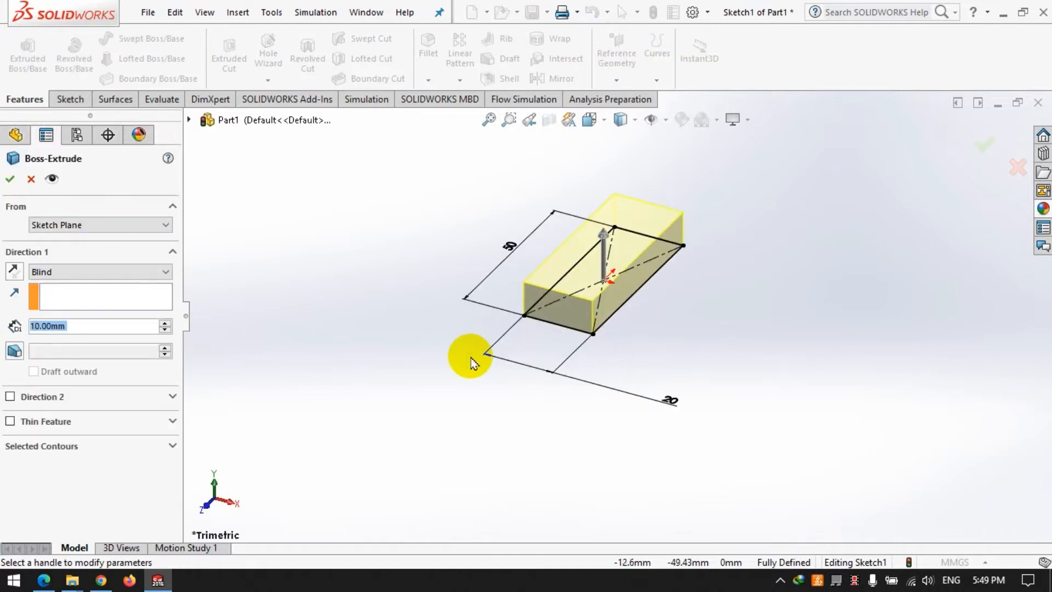
{"action": "left_click", "coordinate": [14, 271]}
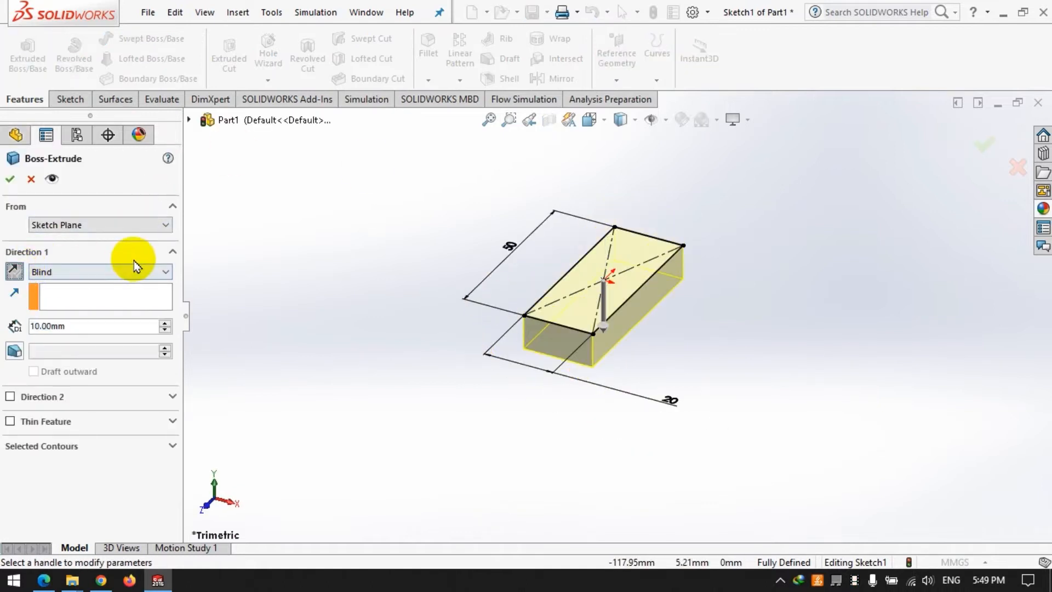
{"action": "double_click", "coordinate": [97, 326]}
{"action": "type", "text": "20"}
{"action": "key", "text": "Return"}
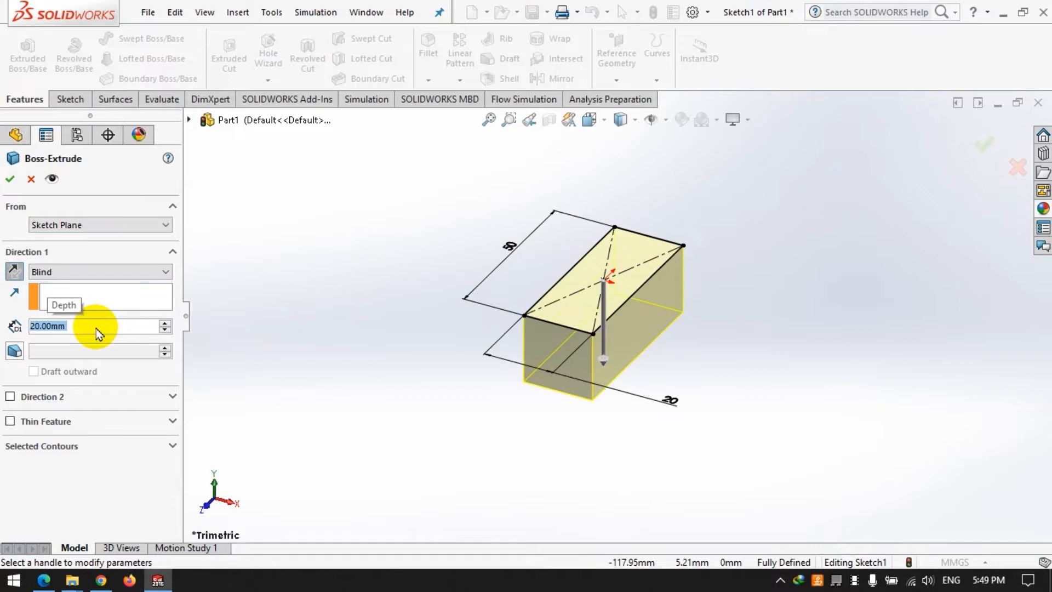
{"action": "left_click", "coordinate": [10, 179]}
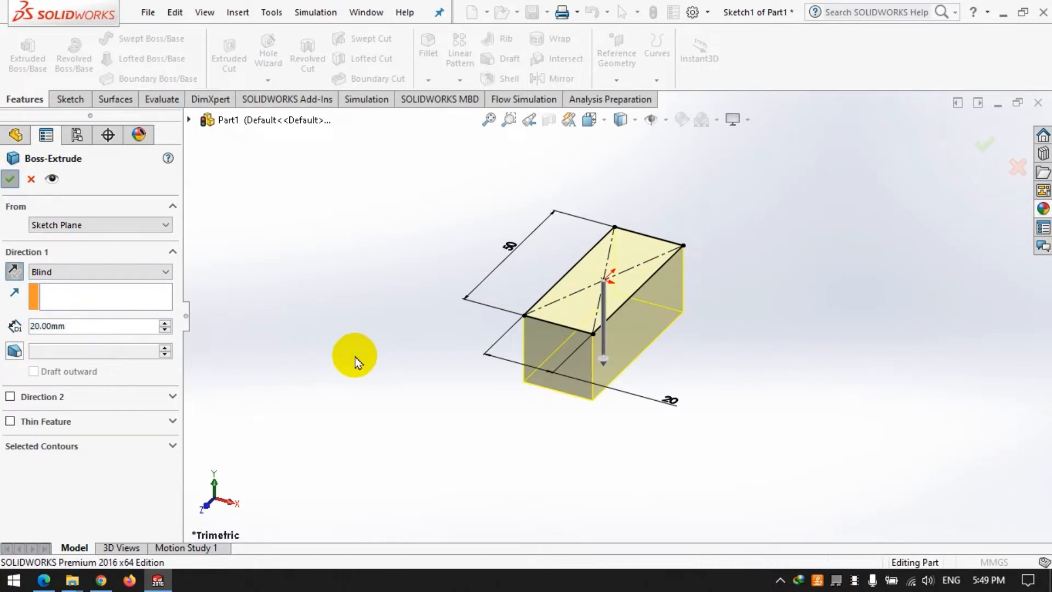
Start a new sketch on the block's front end face.
{"action": "left_click", "coordinate": [77, 101]}
{"action": "left_click", "coordinate": [21, 51]}
{"action": "left_click", "coordinate": [558, 357]}
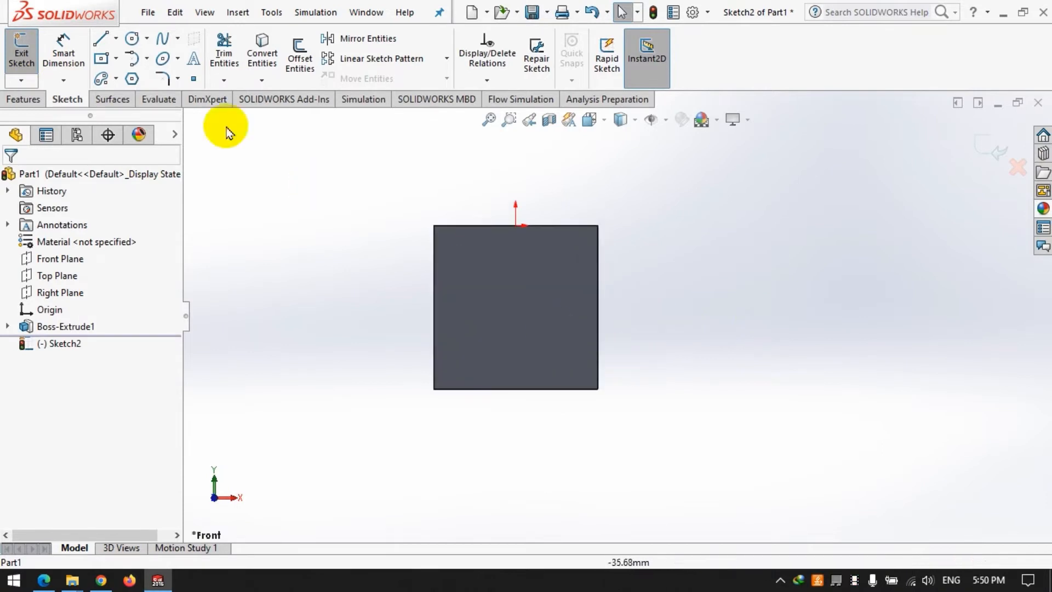
Sketch a closed line profile about 7.7 mm wide on the face's left edge, with three notches stepping down its inner side to the bottom edge.
{"action": "left_click", "coordinate": [101, 42]}
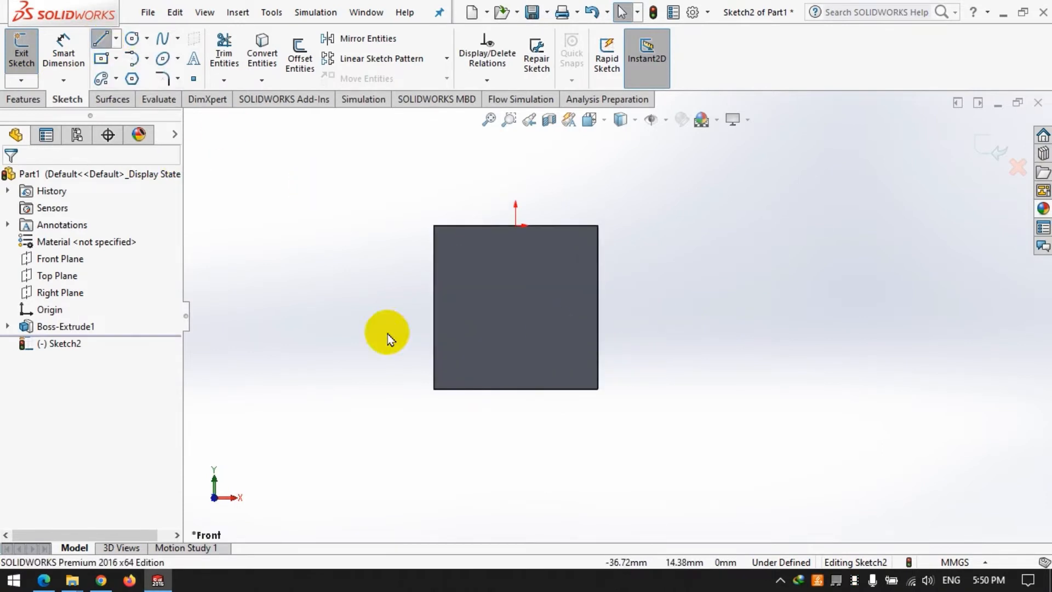
{"action": "left_click", "coordinate": [436, 247]}
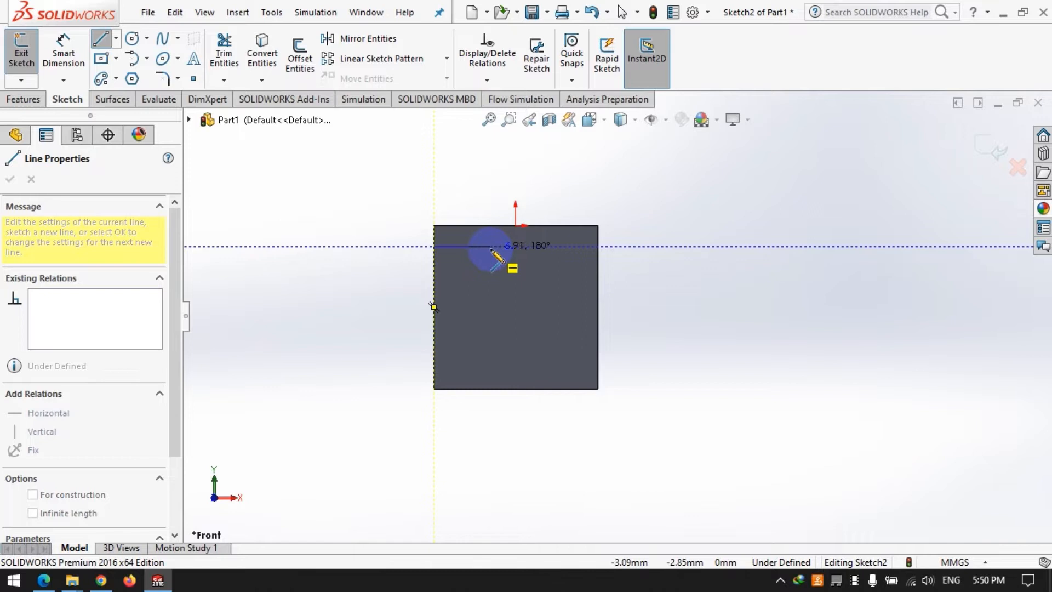
{"action": "left_click", "coordinate": [497, 246]}
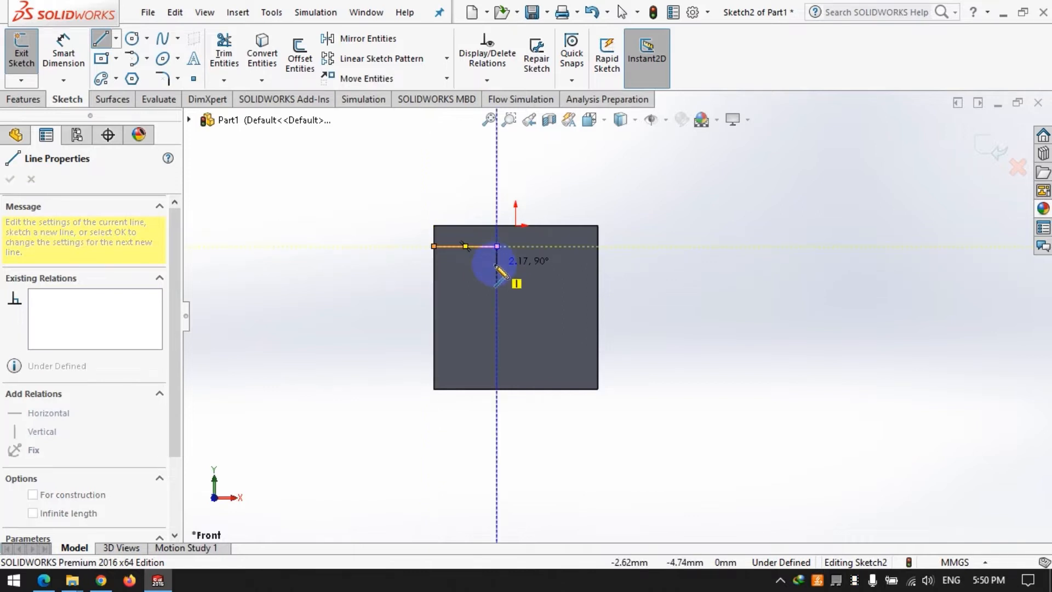
{"action": "left_click", "coordinate": [497, 260]}
{"action": "left_click", "coordinate": [471, 259]}
{"action": "left_click", "coordinate": [472, 282]}
{"action": "left_click", "coordinate": [497, 283]}
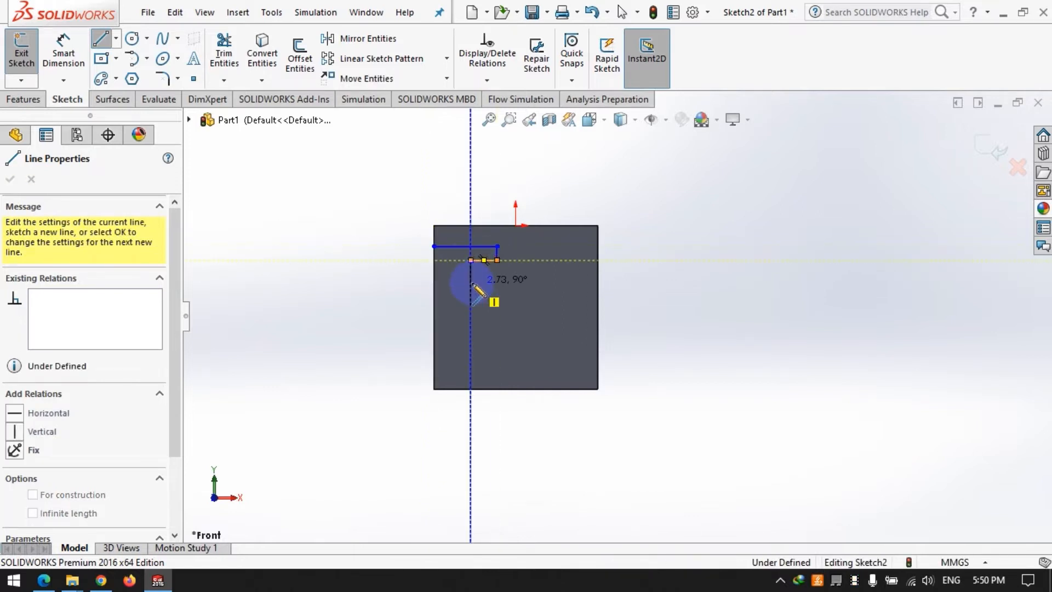
{"action": "left_click", "coordinate": [497, 301]}
{"action": "left_click", "coordinate": [471, 300]}
{"action": "left_click", "coordinate": [472, 325]}
{"action": "left_click", "coordinate": [497, 325]}
{"action": "left_click", "coordinate": [497, 345]}
{"action": "left_click", "coordinate": [471, 345]}
{"action": "left_click", "coordinate": [471, 365]}
{"action": "left_click", "coordinate": [497, 366]}
{"action": "left_click", "coordinate": [497, 389]}
{"action": "left_click", "coordinate": [433, 389]}
{"action": "left_click", "coordinate": [433, 246]}
Dimension the profile's top line 3 mm below the block's top edge.
{"action": "left_click", "coordinate": [61, 54]}
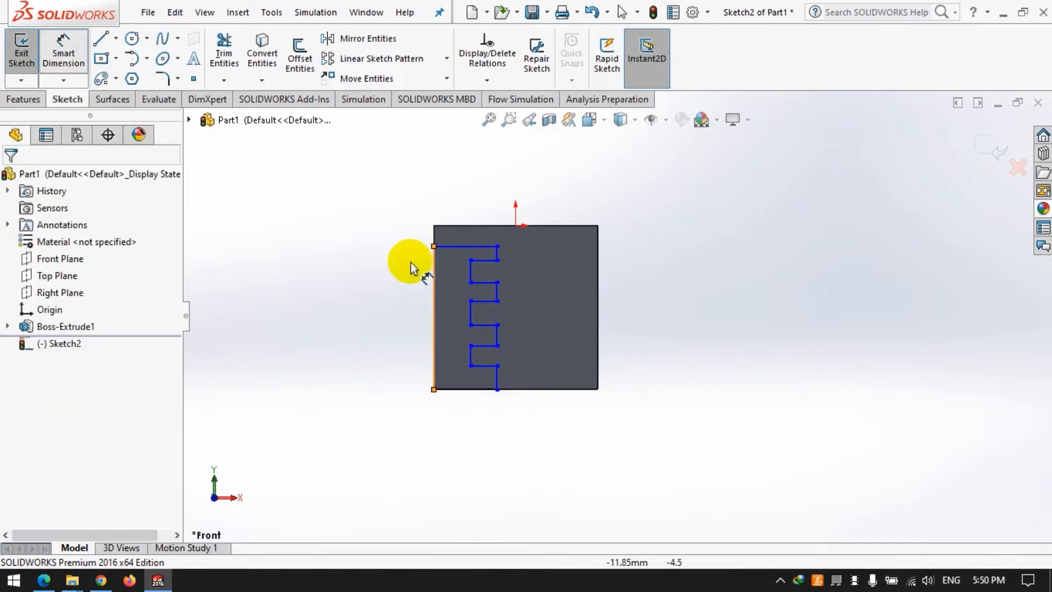
{"action": "left_click", "coordinate": [446, 246]}
{"action": "left_click", "coordinate": [459, 225]}
{"action": "left_click", "coordinate": [351, 191]}
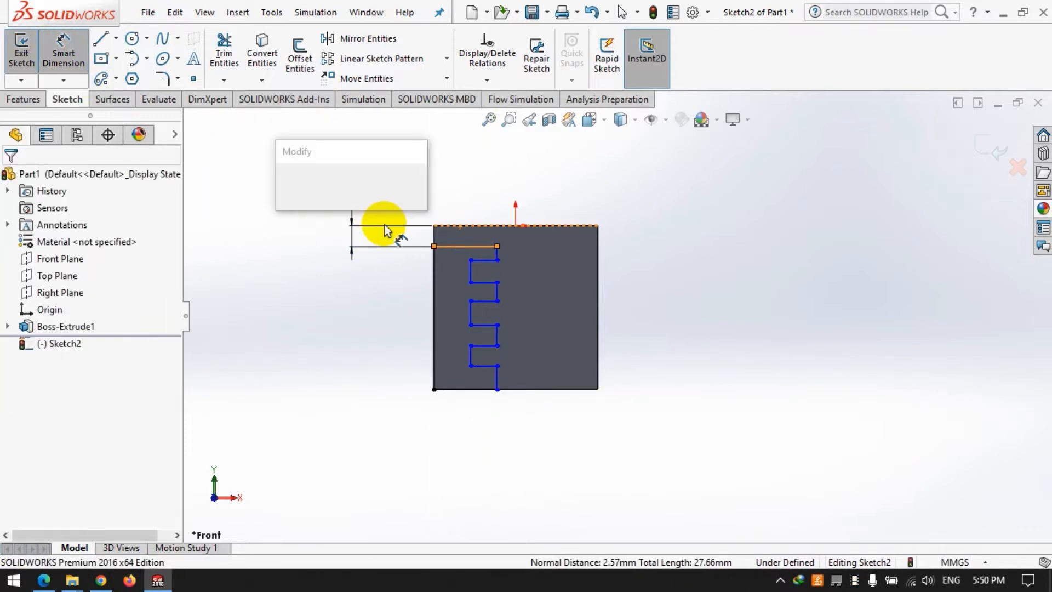
{"action": "key", "text": "Return"}
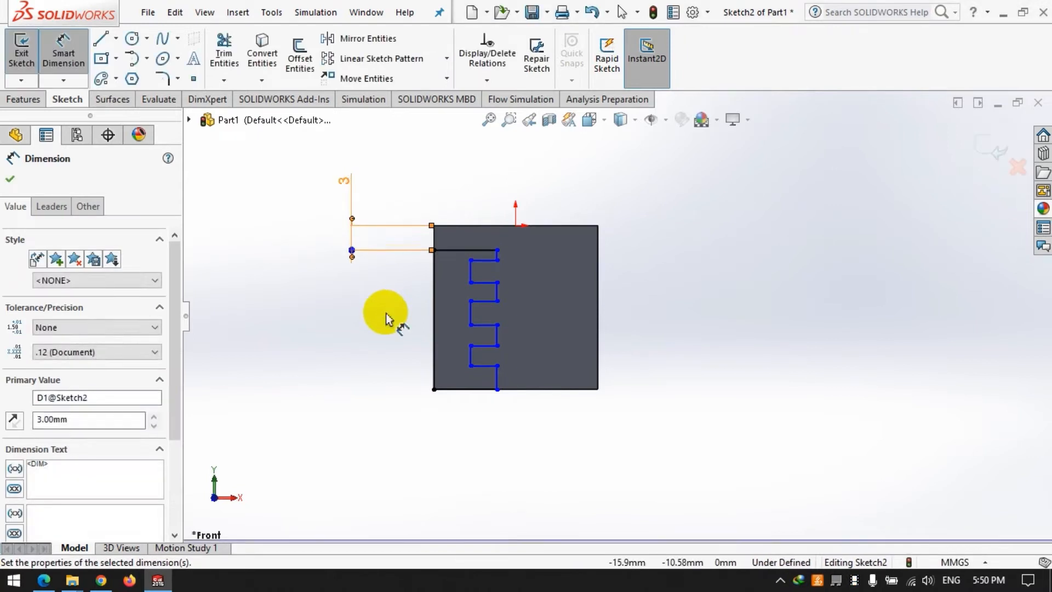
Set the height of the profile's lowest section above the bottom edge to 3 mm.
{"action": "left_click", "coordinate": [386, 314]}
{"action": "left_click", "coordinate": [486, 377]}
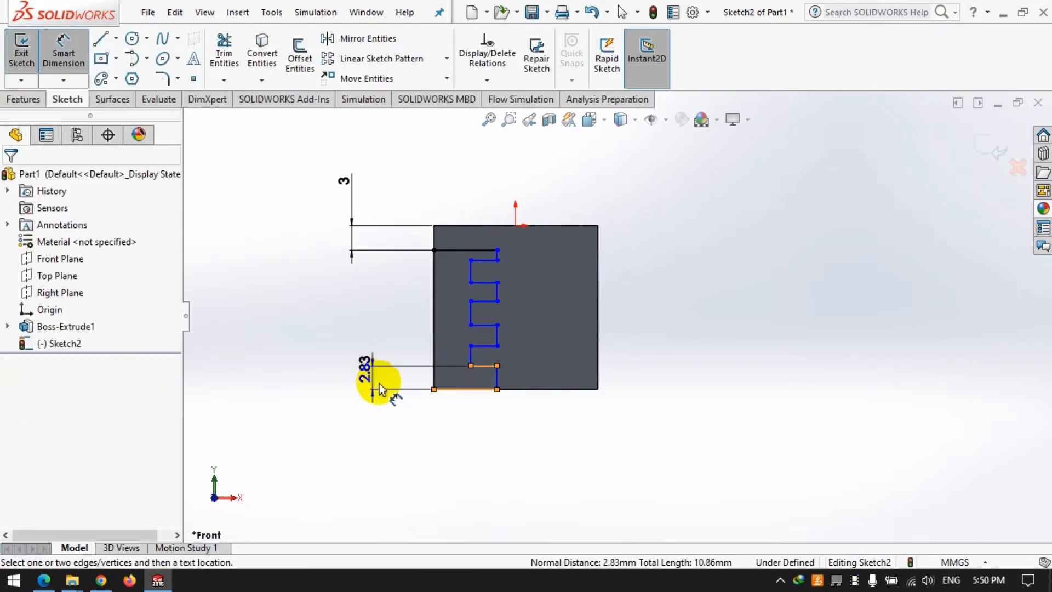
{"action": "left_click", "coordinate": [382, 376]}
{"action": "type", "text": "3"}
{"action": "key", "text": "Return"}
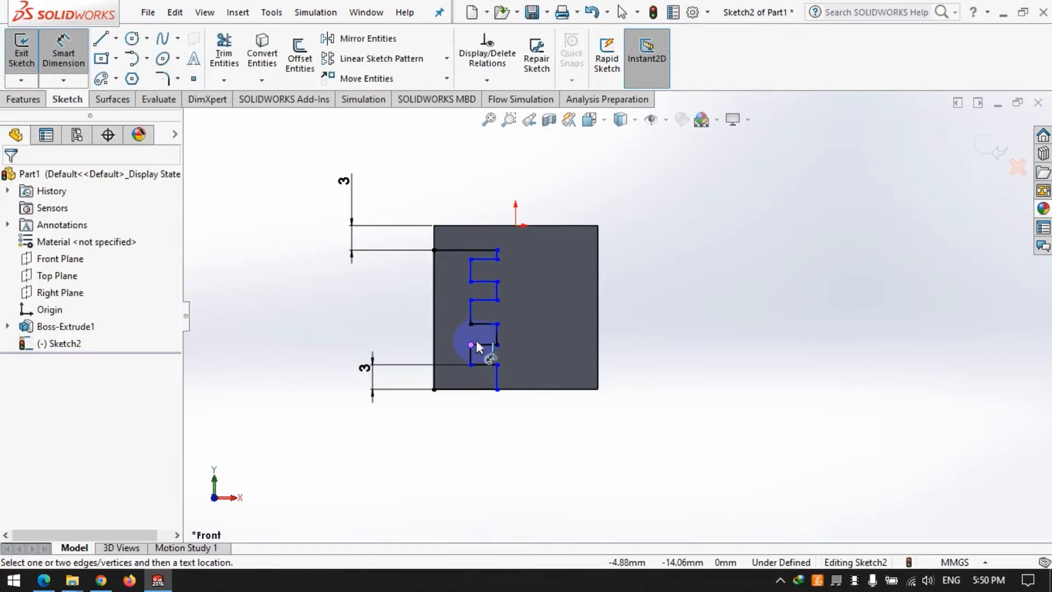
Dimension the heights of the two sections between the notches as 3 mm each.
{"action": "left_click", "coordinate": [476, 345]}
{"action": "left_click", "coordinate": [478, 324]}
{"action": "left_click", "coordinate": [366, 328]}
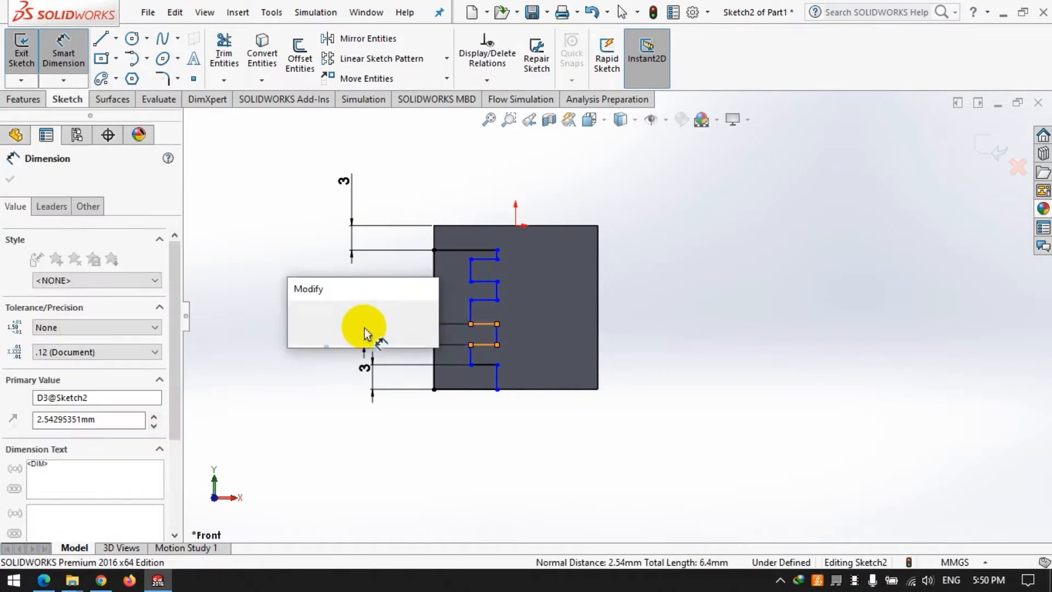
{"action": "key", "text": "Return"}
{"action": "left_click", "coordinate": [483, 278]}
{"action": "left_click", "coordinate": [482, 296]}
{"action": "left_click", "coordinate": [359, 294]}
{"action": "type", "text": "3"}
{"action": "key", "text": "Return"}
{"action": "left_click", "coordinate": [525, 375]}
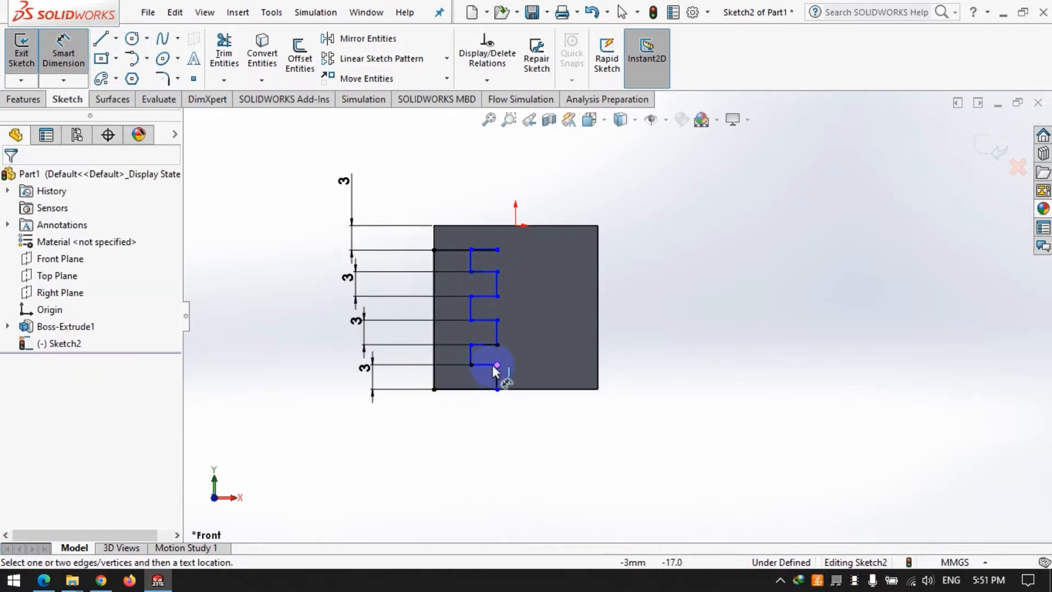
Dimension the height of the lowest notch as 2 mm.
{"action": "left_click", "coordinate": [476, 365]}
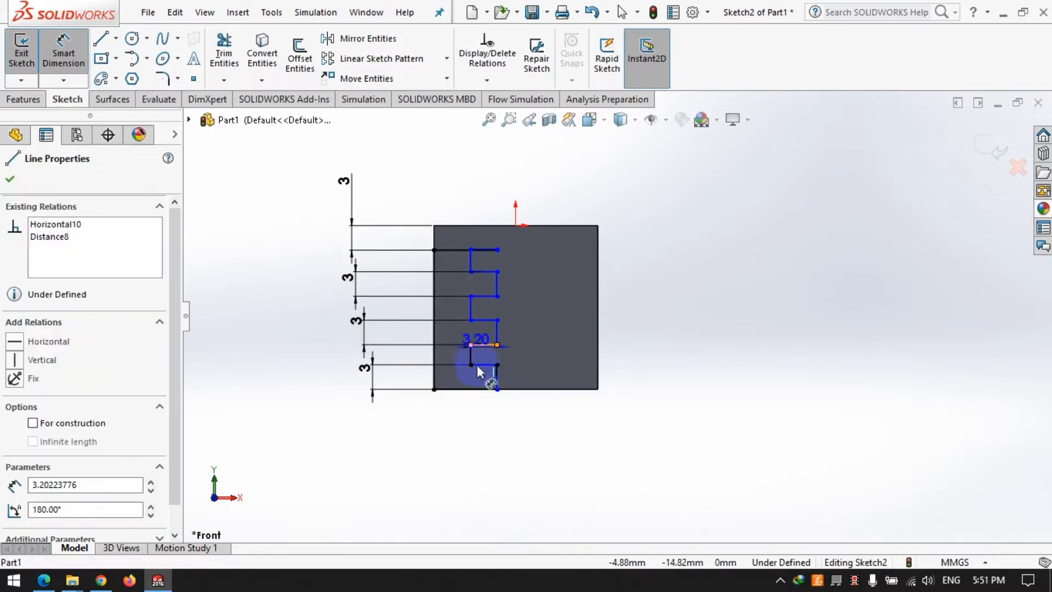
{"action": "left_click", "coordinate": [423, 367]}
{"action": "left_click", "coordinate": [340, 394]}
{"action": "type", "text": "2"}
{"action": "key", "text": "Return"}
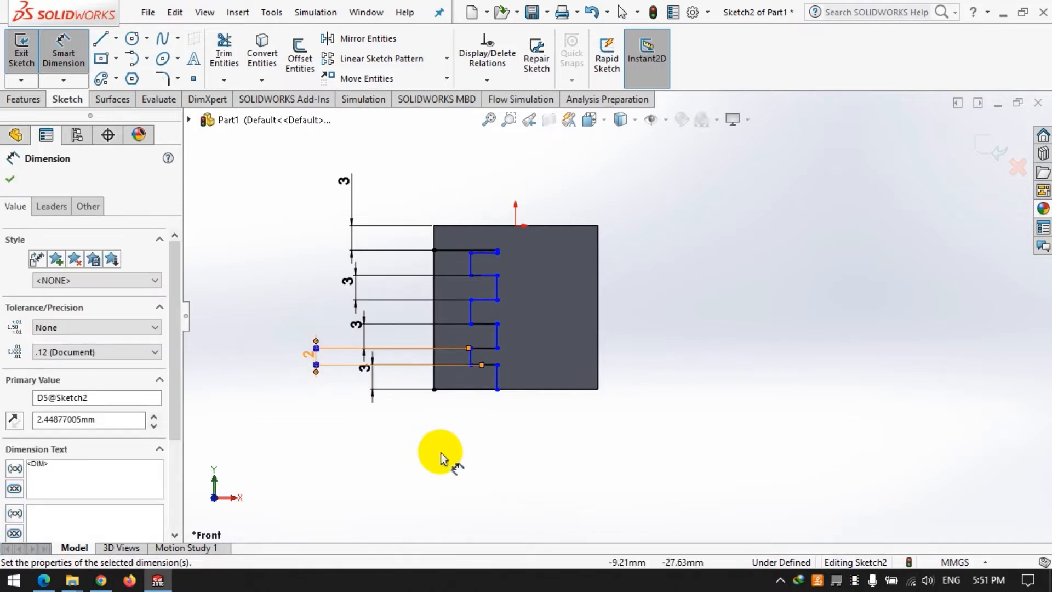
Dimension the heights of the middle and upper notches as 2 mm each.
{"action": "left_click", "coordinate": [483, 300]}
{"action": "left_click", "coordinate": [479, 323]}
{"action": "left_click", "coordinate": [284, 331]}
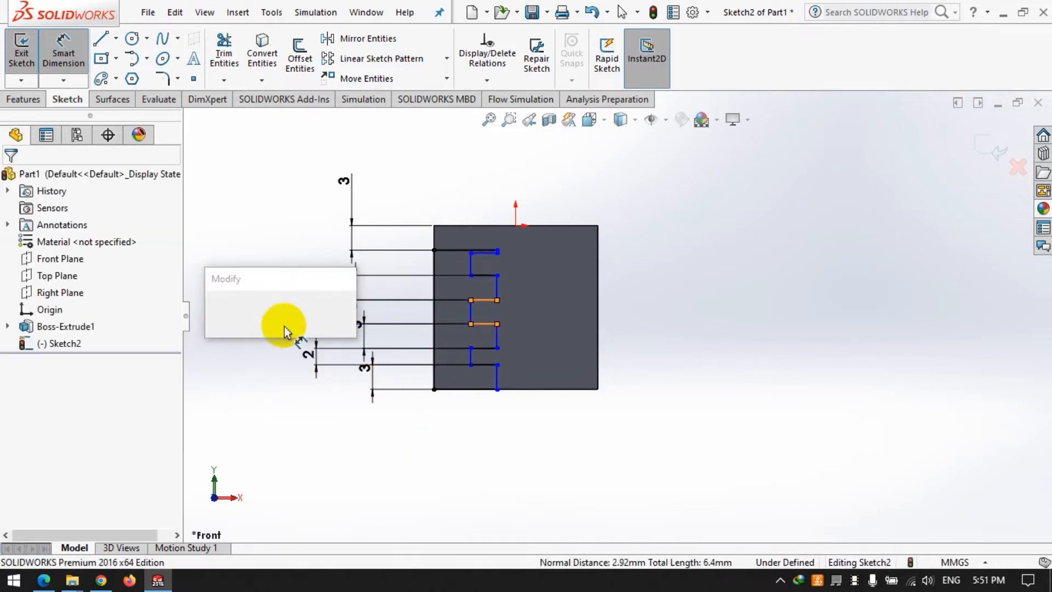
{"action": "type", "text": "2"}
{"action": "key", "text": "Return"}
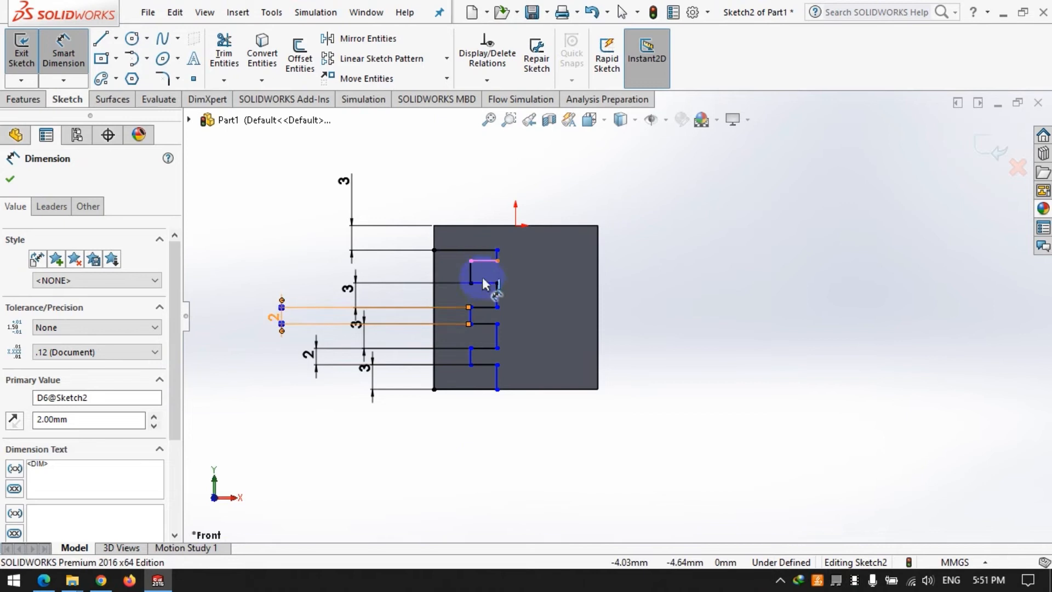
{"action": "left_click", "coordinate": [482, 282]}
{"action": "left_click", "coordinate": [484, 261]}
{"action": "left_click", "coordinate": [294, 258]}
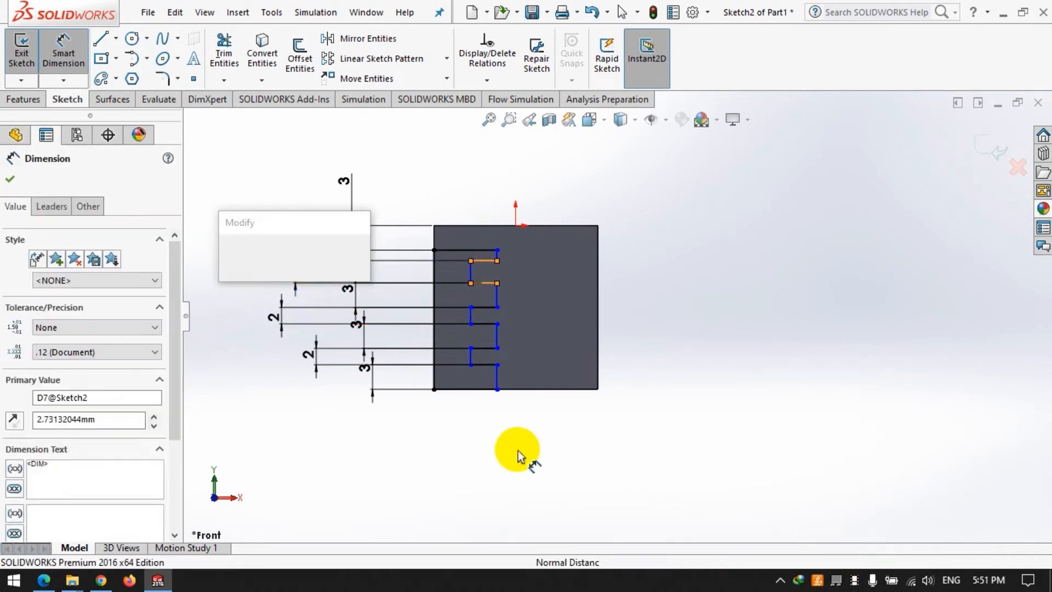
Dimension the topmost inner vertical line 6 mm from the profile's left edge and revise that distance to 5 mm.
{"action": "left_click", "coordinate": [433, 276]}
{"action": "left_click", "coordinate": [497, 257]}
{"action": "left_click", "coordinate": [446, 231]}
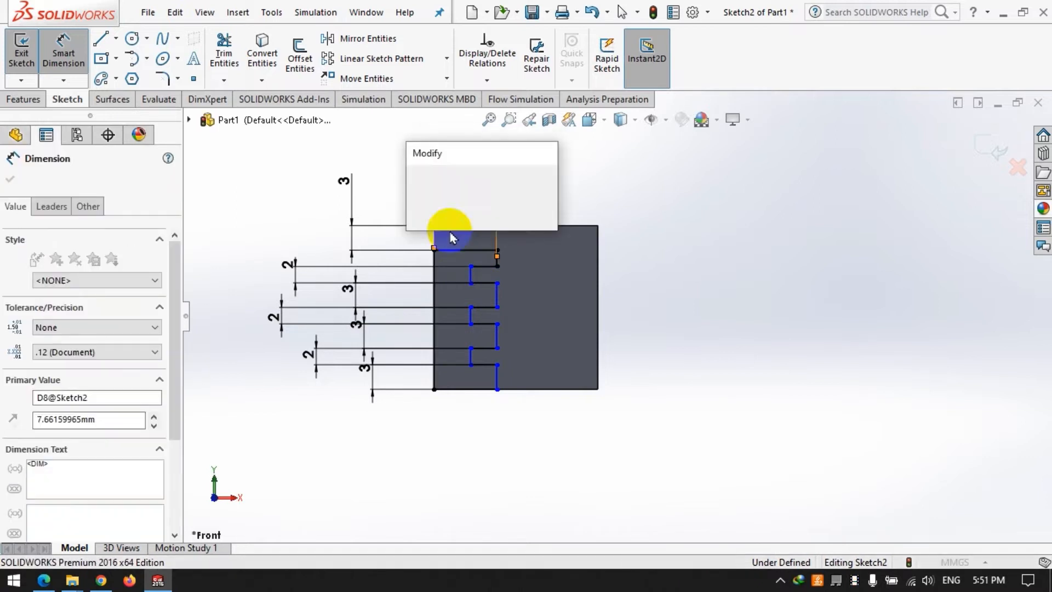
{"action": "type", "text": "6"}
{"action": "key", "text": "Return"}
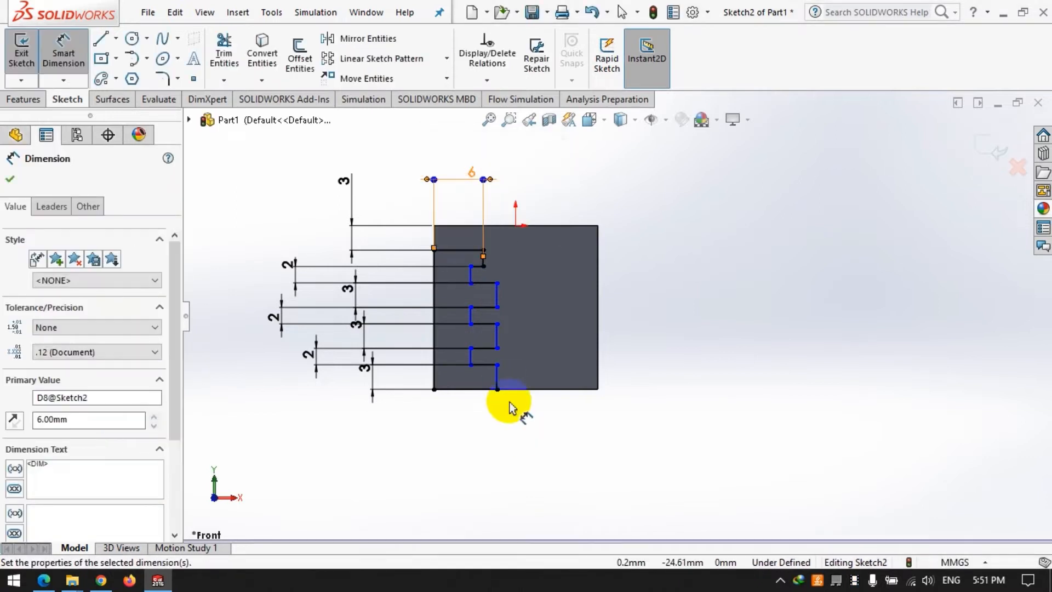
{"action": "left_click", "coordinate": [471, 179]}
{"action": "type", "text": "5"}
{"action": "key", "text": "Return"}
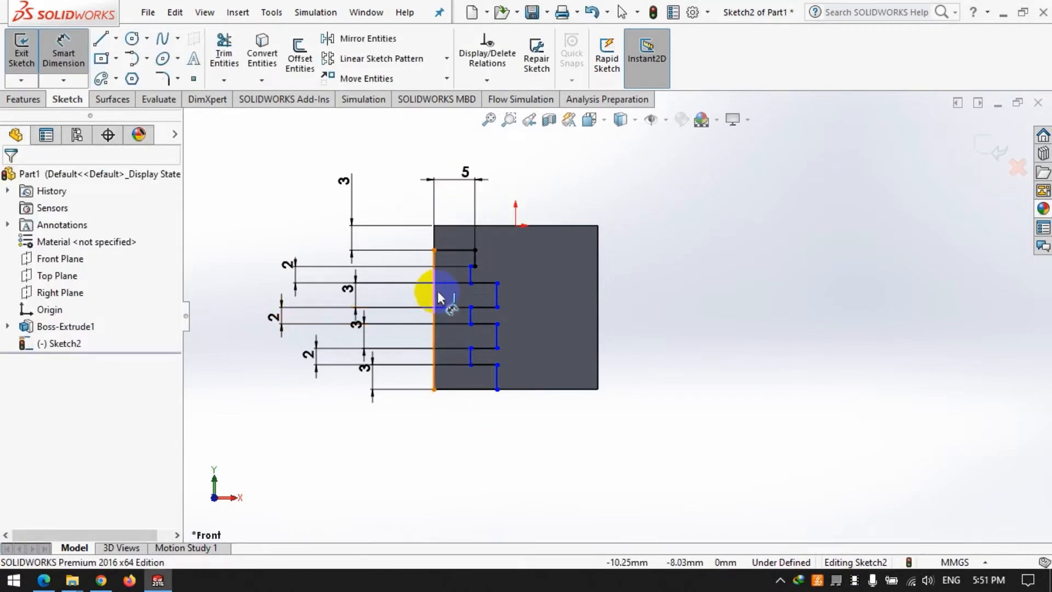
Dimension the vertical line between the upper and middle notches 6 mm from the profile's left edge.
{"action": "left_click", "coordinate": [496, 295]}
{"action": "left_click", "coordinate": [483, 162]}
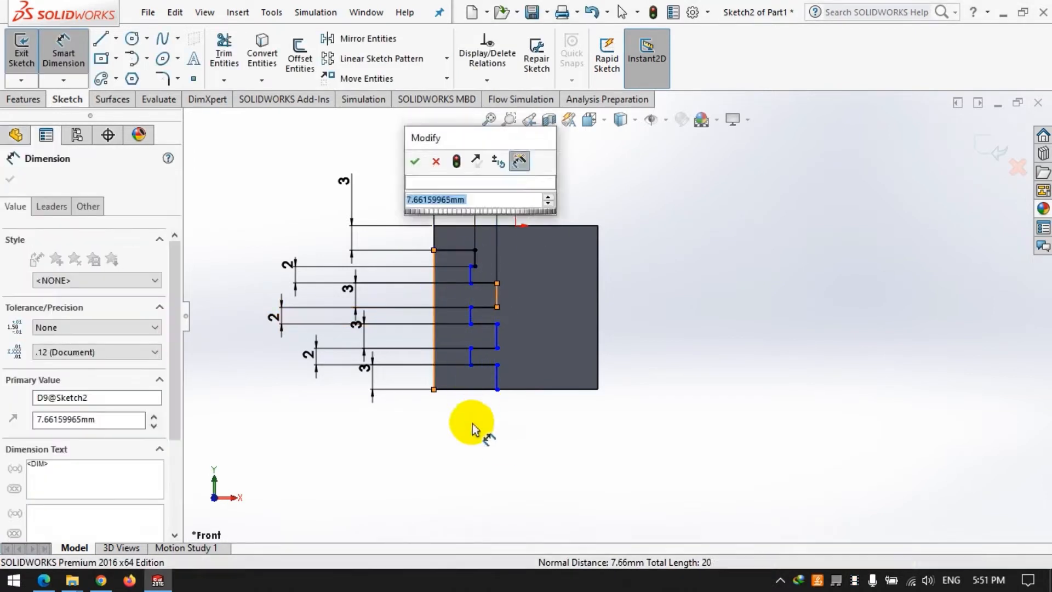
{"action": "type", "text": "6"}
{"action": "key", "text": "Return"}
Dimension the vertical line between the middle and lowest notches 7 mm from the profile's left edge.
{"action": "left_click", "coordinate": [490, 340]}
{"action": "left_click", "coordinate": [492, 341]}
{"action": "left_click", "coordinate": [481, 152]}
{"action": "type", "text": "7"}
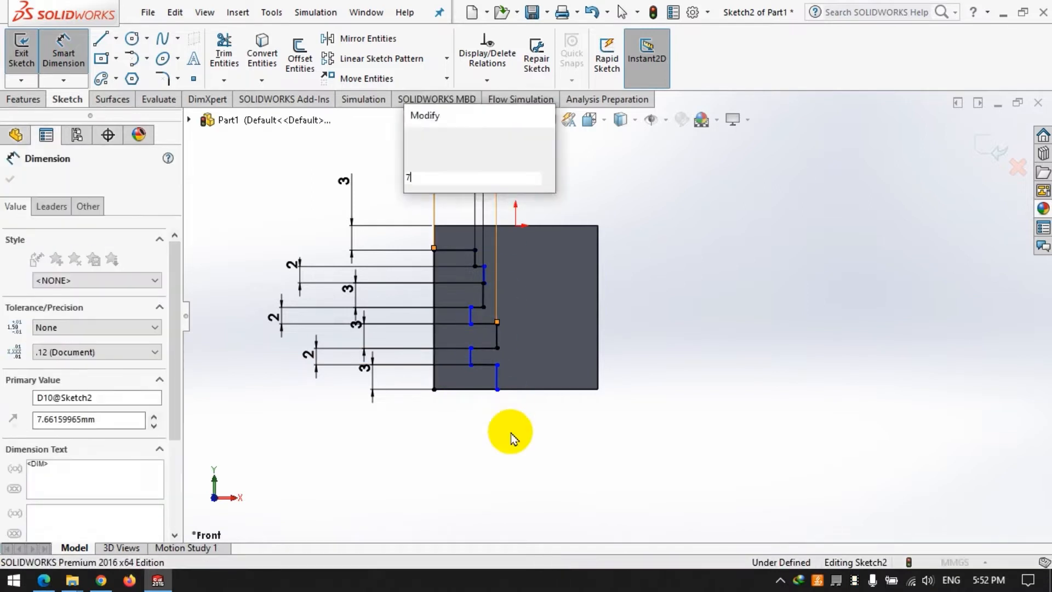
{"action": "key", "text": "Return"}
Change the three horizontal width dimensions, from the topmost section downward, to 4, 5 and 6 mm.
{"action": "left_click", "coordinate": [500, 345]}
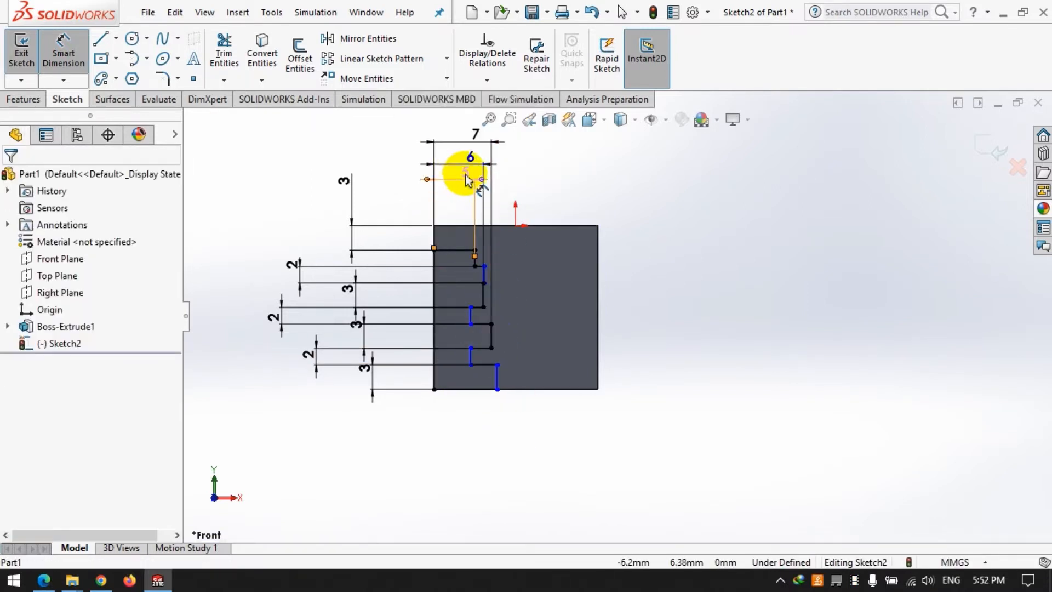
{"action": "key", "text": "Return"}
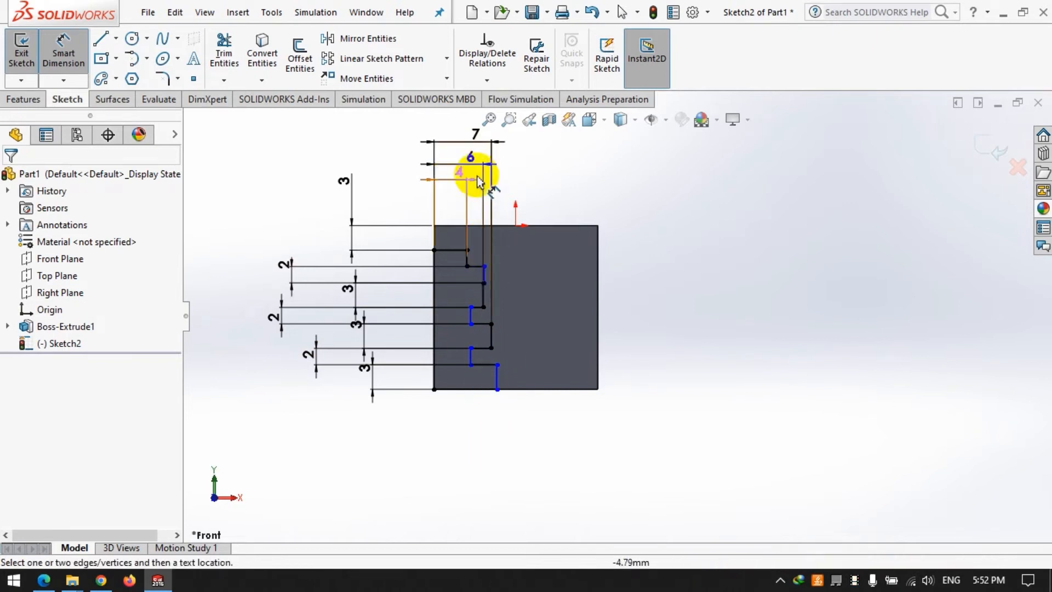
{"action": "double_click", "coordinate": [471, 158]}
{"action": "type", "text": "5"}
{"action": "key", "text": "Return"}
{"action": "left_click", "coordinate": [479, 413]}
{"action": "left_click", "coordinate": [478, 137]}
{"action": "left_click", "coordinate": [489, 439]}
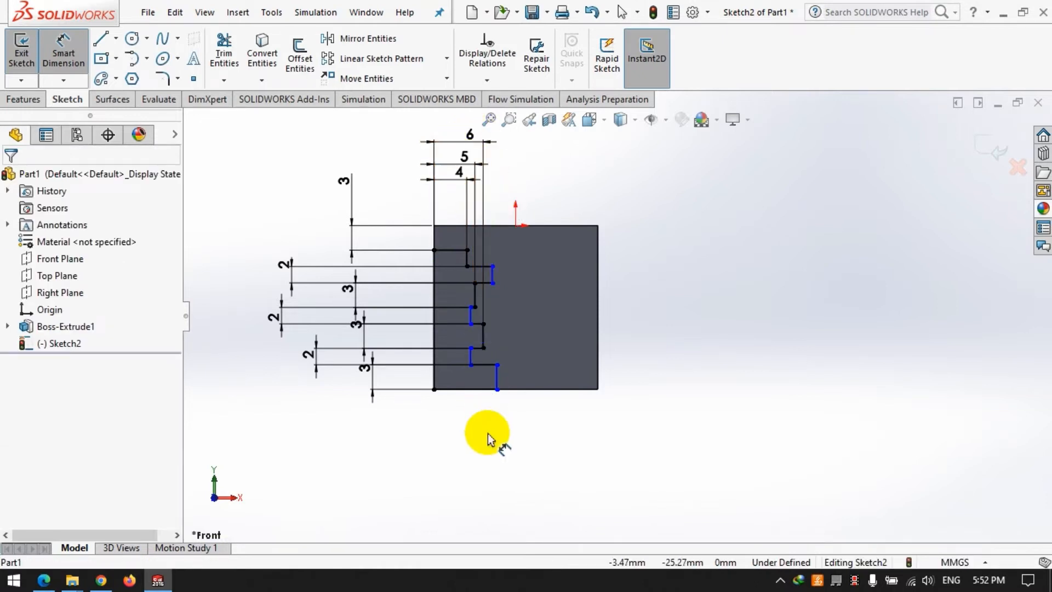
Dimension the upper 2 mm section's inner vertical line 7 mm from the profile's left edge.
{"action": "left_click", "coordinate": [492, 276]}
{"action": "left_click", "coordinate": [434, 285]}
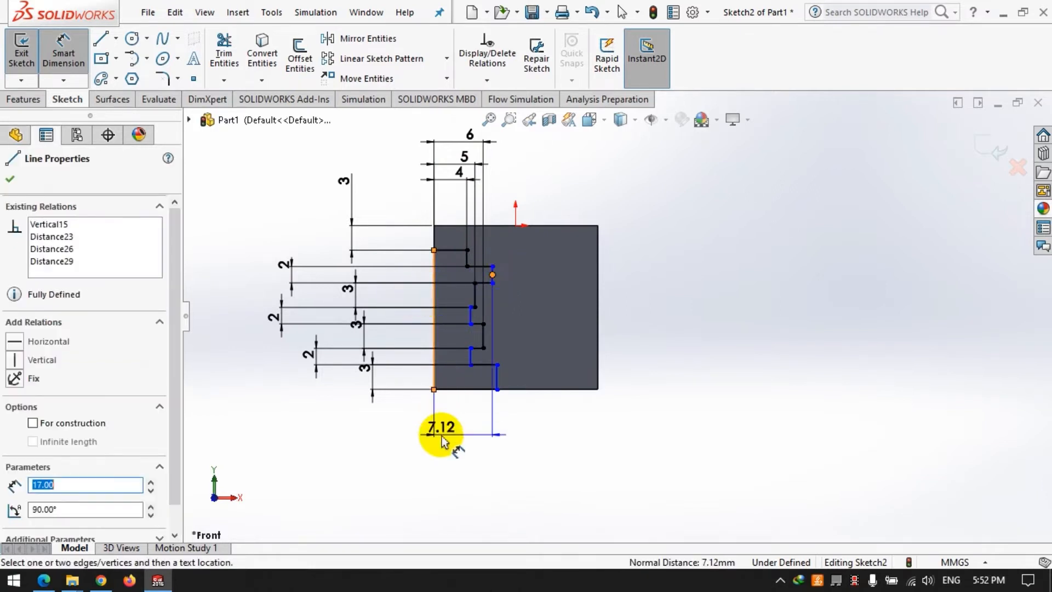
{"action": "left_click", "coordinate": [463, 438]}
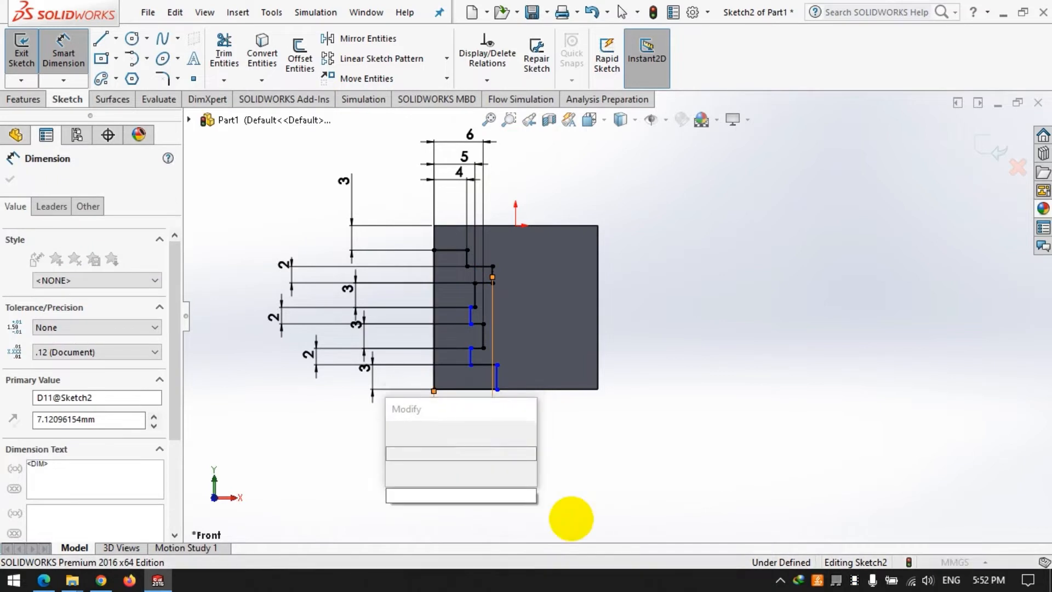
Dimension the lowest section's inner vertical line 5 mm from the profile's left edge.
{"action": "left_click", "coordinate": [495, 377]}
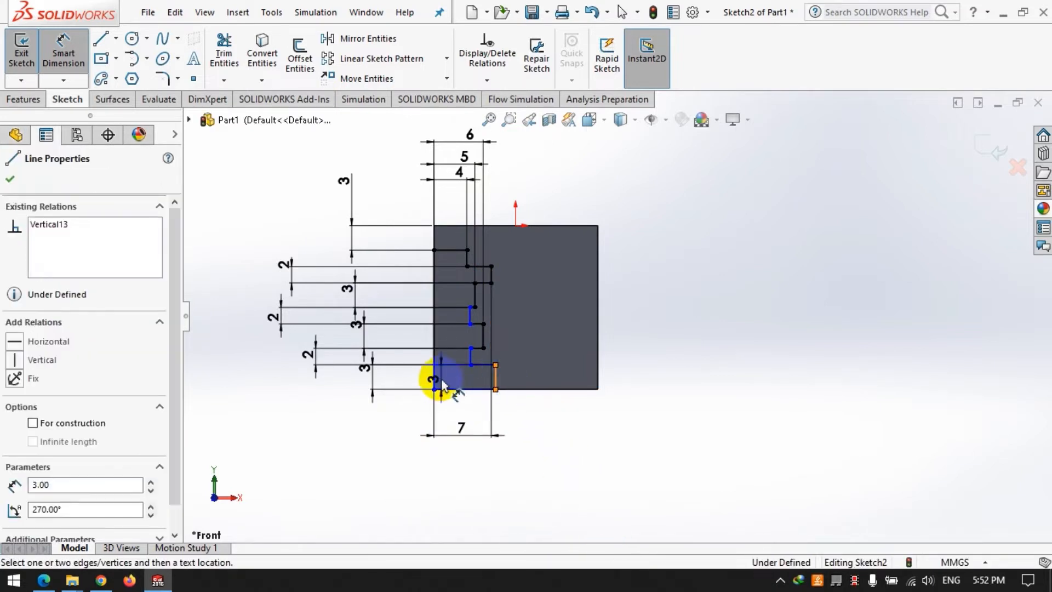
{"action": "left_click", "coordinate": [437, 380]}
{"action": "left_click", "coordinate": [482, 489]}
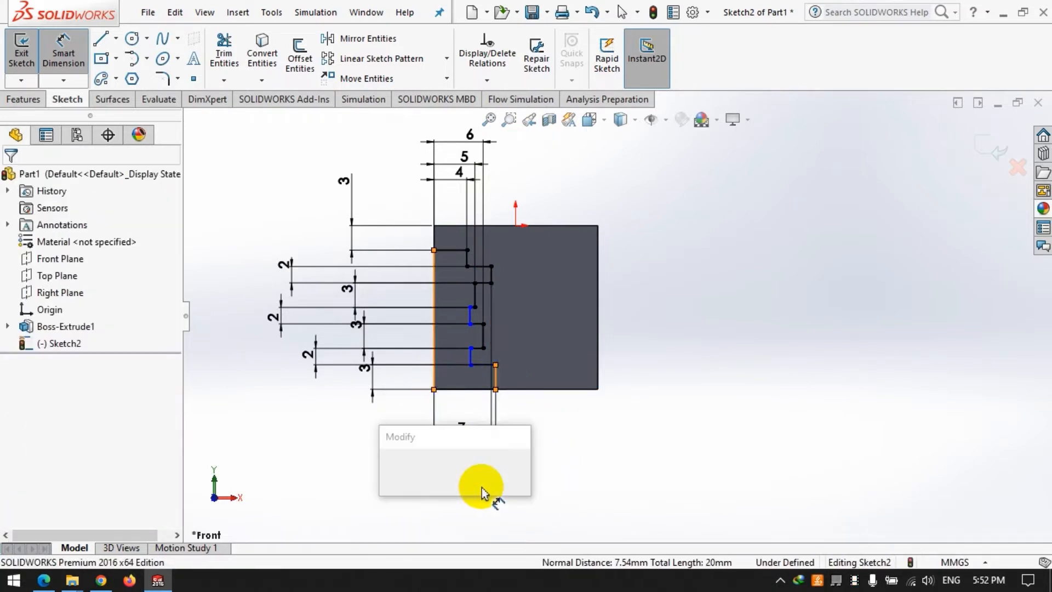
{"action": "type", "text": "5"}
{"action": "key", "text": "Return"}
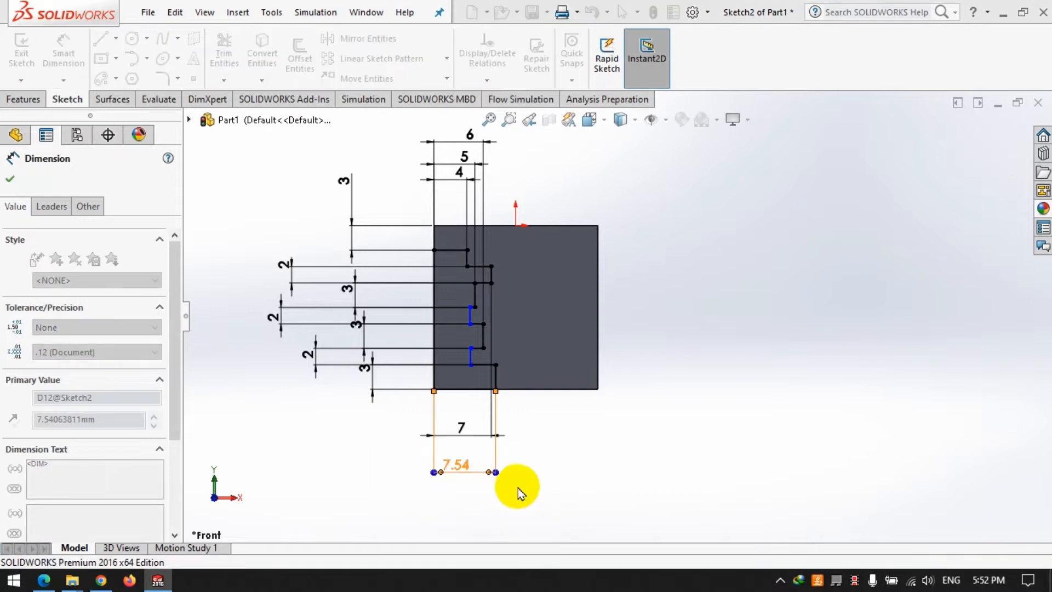
Dimension the lower 2 mm section's inner vertical line 7 mm from the profile's left edge.
{"action": "left_click", "coordinate": [491, 357]}
{"action": "left_click", "coordinate": [434, 353]}
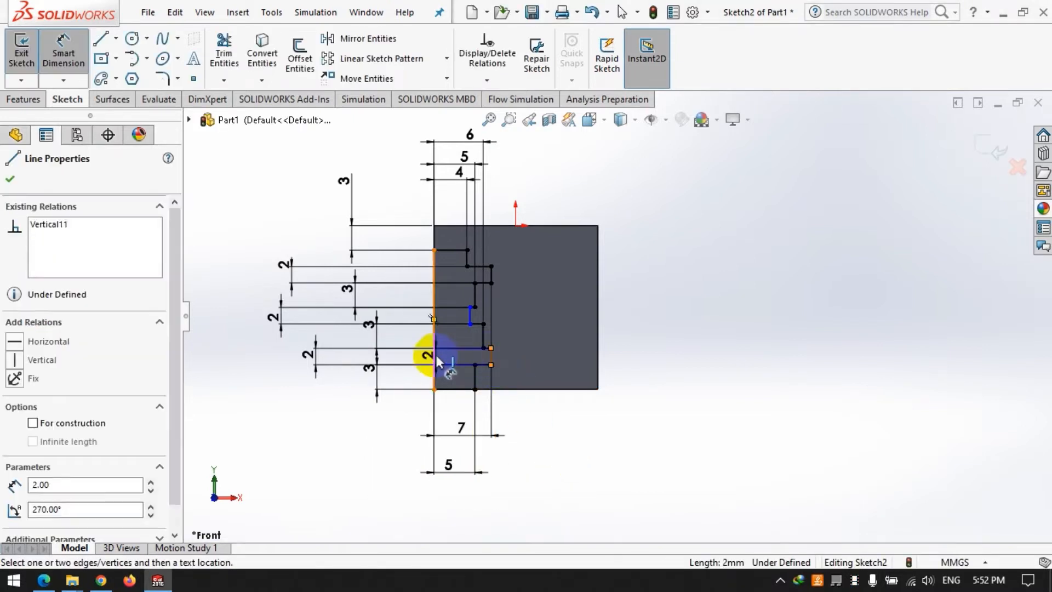
{"action": "left_click", "coordinate": [513, 412]}
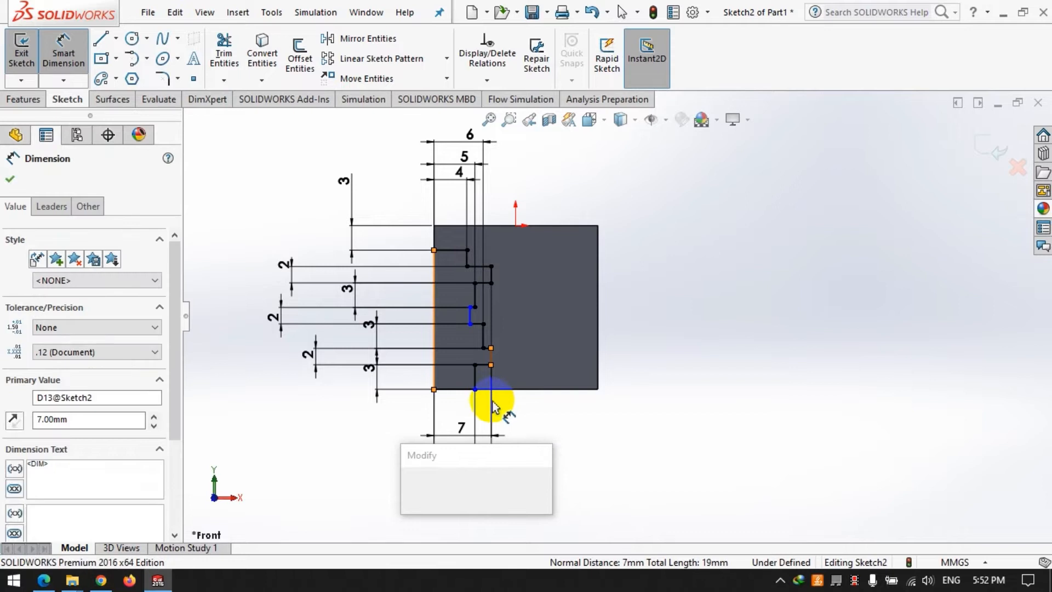
{"action": "left_click", "coordinate": [414, 483]}
{"action": "left_click", "coordinate": [558, 458]}
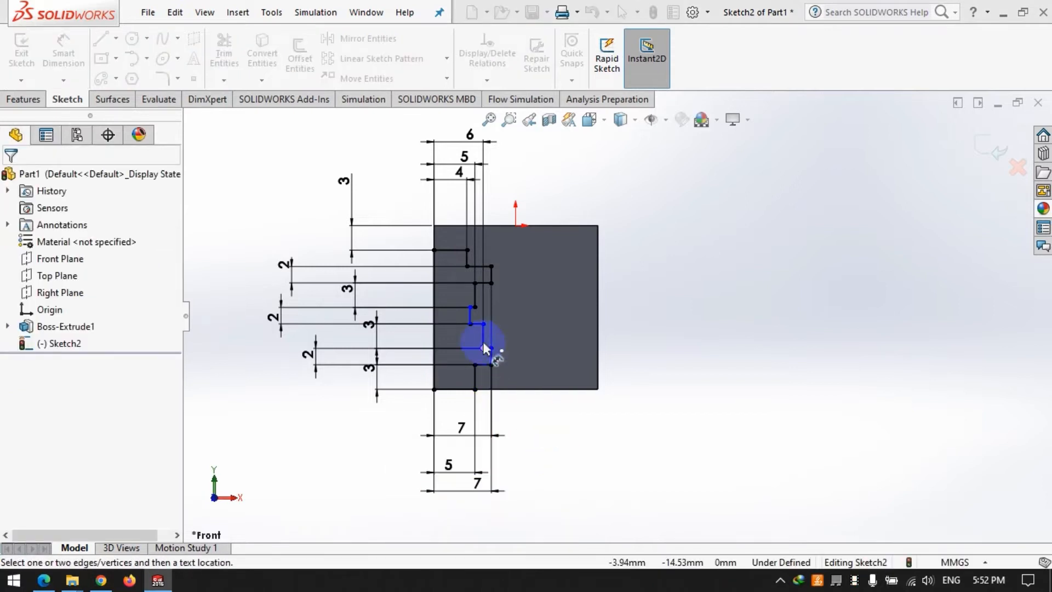
Dimension the middle 2 mm section's inner vertical line 4 mm from the profile's left edge.
{"action": "left_click", "coordinate": [437, 327]}
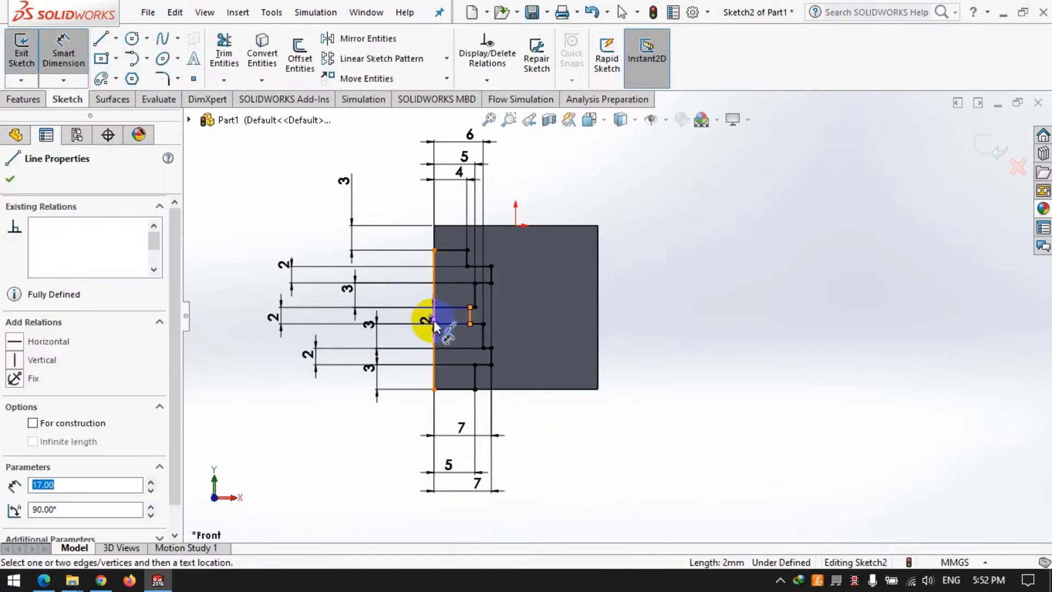
{"action": "left_click", "coordinate": [369, 423]}
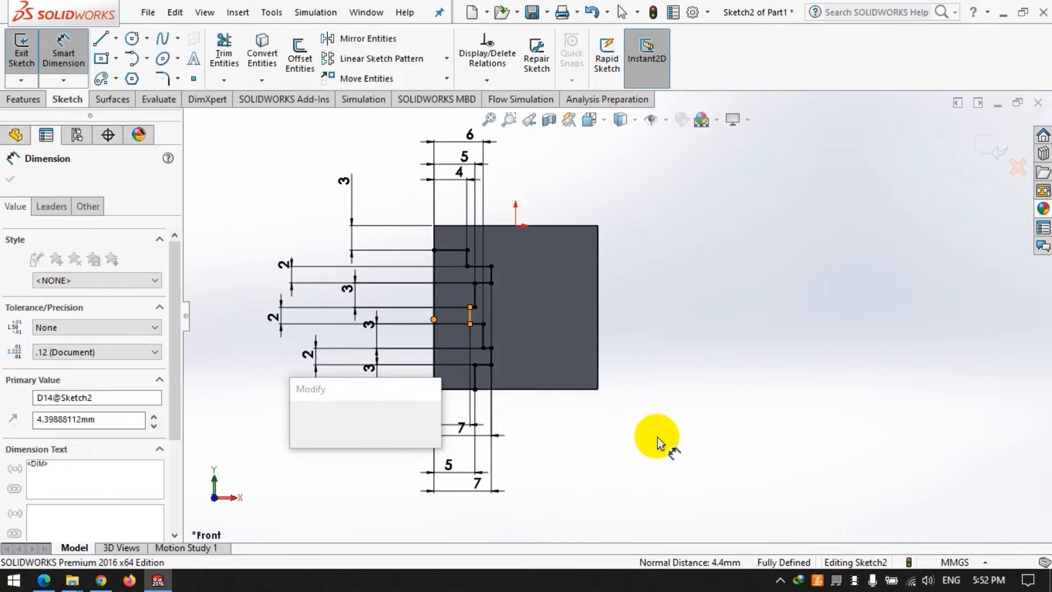
{"action": "type", "text": "4"}
{"action": "key", "text": "Return"}
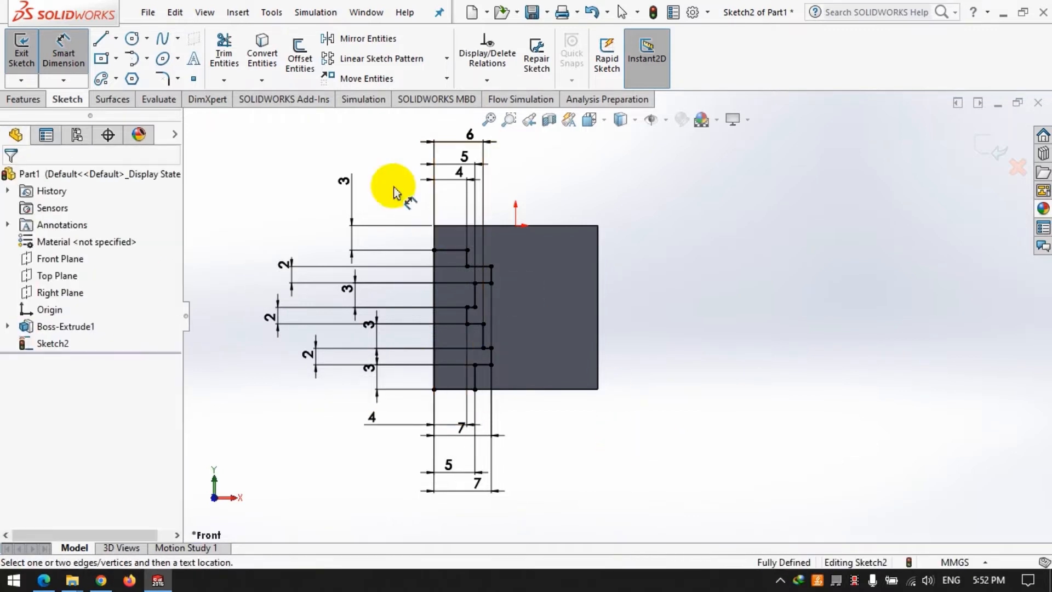
Draw a vertical centerline from the origin down past the block's lower edge on the front face.
{"action": "left_click", "coordinate": [116, 38]}
{"action": "left_click", "coordinate": [132, 75]}
{"action": "left_click", "coordinate": [515, 225]}
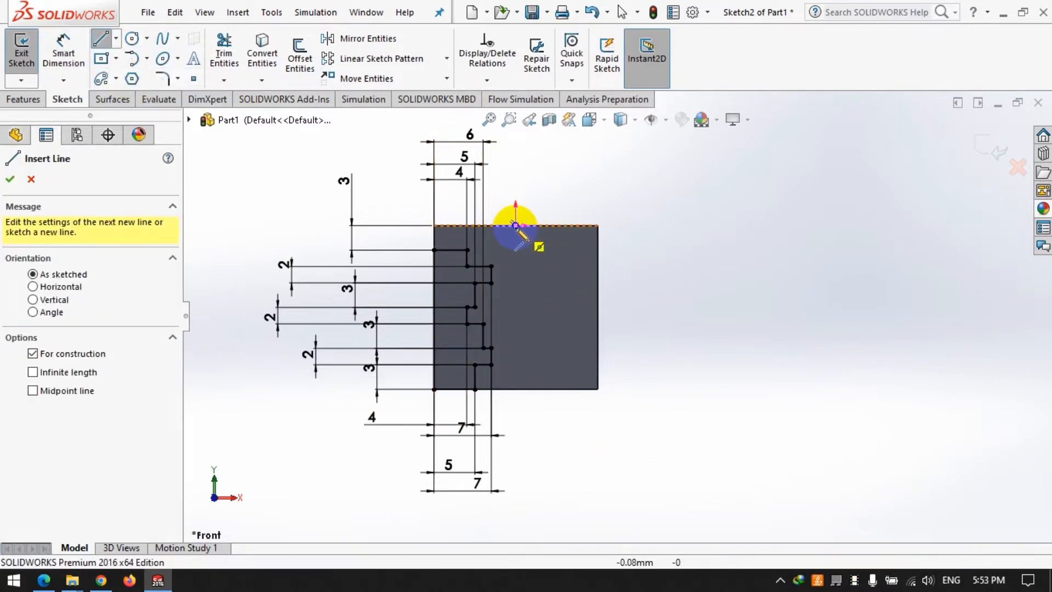
{"action": "left_click", "coordinate": [515, 404]}
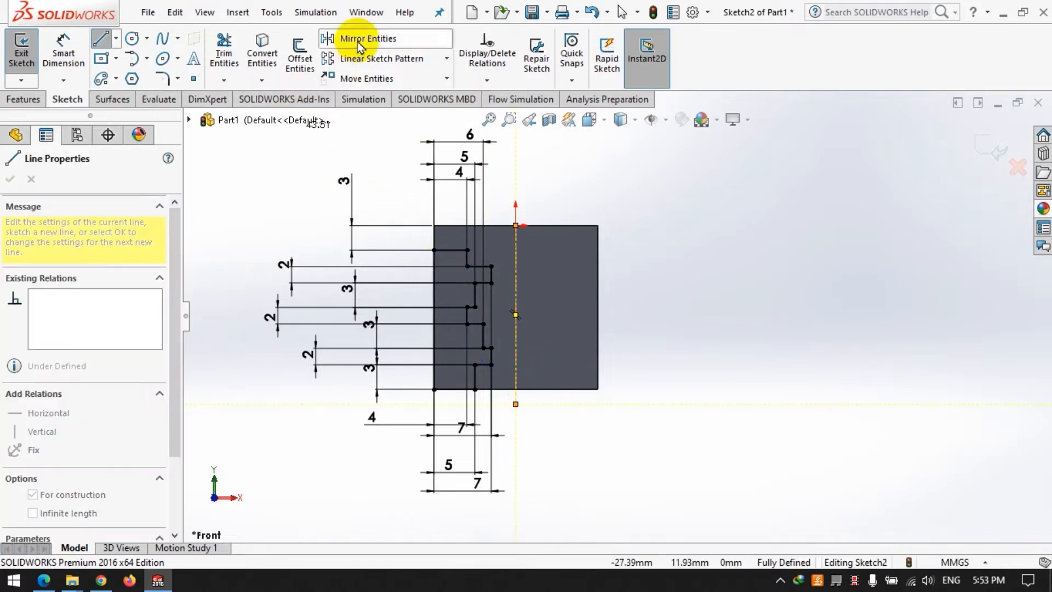
Mirror the whole stepped profile about the vertical centerline, keeping the original.
{"action": "left_click", "coordinate": [346, 40]}
{"action": "left_click_drag", "start_coordinate": [391, 200], "coordinate": [502, 409]}
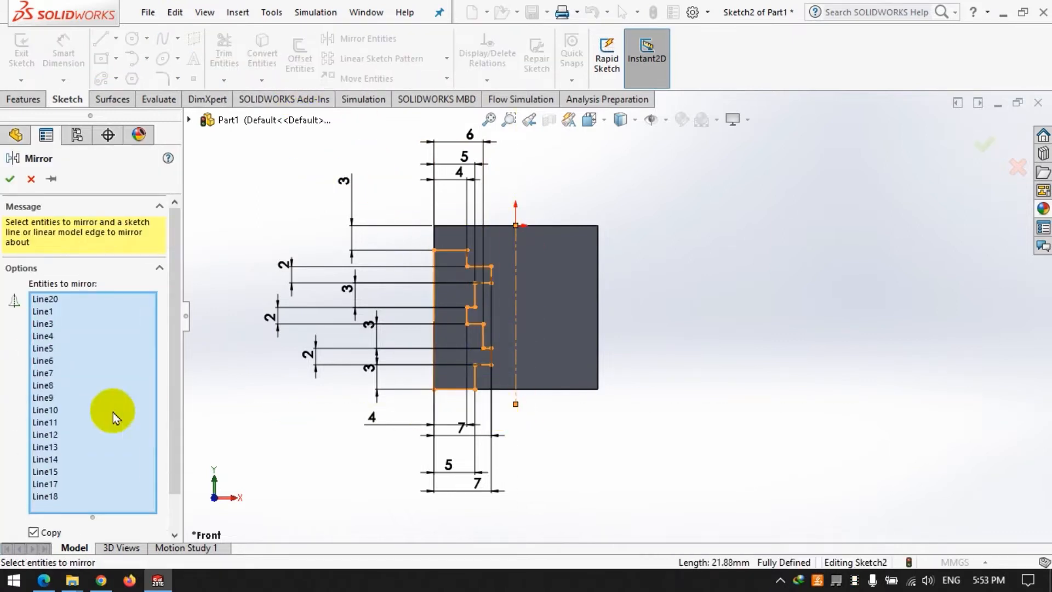
{"action": "scroll", "coordinate": [170, 480], "scroll_direction": "down", "scroll_amount": 2}
{"action": "left_click", "coordinate": [129, 525]}
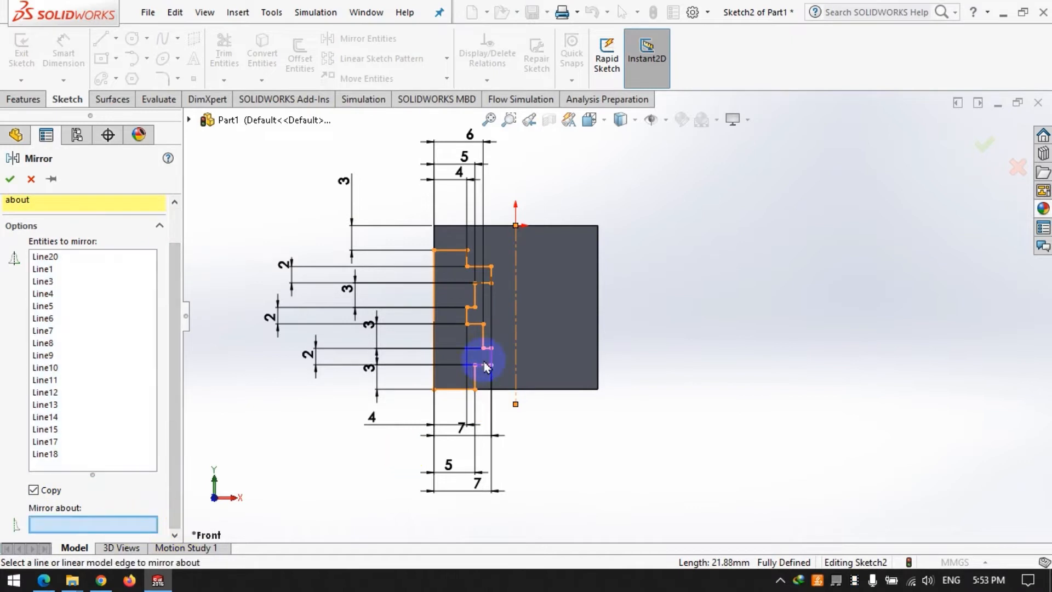
{"action": "left_click", "coordinate": [516, 324]}
{"action": "left_click", "coordinate": [11, 179]}
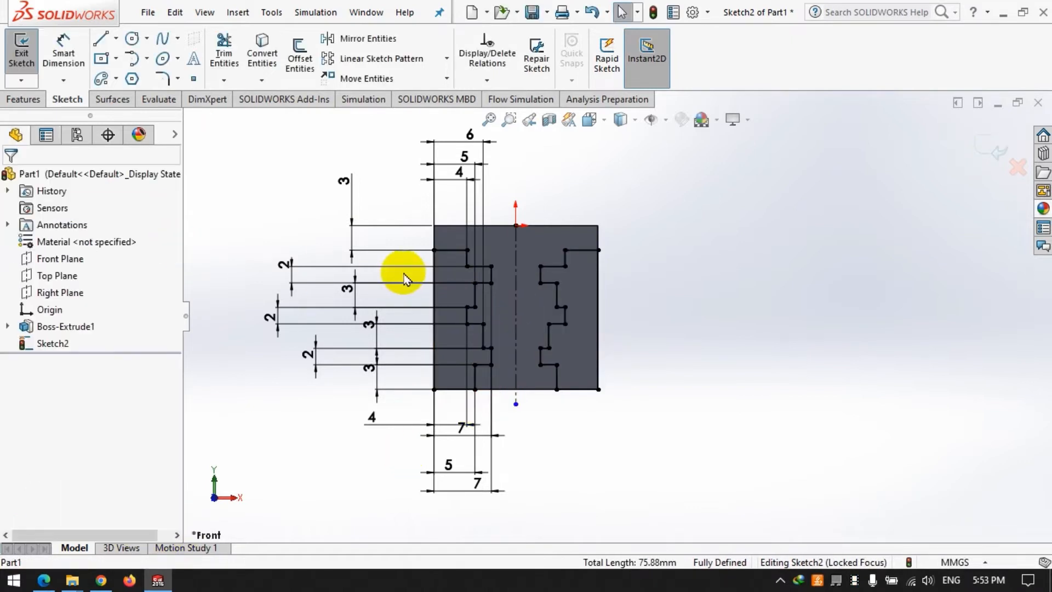
Cut-extrude both stepped profiles 50 mm along the full length of the block.
{"action": "left_click", "coordinate": [25, 100]}
{"action": "left_click", "coordinate": [216, 63]}
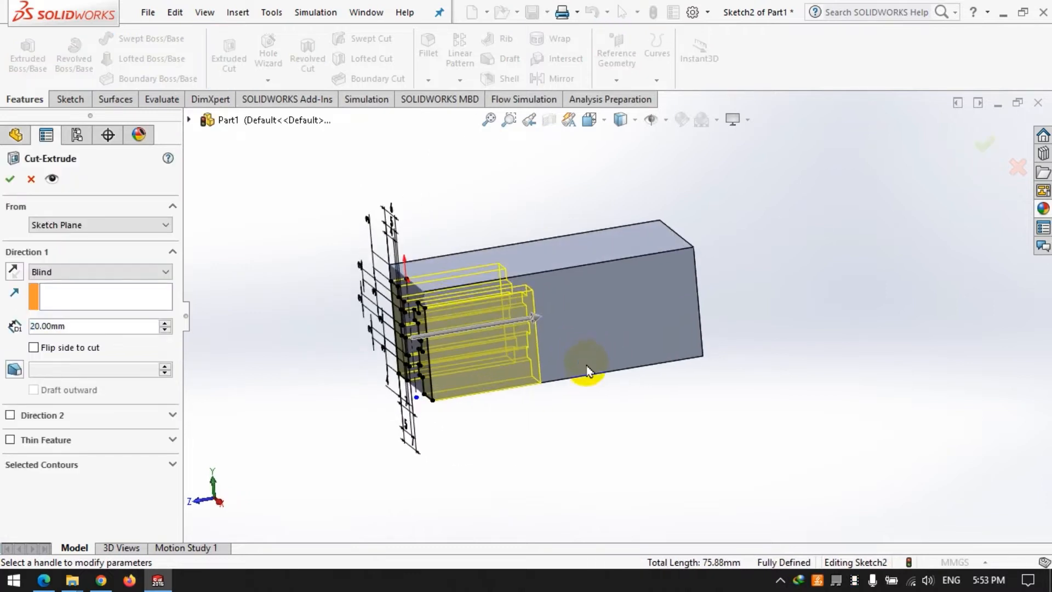
{"action": "left_click_drag", "start_coordinate": [540, 327], "coordinate": [641, 329]}
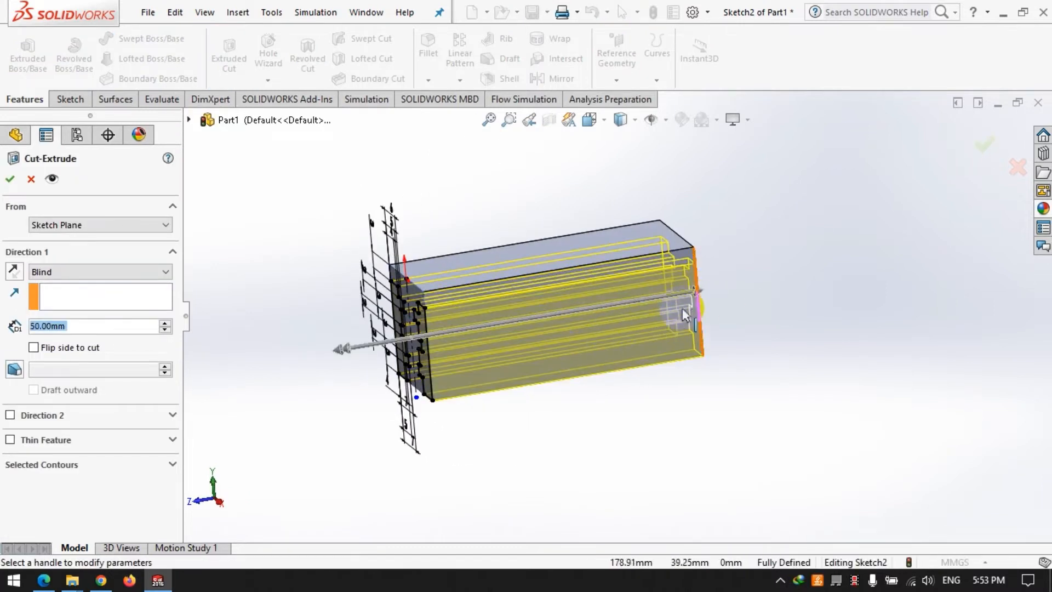
{"action": "left_click", "coordinate": [10, 181]}
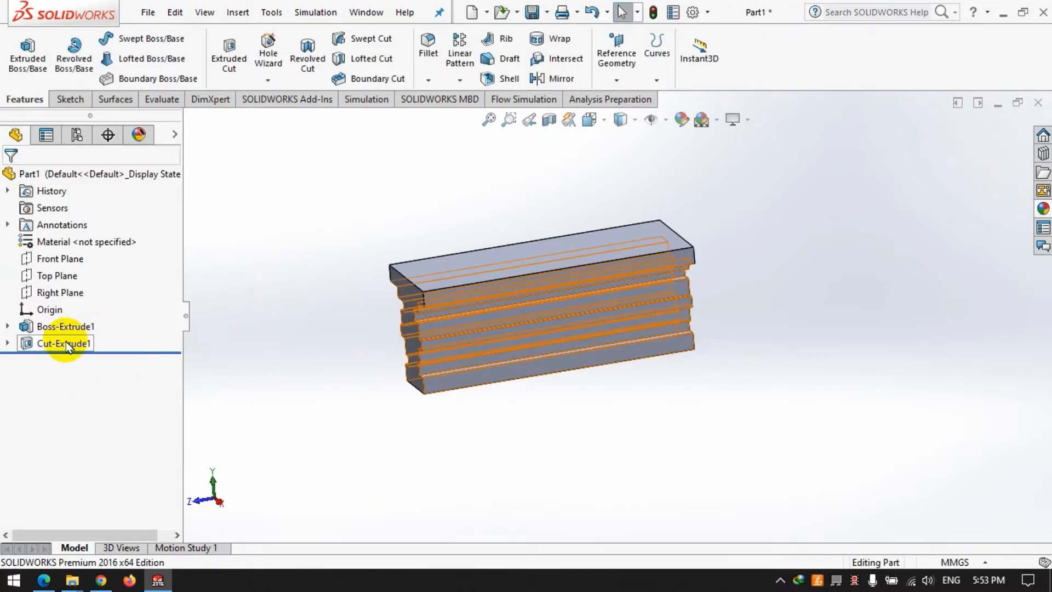
Sketch a closed profile on the block's side face at its front end, with two slanted and two vertical inner lines widening toward the bottom.
{"action": "left_click", "coordinate": [70, 99]}
{"action": "left_click", "coordinate": [22, 50]}
{"action": "left_click", "coordinate": [489, 317]}
{"action": "left_click", "coordinate": [221, 503]}
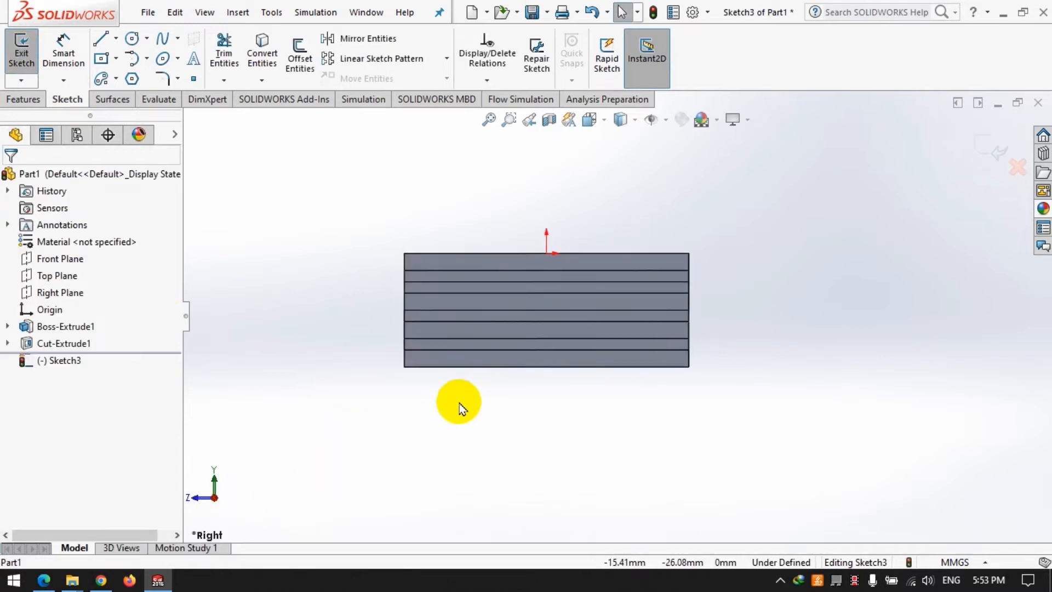
{"action": "scroll", "coordinate": [539, 308], "scroll_direction": "down", "scroll_amount": 2}
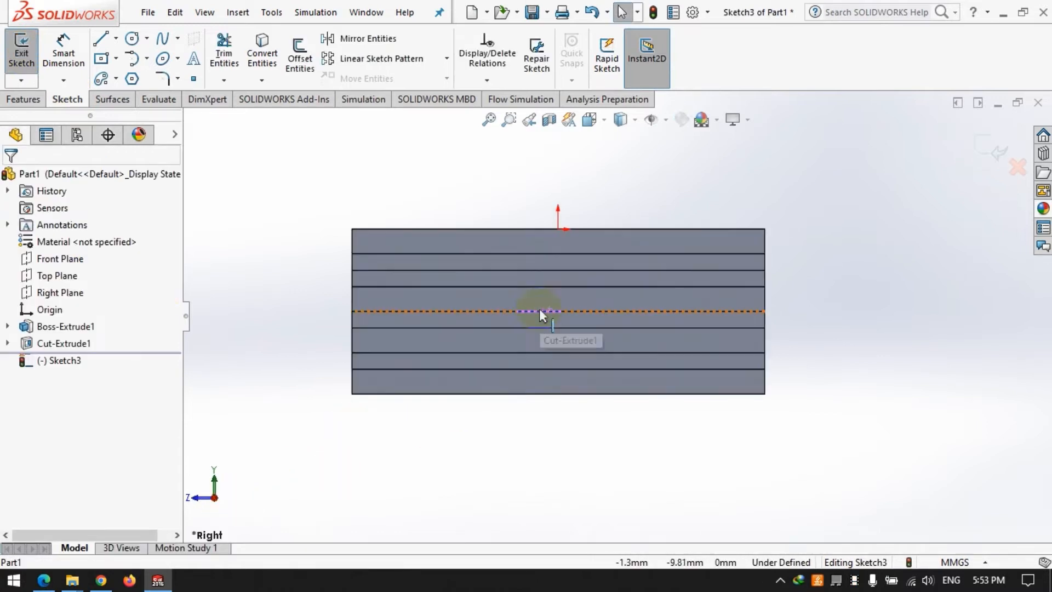
{"action": "left_click", "coordinate": [100, 40]}
{"action": "left_click", "coordinate": [354, 254]}
{"action": "left_click", "coordinate": [416, 271]}
{"action": "left_click", "coordinate": [417, 311]}
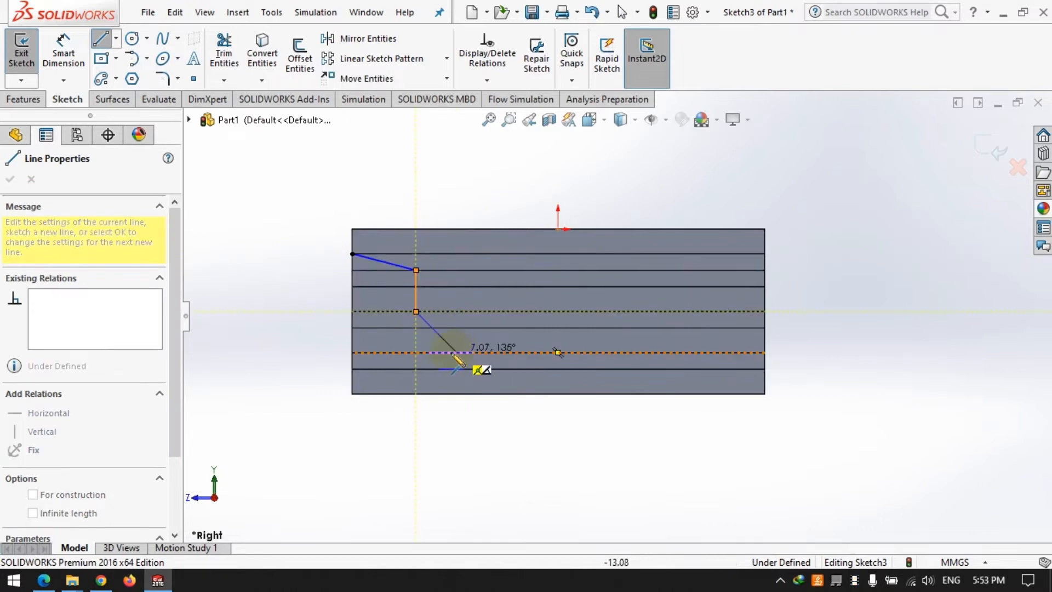
{"action": "left_click", "coordinate": [444, 352]}
{"action": "left_click", "coordinate": [443, 394]}
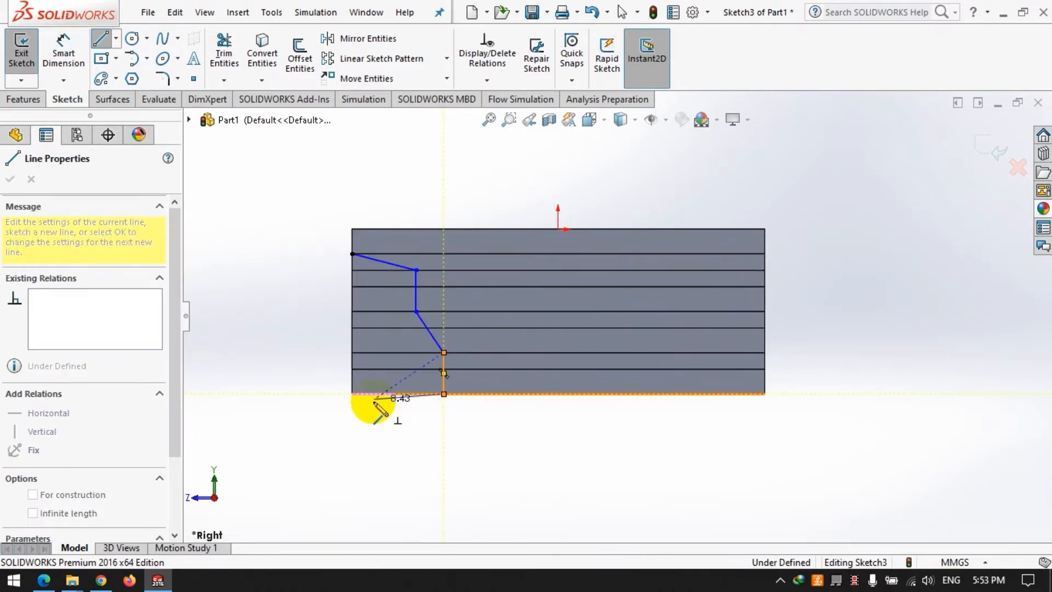
{"action": "left_click", "coordinate": [353, 394]}
{"action": "left_click", "coordinate": [352, 253]}
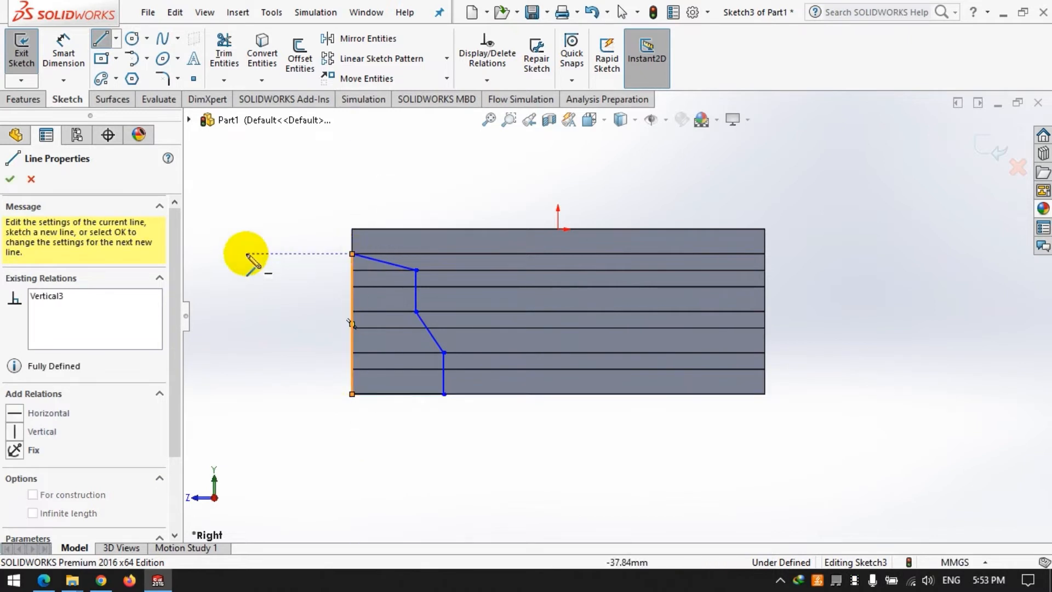
Try to dimension the angle between the upper slanted line and the upper inner vertical line as 100°, and undo it.
{"action": "left_click", "coordinate": [81, 49]}
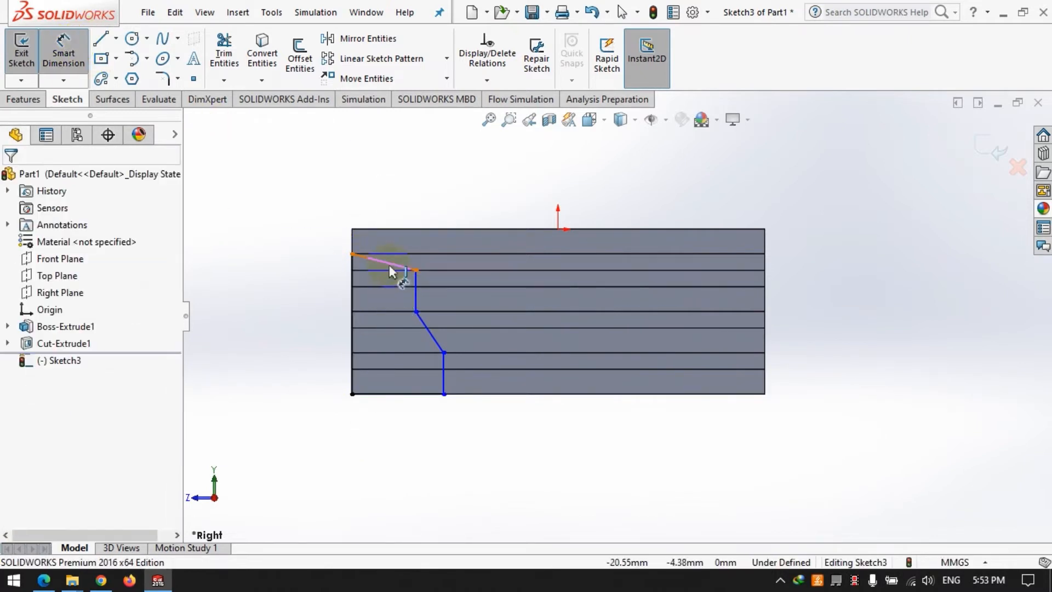
{"action": "left_click", "coordinate": [416, 295]}
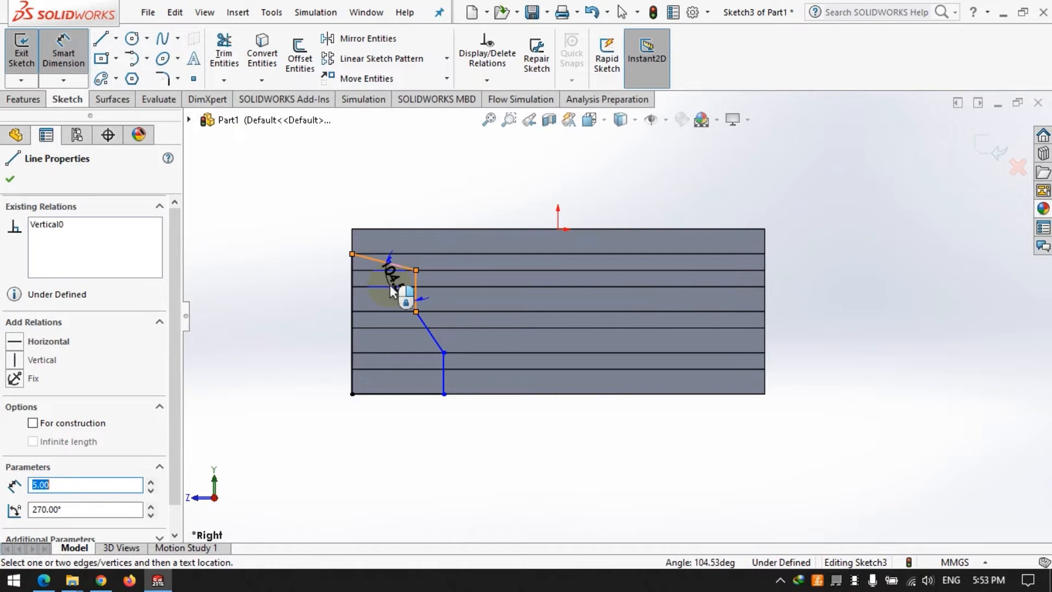
{"action": "left_click", "coordinate": [340, 353]}
{"action": "type", "text": "10"}
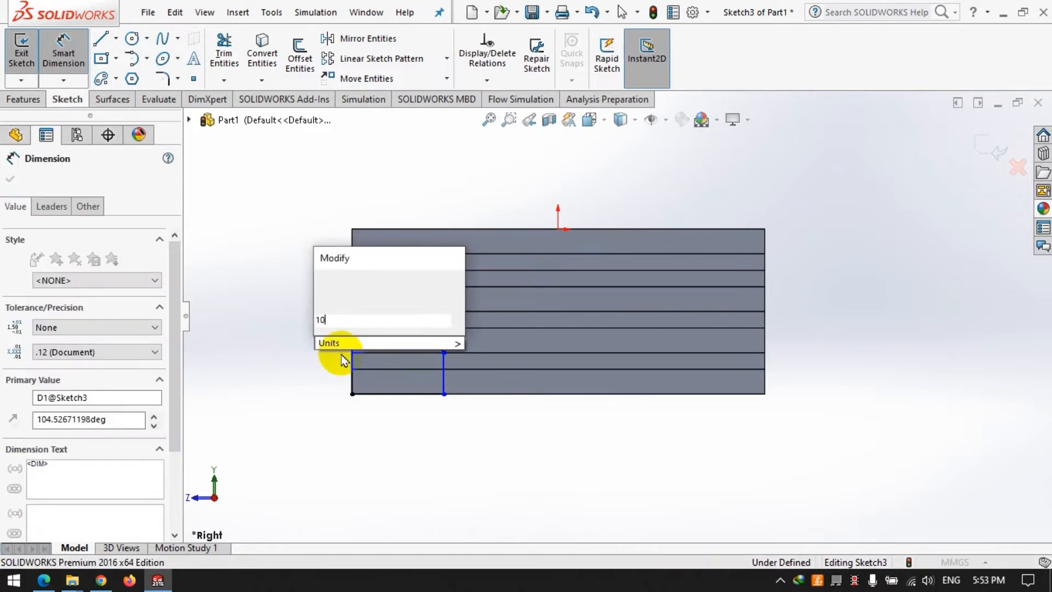
{"action": "type", "text": "0"}
{"action": "key", "text": "Return"}
{"action": "key", "text": "Escape"}
{"action": "key", "text": "Escape"}
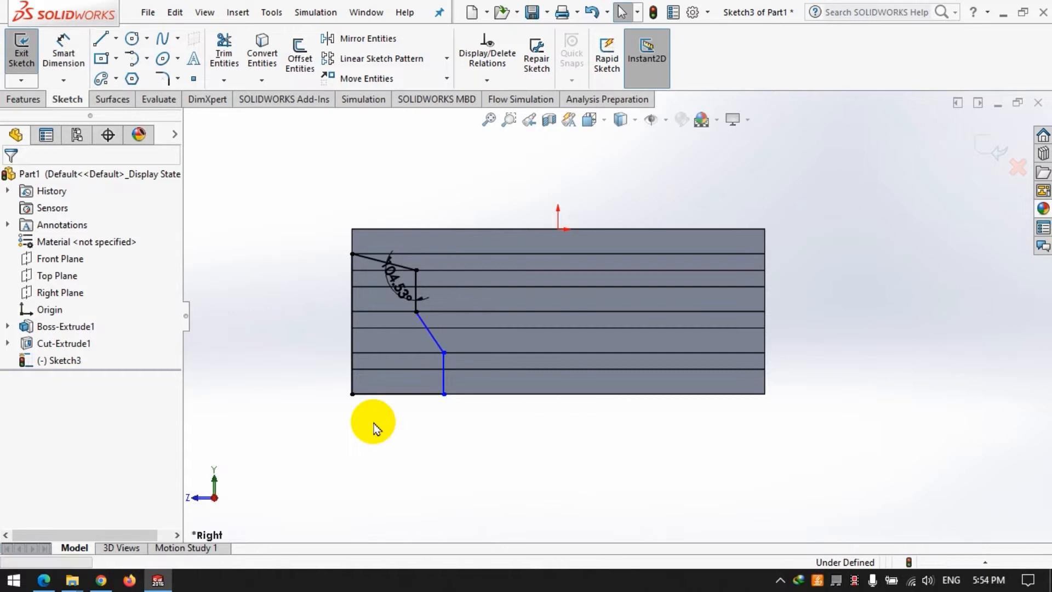
{"action": "key", "text": "ctrl+z"}
{"action": "left_click", "coordinate": [426, 445]}
Dimension the upper inner vertical line 7 mm from the profile's outer vertical edge.
{"action": "left_click", "coordinate": [72, 59]}
{"action": "left_click", "coordinate": [352, 291]}
{"action": "left_click", "coordinate": [416, 282]}
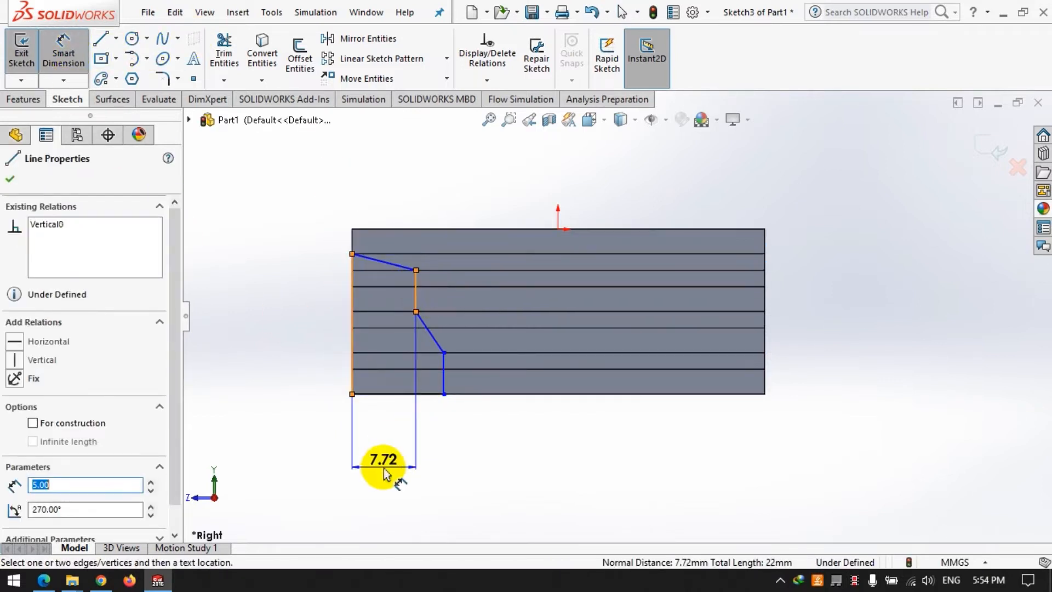
{"action": "left_click", "coordinate": [400, 480]}
{"action": "type", "text": "7"}
{"action": "key", "text": "Return"}
Dimension the lower inner vertical line 12 mm from the profile's outer vertical edge.
{"action": "left_click", "coordinate": [443, 383]}
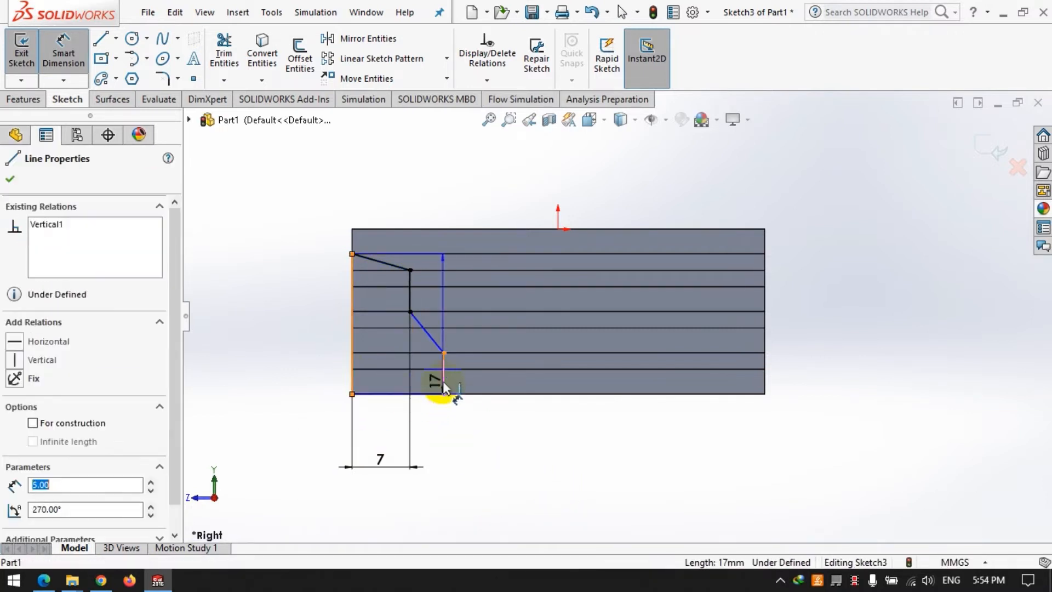
{"action": "left_click", "coordinate": [438, 505]}
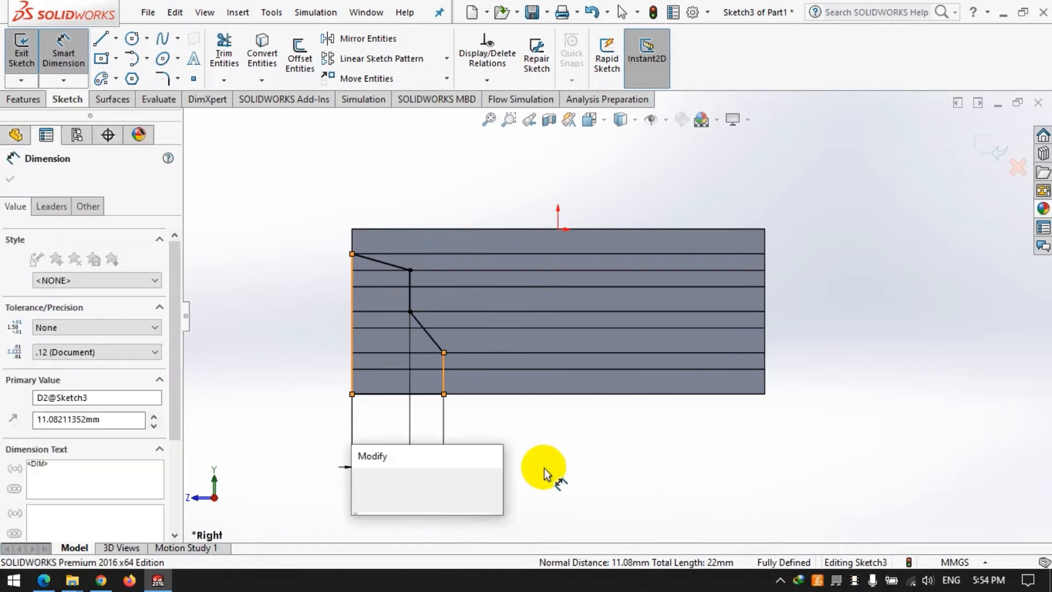
{"action": "type", "text": "12"}
{"action": "key", "text": "Return"}
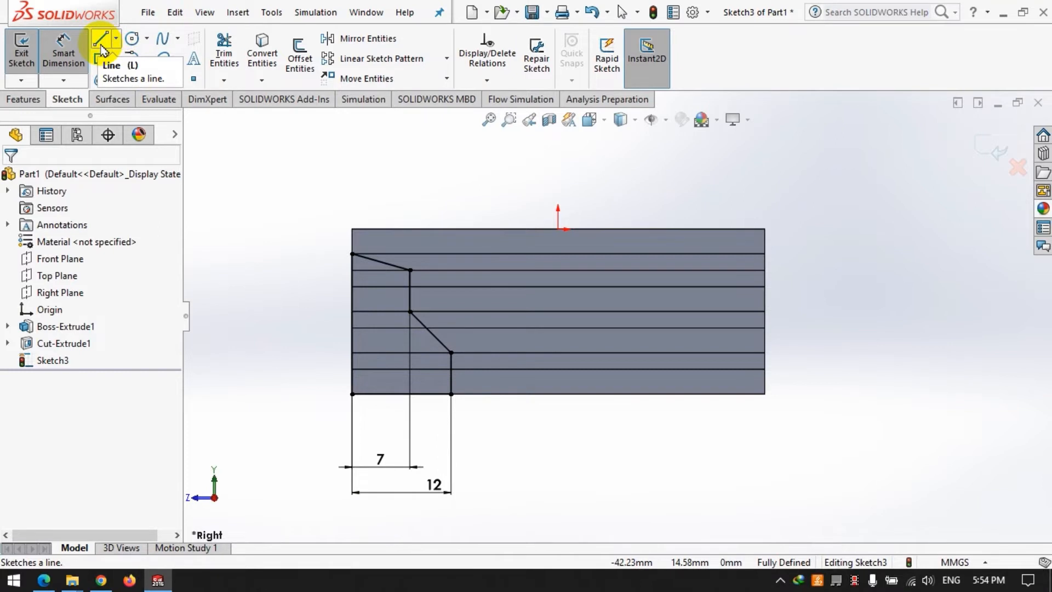
Round the three inner corners of the side profile with 3 mm sketch fillets.
{"action": "left_click", "coordinate": [163, 78]}
{"action": "left_click", "coordinate": [383, 263]}
{"action": "left_click", "coordinate": [410, 284]}
{"action": "double_click", "coordinate": [78, 327]}
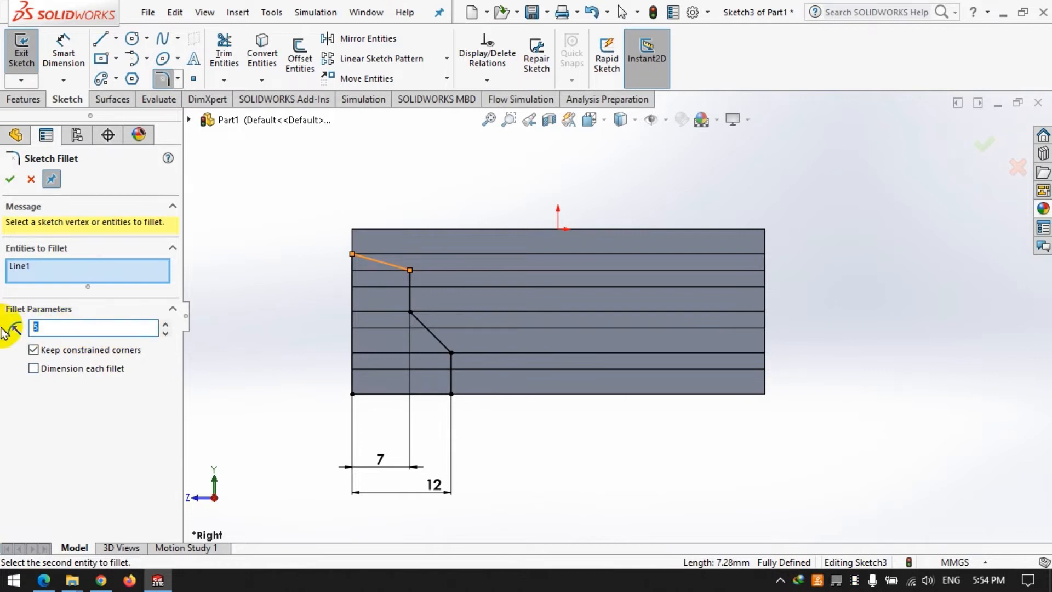
{"action": "left_click", "coordinate": [411, 294]}
{"action": "left_click", "coordinate": [433, 334]}
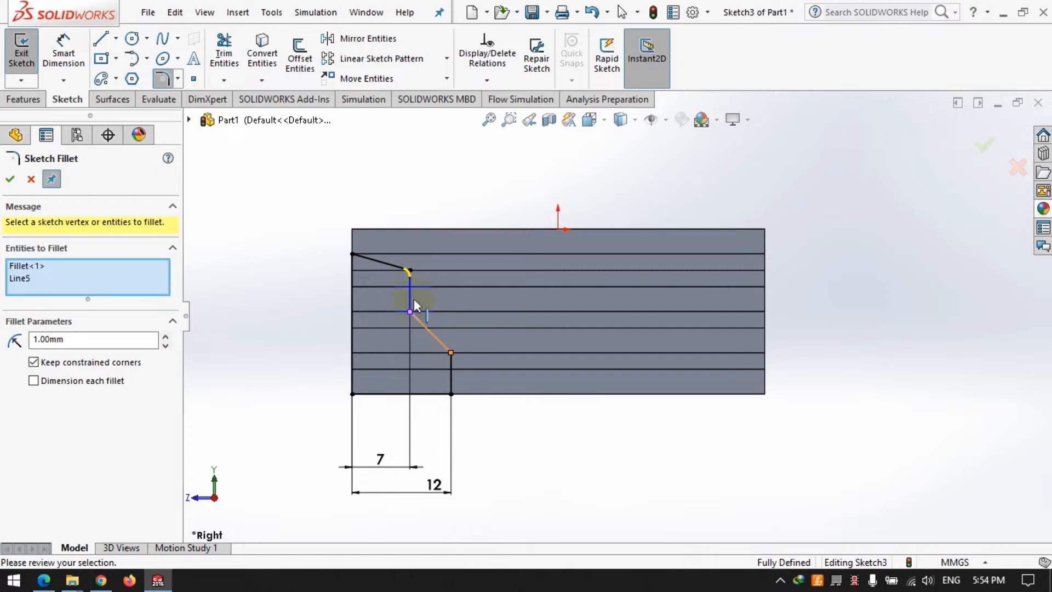
{"action": "left_click", "coordinate": [445, 352]}
{"action": "type", "text": "3"}
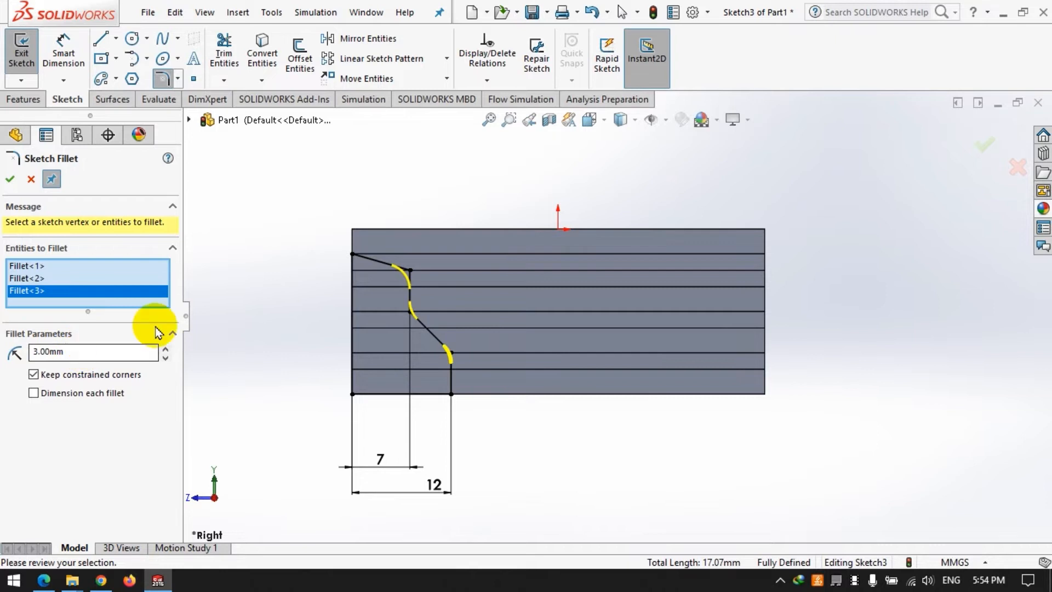
{"action": "left_click", "coordinate": [10, 178]}
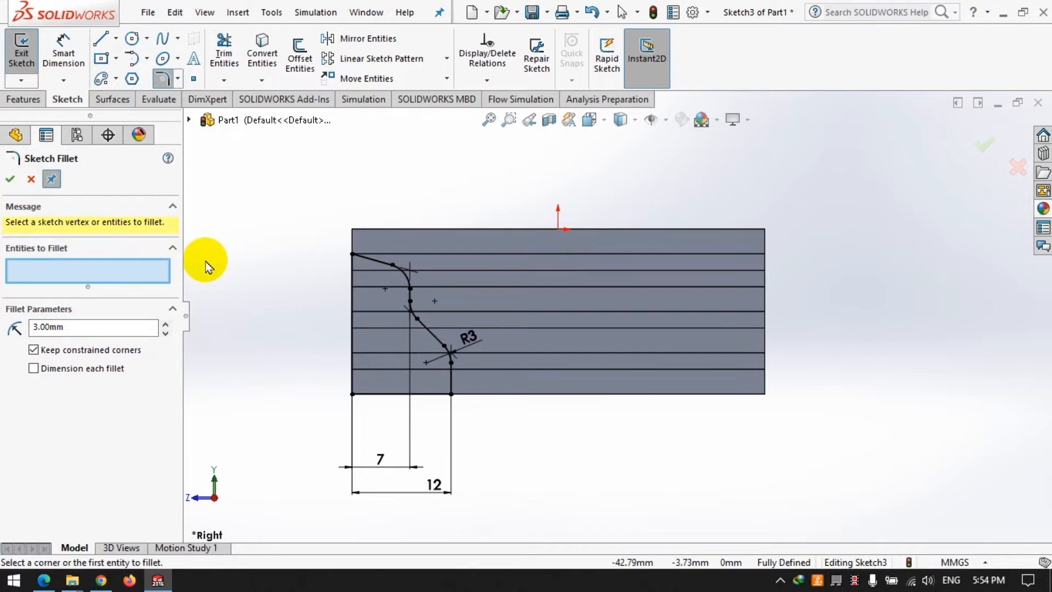
Draw a vertical centerline from the origin down past the lower edge of the side face.
{"action": "left_click", "coordinate": [117, 43]}
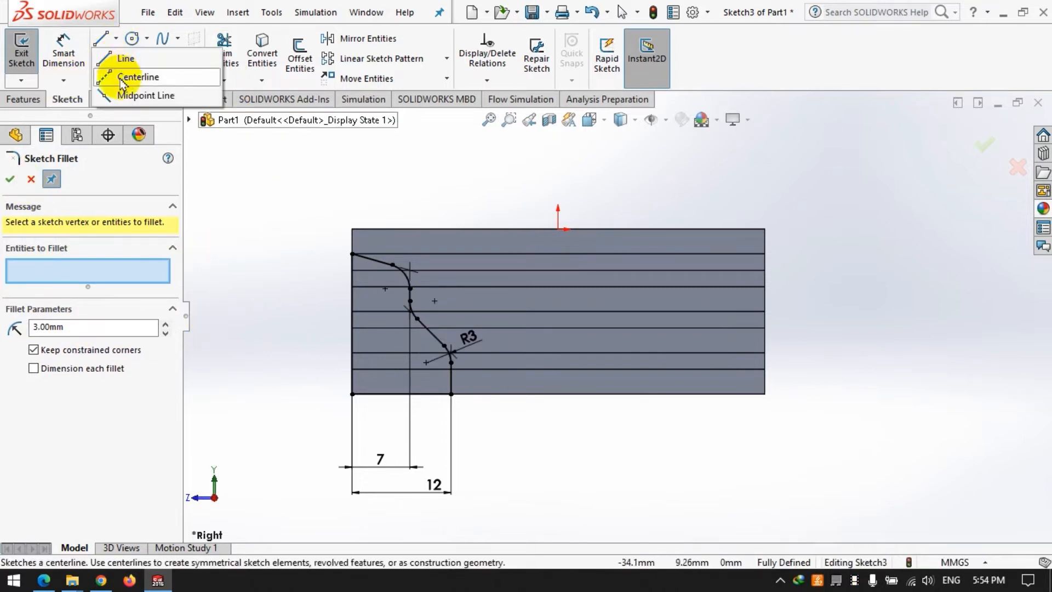
{"action": "left_click", "coordinate": [137, 75]}
{"action": "left_click", "coordinate": [558, 229]}
{"action": "left_click", "coordinate": [558, 411]}
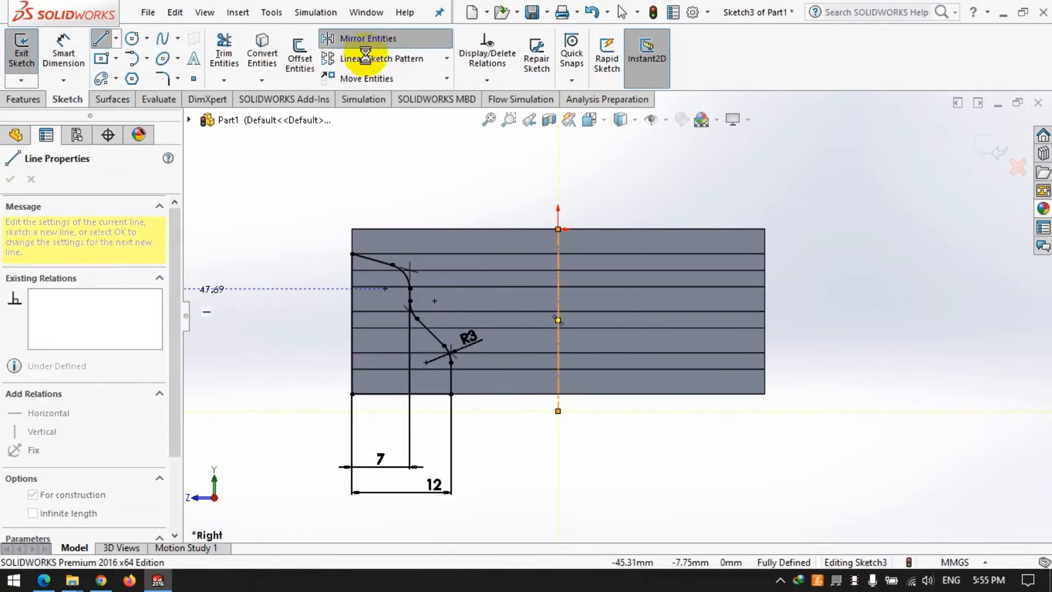
Mirror the filleted end profile about the vertical centerline on the side face.
{"action": "left_click", "coordinate": [348, 38]}
{"action": "left_click_drag", "start_coordinate": [311, 199], "coordinate": [481, 434]}
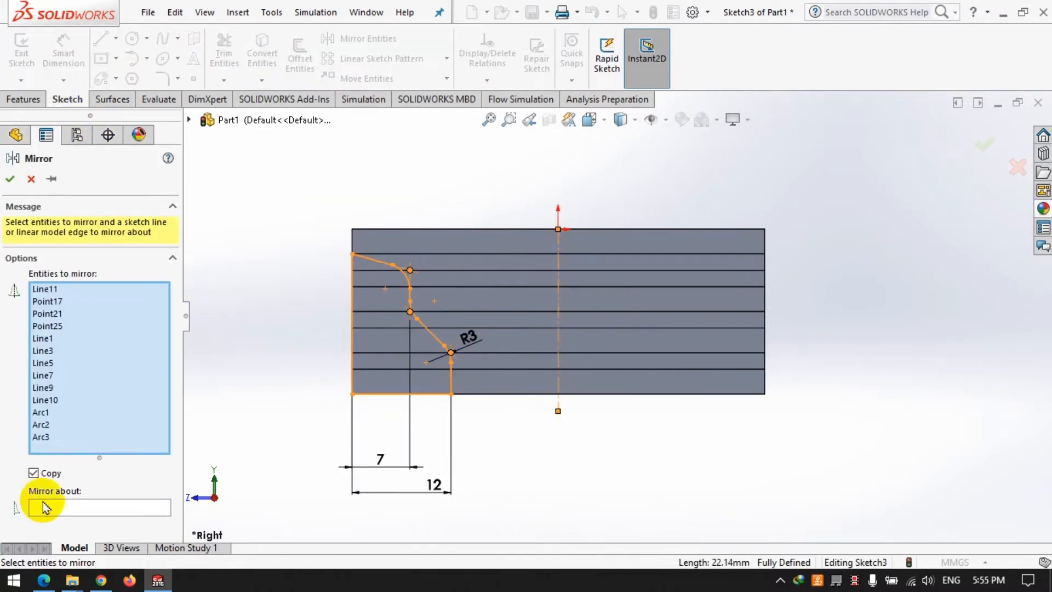
{"action": "left_click", "coordinate": [60, 514]}
{"action": "left_click", "coordinate": [558, 408]}
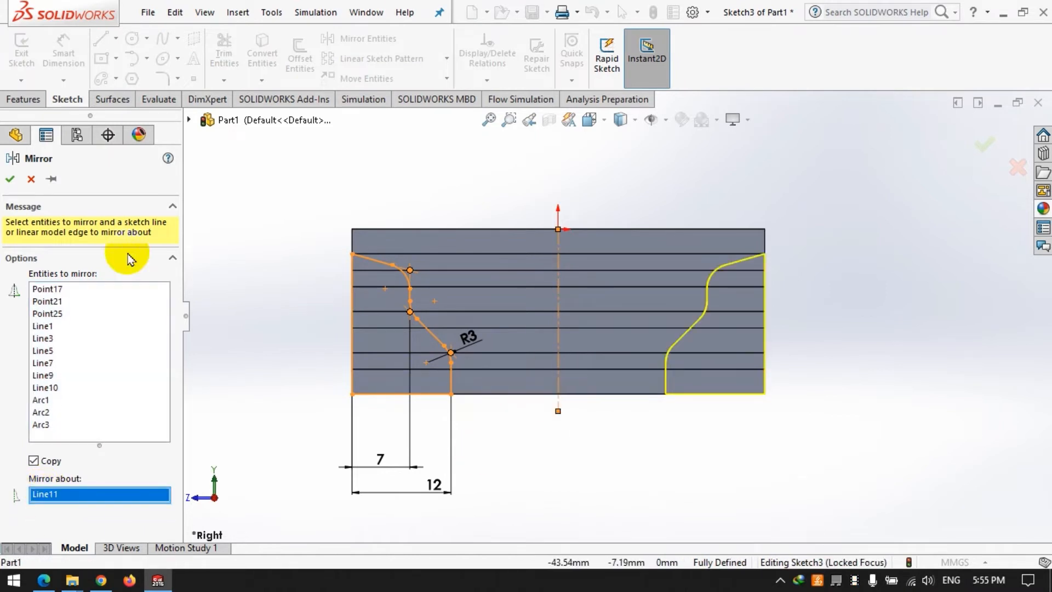
{"action": "left_click", "coordinate": [10, 179]}
Cut-extrude both mirrored end profiles through the block with a blind depth of 50 mm.
{"action": "left_click", "coordinate": [22, 98]}
{"action": "left_click", "coordinate": [220, 58]}
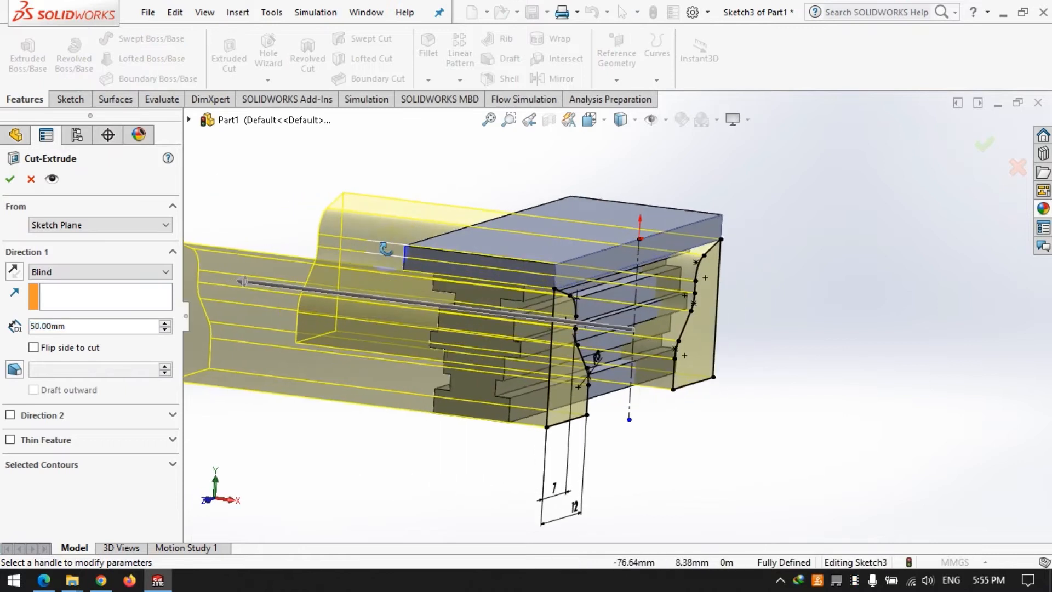
{"action": "left_click", "coordinate": [12, 178]}
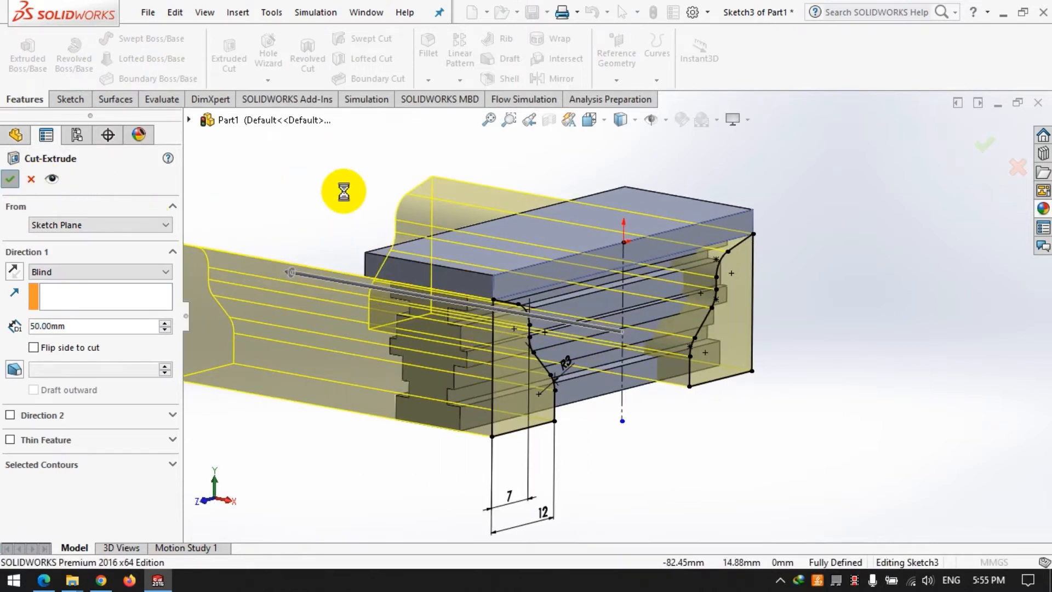
{"action": "mouse_move", "coordinate": [446, 282]}
{"action": "middle_mouse_down"}
{"action": "mouse_move", "coordinate": [489, 144]}
{"action": "mouse_move", "coordinate": [376, 238]}
{"action": "mouse_move", "coordinate": [394, 167]}
{"action": "mouse_move", "coordinate": [439, 221]}
{"action": "mouse_move", "coordinate": [499, 268]}
{"action": "mouse_move", "coordinate": [599, 281]}
{"action": "mouse_move", "coordinate": [409, 286]}
{"action": "middle_mouse_up"}
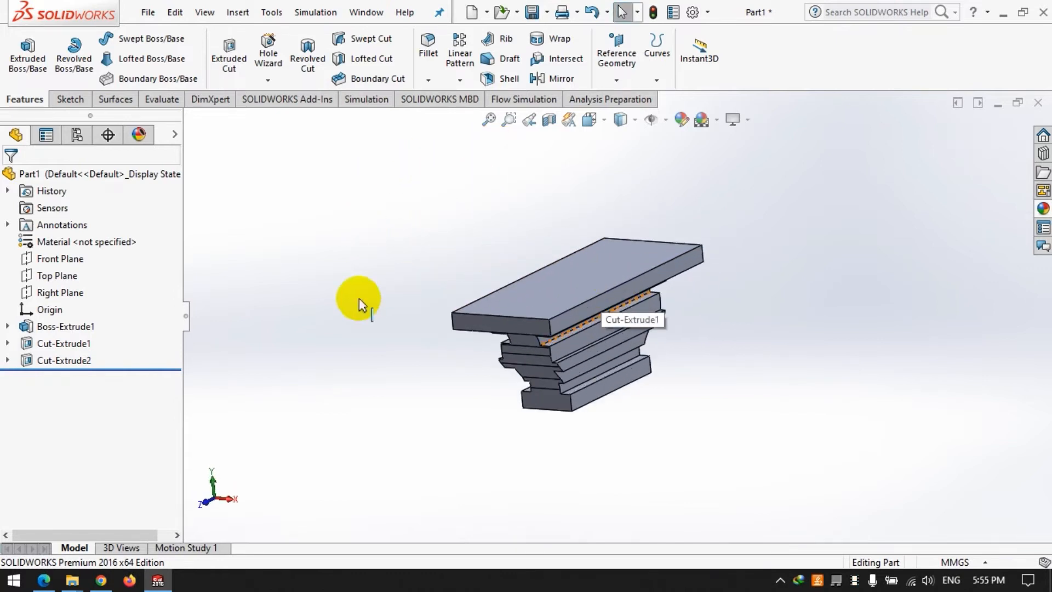
Start a sketch on the block's top face and draw a vertical line about 42 mm long through the origin.
{"action": "left_click", "coordinate": [67, 99]}
{"action": "left_click", "coordinate": [39, 76]}
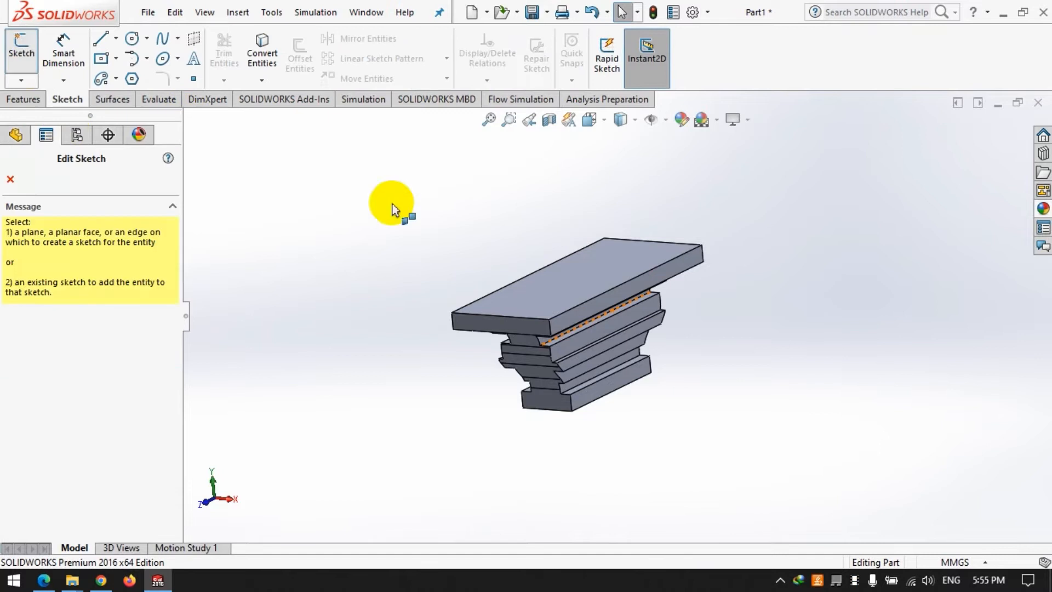
{"action": "left_click", "coordinate": [533, 290]}
{"action": "left_click", "coordinate": [211, 485]}
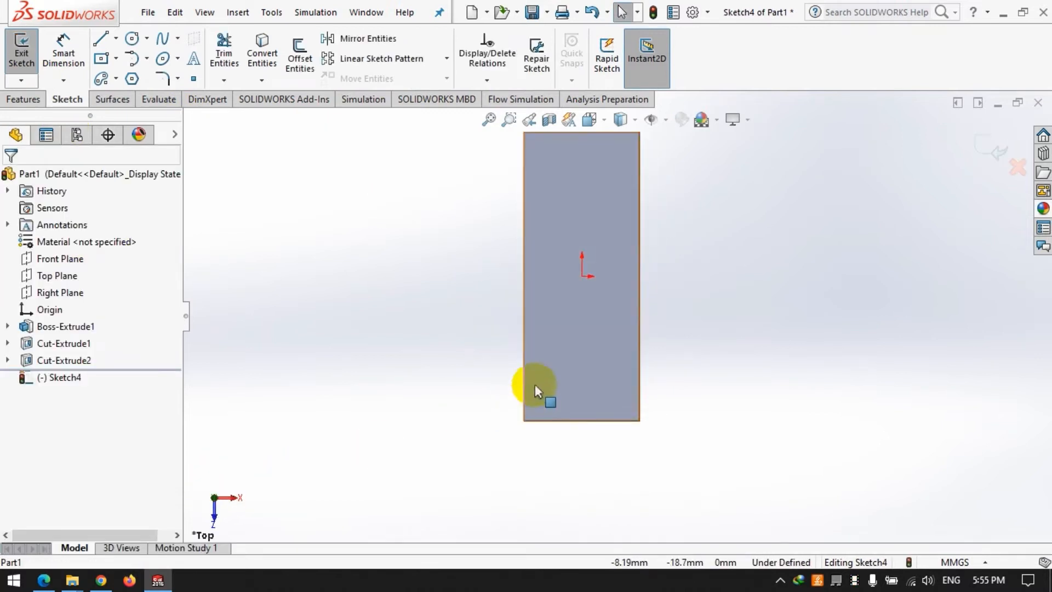
{"action": "left_click", "coordinate": [102, 39]}
{"action": "left_click", "coordinate": [558, 187]}
{"action": "left_click", "coordinate": [557, 389]}
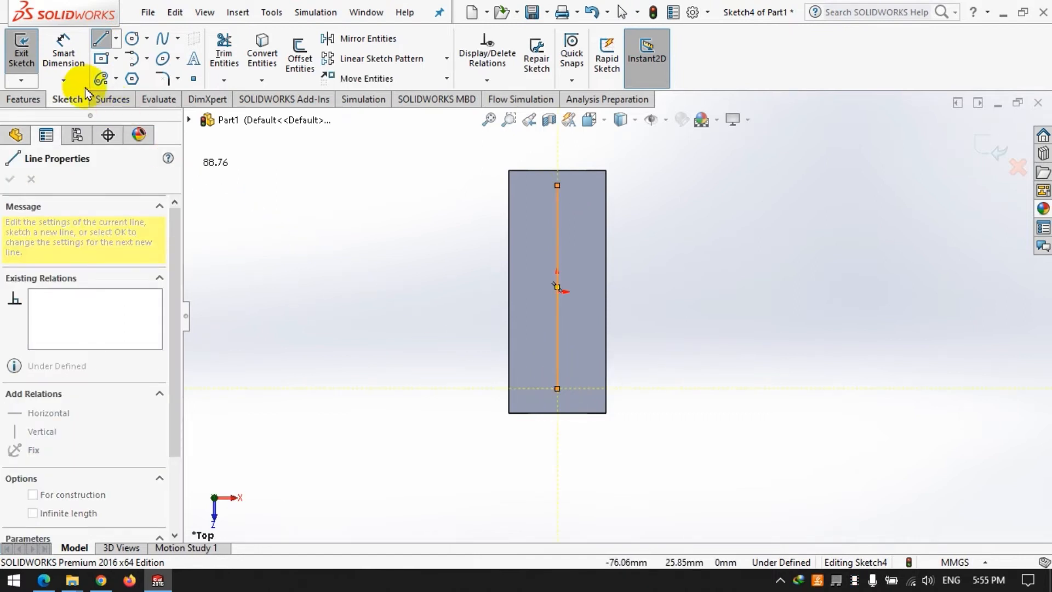
Dimension the line's lower endpoint 5 mm from the lower edge of the top face.
{"action": "left_click", "coordinate": [64, 55]}
{"action": "left_click", "coordinate": [559, 390]}
{"action": "left_click", "coordinate": [566, 413]}
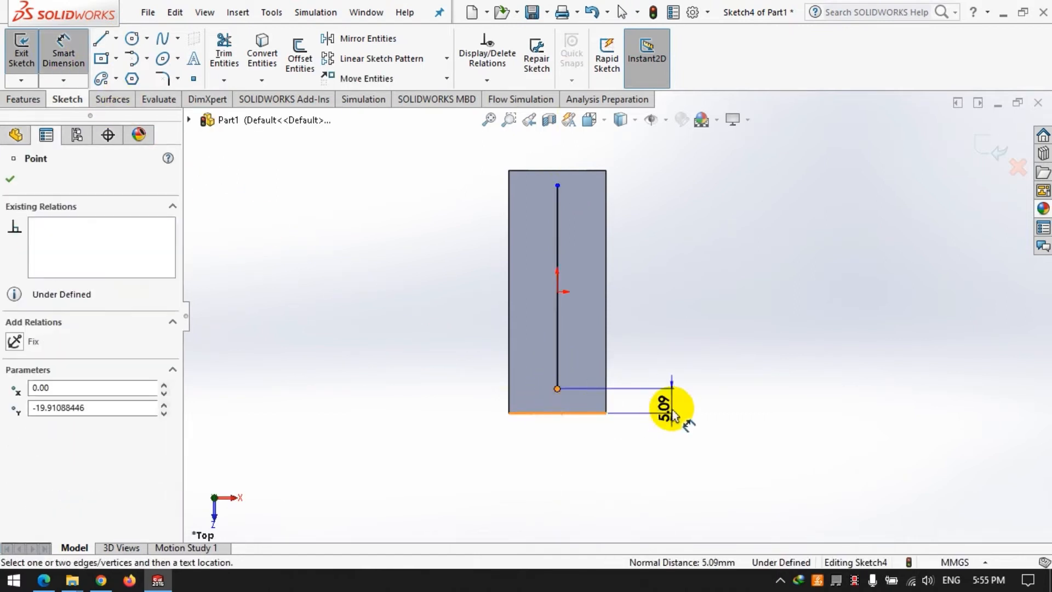
{"action": "left_click", "coordinate": [748, 475]}
{"action": "type", "text": "5"}
{"action": "key", "text": "Return"}
Dimension the line's upper endpoint 5 mm from the upper edge of the top face.
{"action": "left_click", "coordinate": [560, 204]}
{"action": "left_click", "coordinate": [557, 184]}
{"action": "left_click", "coordinate": [570, 171]}
{"action": "left_click", "coordinate": [722, 213]}
{"action": "type", "text": "5"}
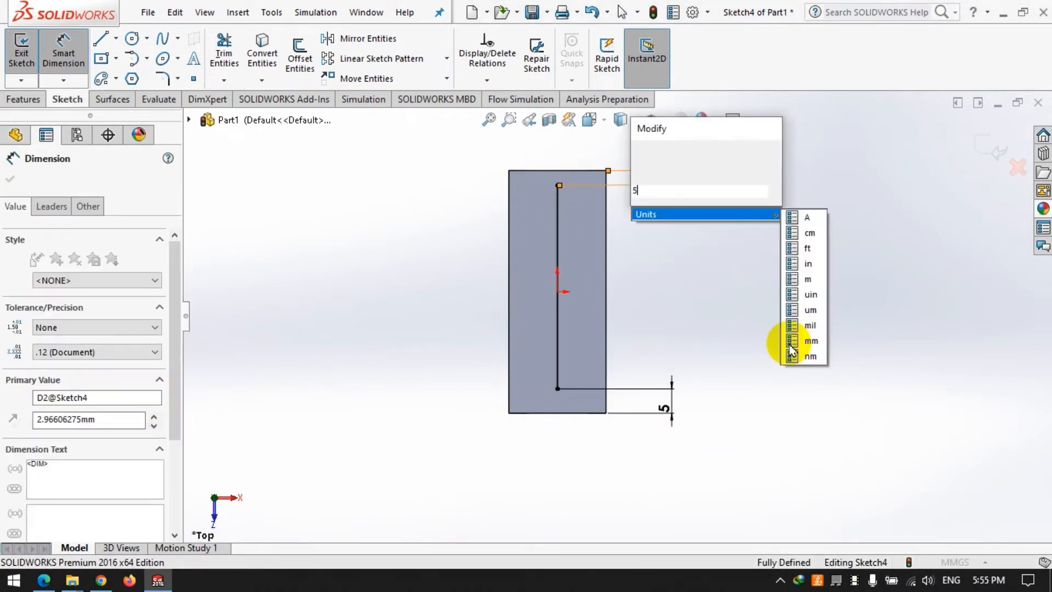
{"action": "key", "text": "Return"}
{"action": "left_click", "coordinate": [670, 330]}
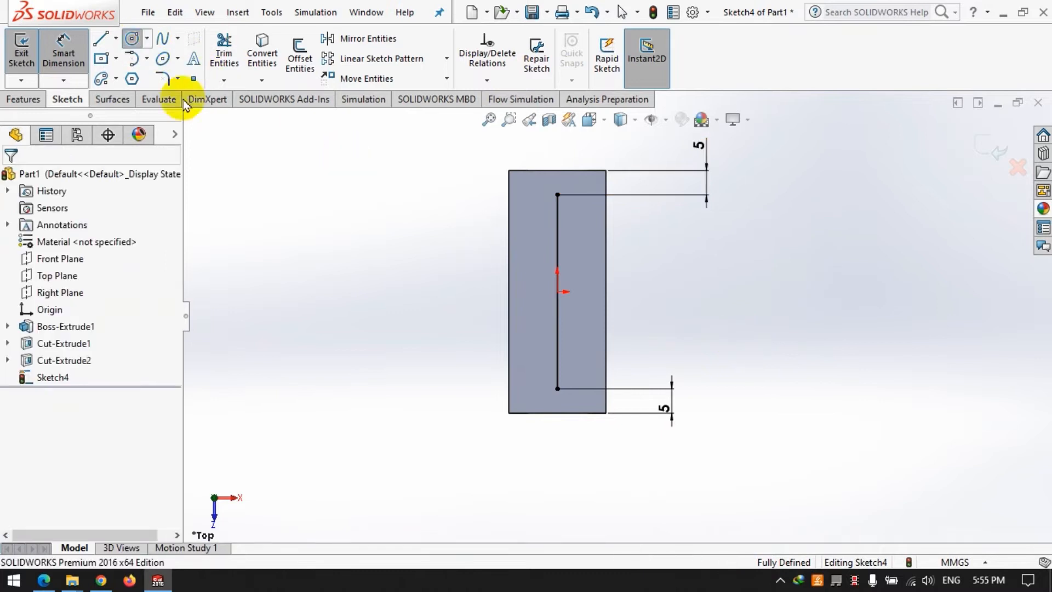
Draw circles centered on the line through its endpoints, about 5.2 mm radius at the lower end and 2.7 mm at the upper end.
{"action": "left_click", "coordinate": [133, 39]}
{"action": "left_click_drag", "start_coordinate": [557, 364], "coordinate": [557, 388]}
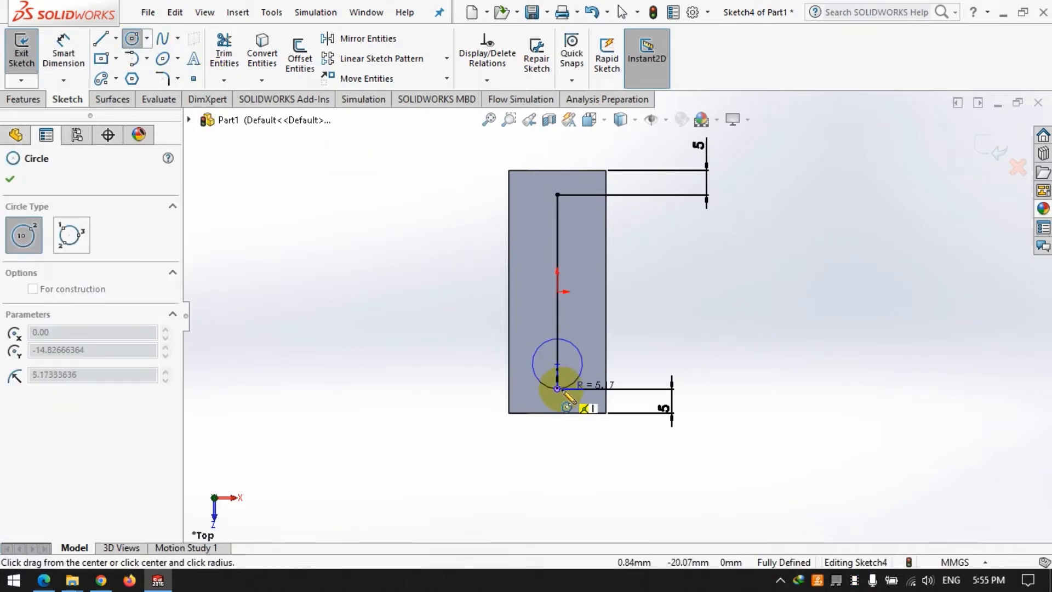
{"action": "left_click_drag", "start_coordinate": [557, 207], "coordinate": [557, 195]}
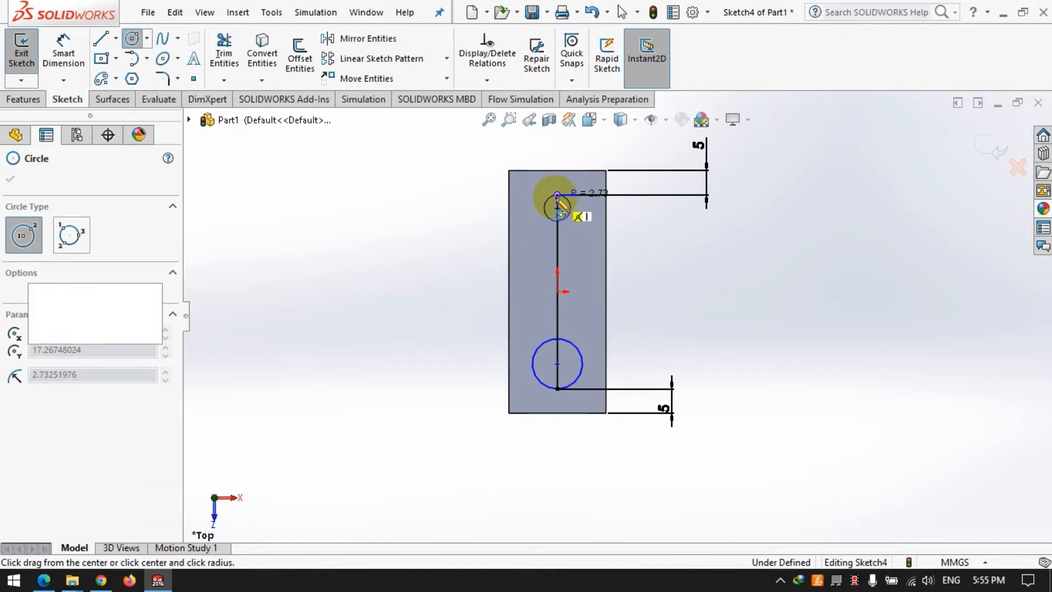
Dimension the upper circle's center 1 mm from the line's upper endpoint.
{"action": "left_click", "coordinate": [64, 54]}
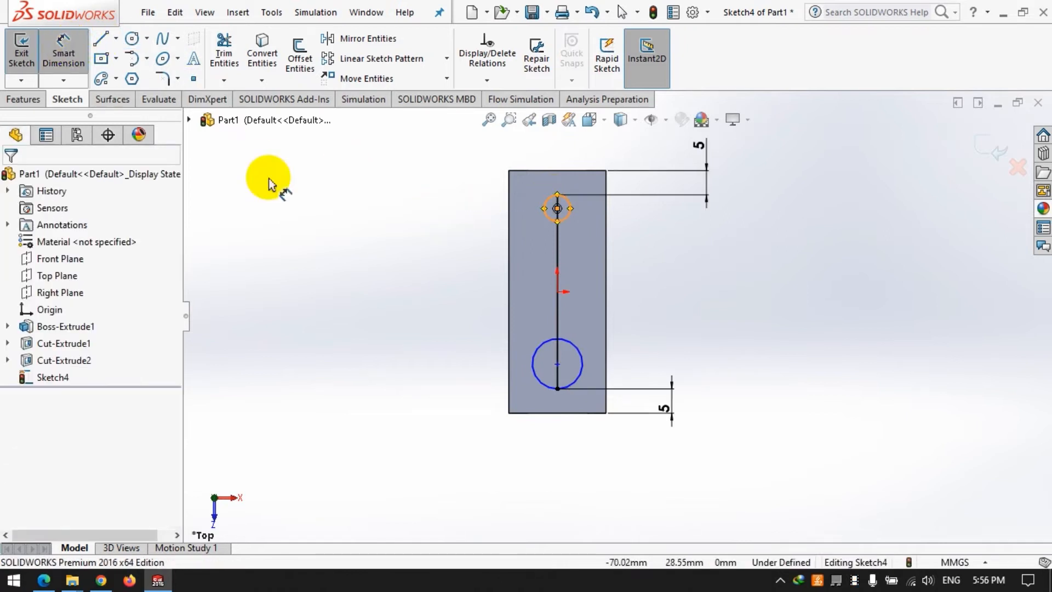
{"action": "left_click", "coordinate": [558, 195]}
{"action": "left_click", "coordinate": [411, 199]}
{"action": "type", "text": "1"}
{"action": "key", "text": "Return"}
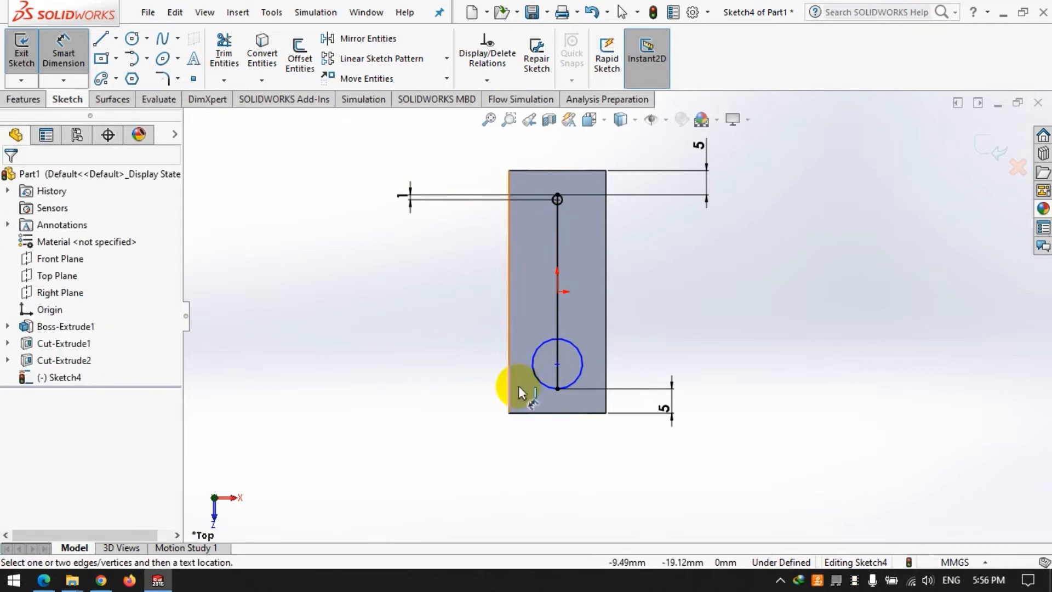
Dimension the lower circle's center 4 mm from the line's lower endpoint.
{"action": "left_click", "coordinate": [559, 366]}
{"action": "left_click", "coordinate": [558, 389]}
{"action": "left_click", "coordinate": [445, 386]}
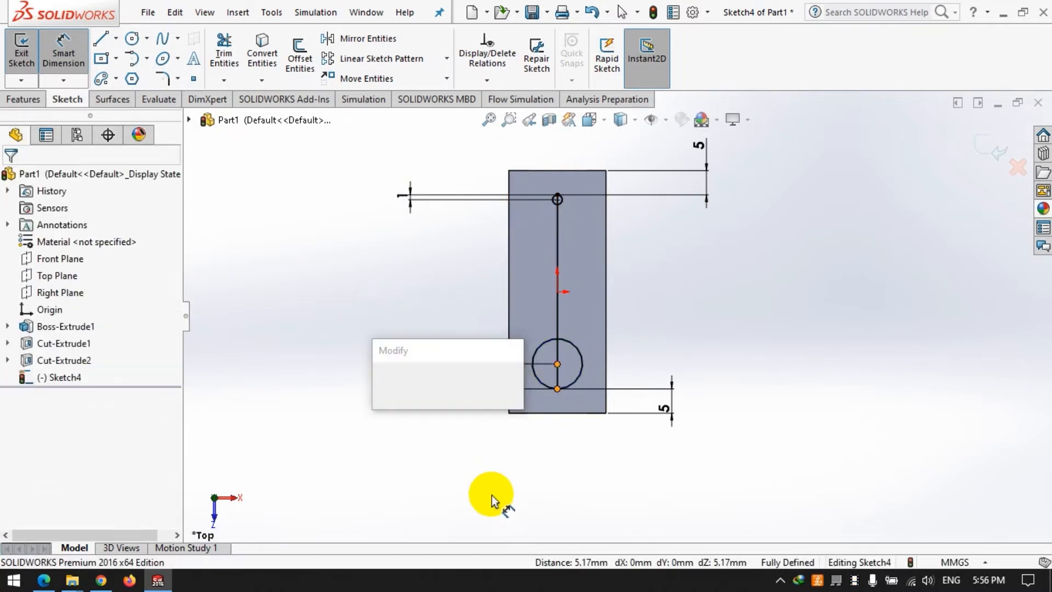
{"action": "type", "text": "4"}
{"action": "key", "text": "Return"}
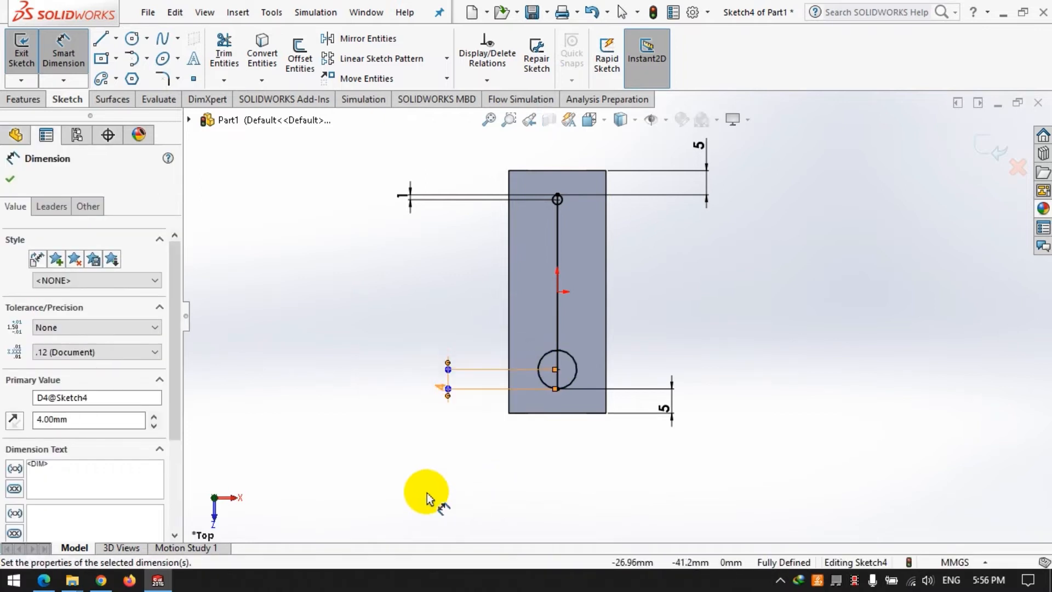
{"action": "left_click", "coordinate": [425, 489]}
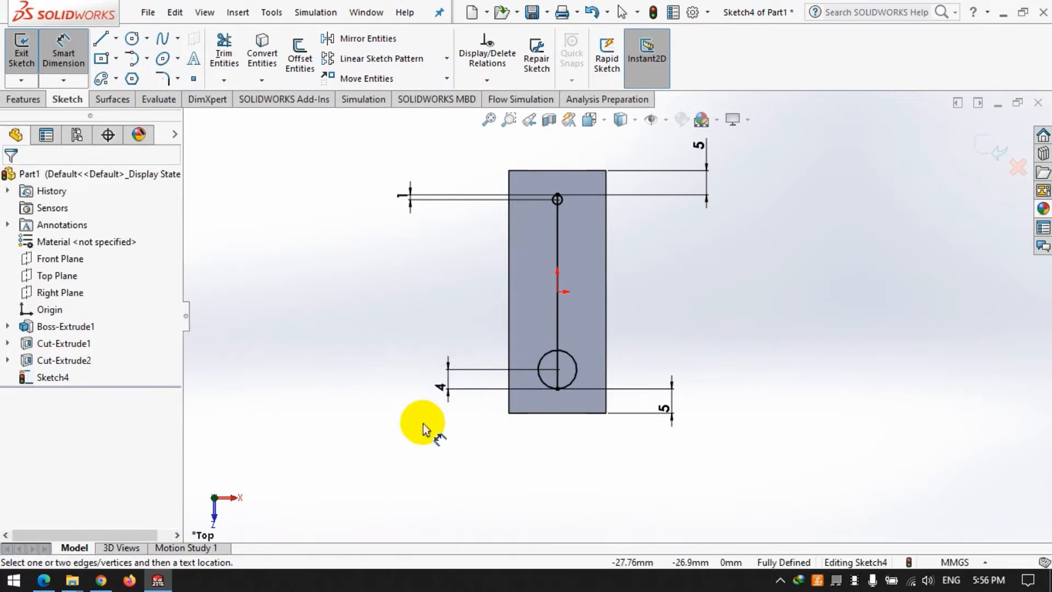
Change the lower circle's center-to-endpoint dimension to 3 mm.
{"action": "double_click", "coordinate": [446, 390]}
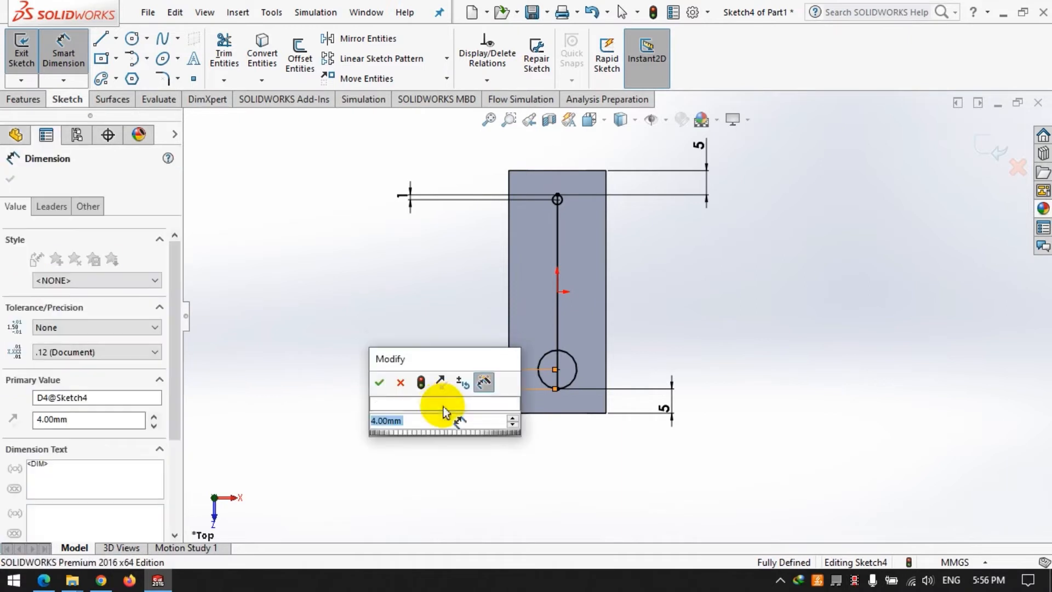
{"action": "type", "text": "3"}
{"action": "key", "text": "Return"}
{"action": "left_click", "coordinate": [552, 477]}
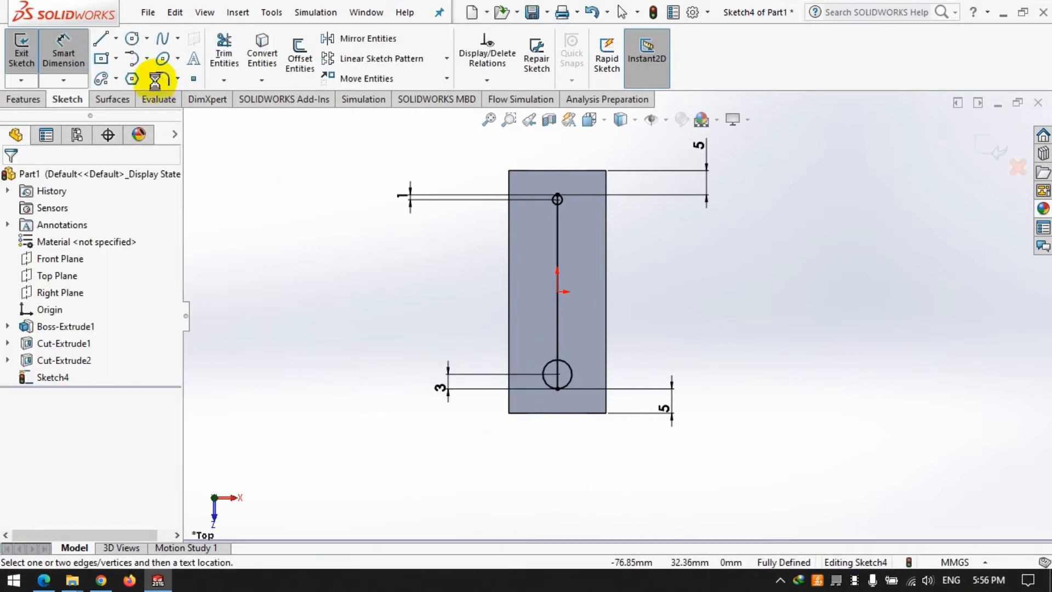
Draw a circle of about 76 mm radius centered right of the block at origin height, tangent to the small upper circle.
{"action": "left_click", "coordinate": [163, 58]}
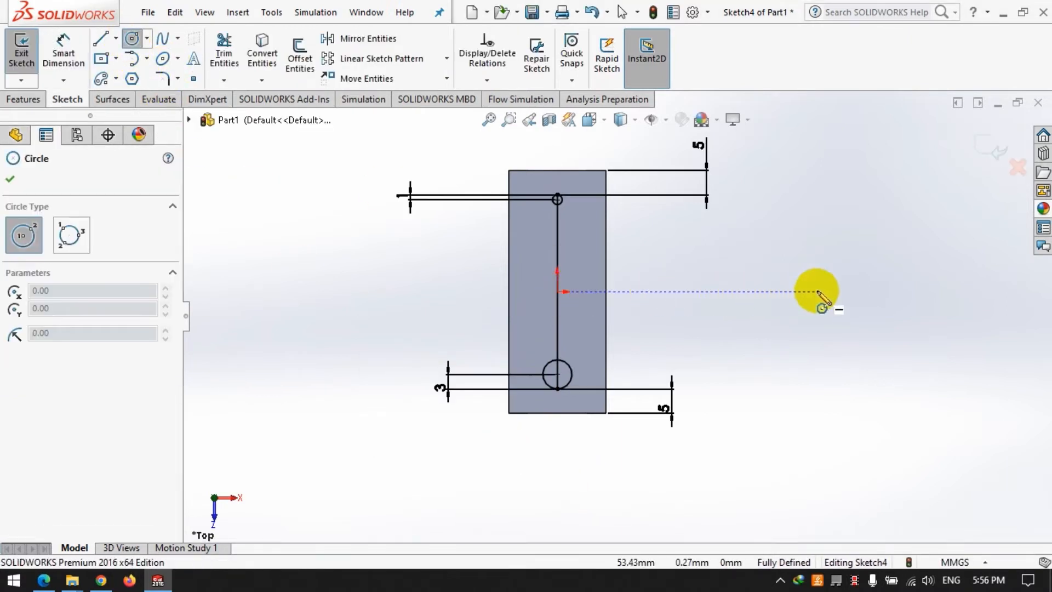
{"action": "left_click", "coordinate": [911, 291]}
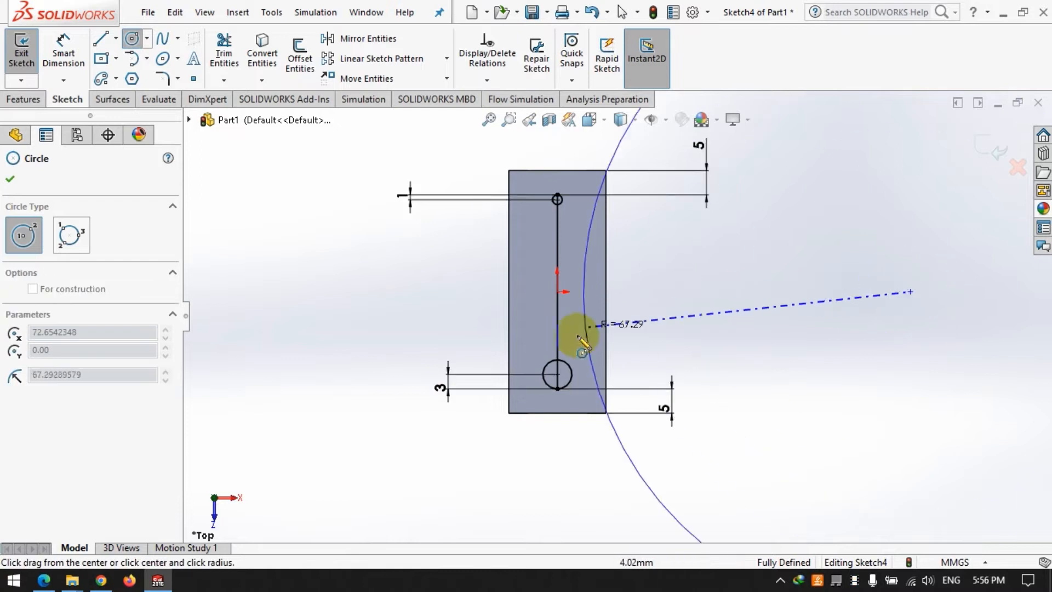
{"action": "left_click", "coordinate": [557, 199]}
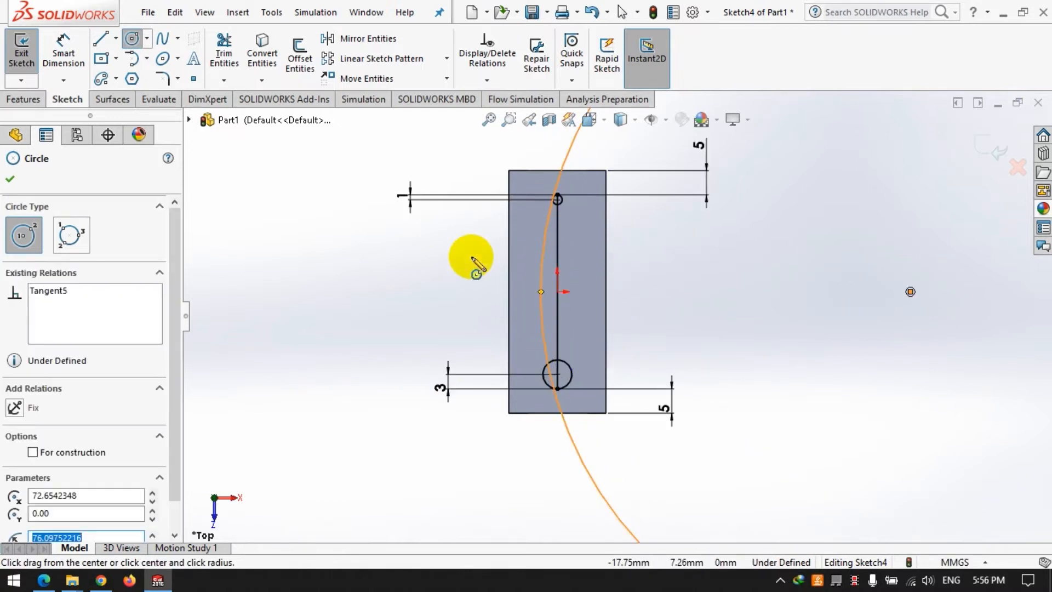
{"action": "key", "text": "Escape"}
Add a tangent relation between the large circle and the lower circle.
{"action": "left_click", "coordinate": [544, 382]}
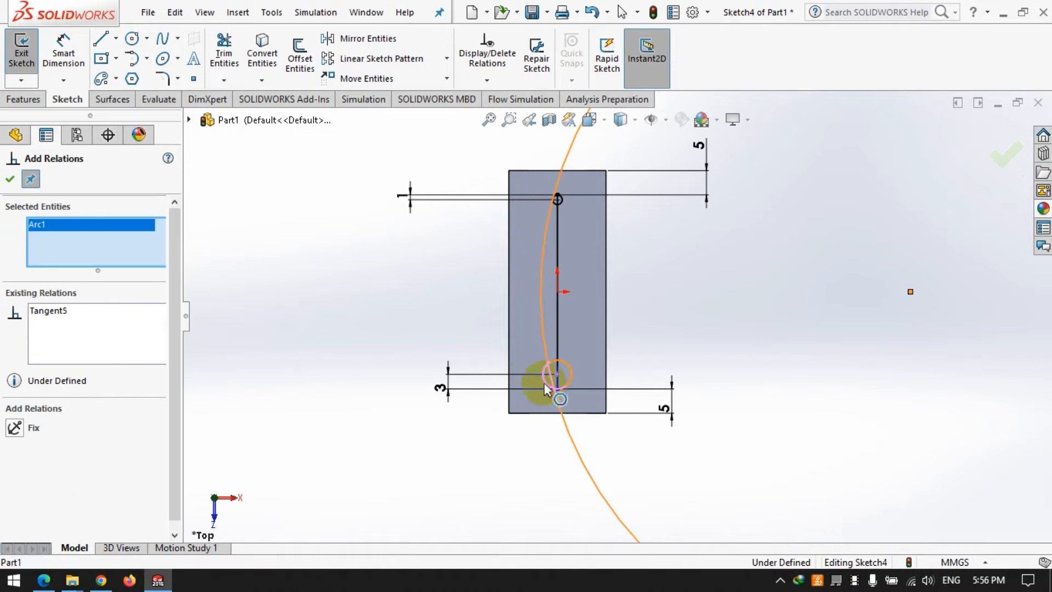
{"action": "left_click", "coordinate": [18, 445]}
{"action": "left_click", "coordinate": [10, 179]}
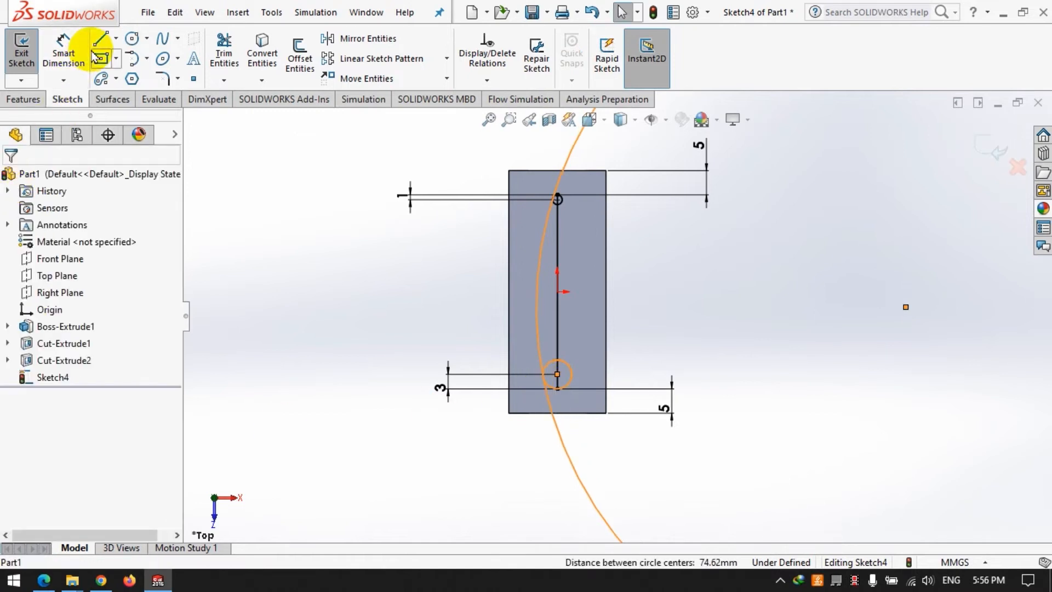
Draw a second large circle touching the lower circle's right side and add a tangent relation to the small upper circle.
{"action": "left_click", "coordinate": [132, 38]}
{"action": "left_click_drag", "start_coordinate": [921, 323], "coordinate": [573, 371]}
{"action": "left_click", "coordinate": [487, 80]}
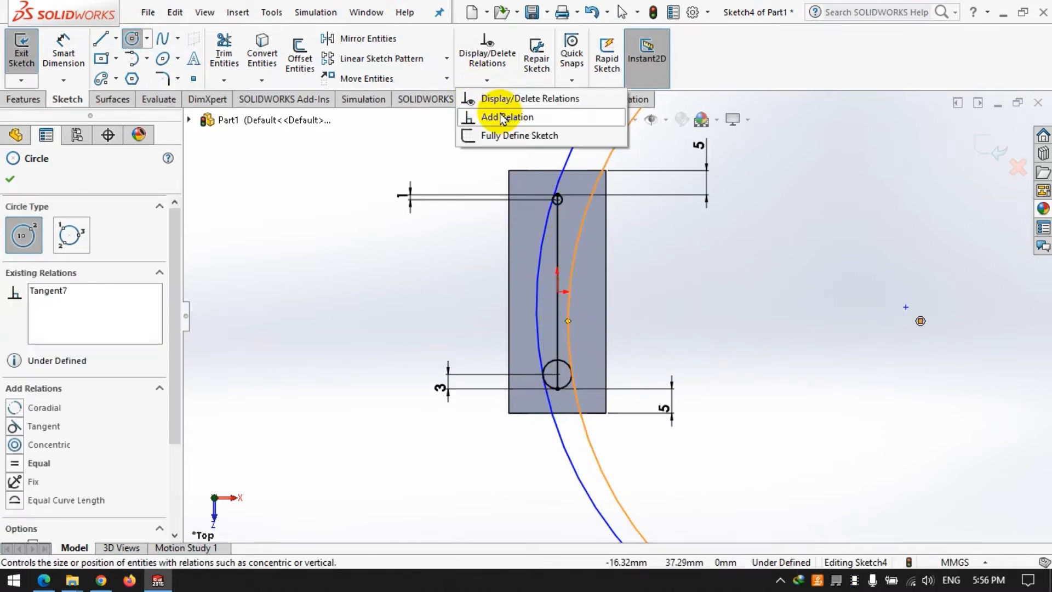
{"action": "left_click", "coordinate": [496, 115]}
{"action": "left_click", "coordinate": [564, 200]}
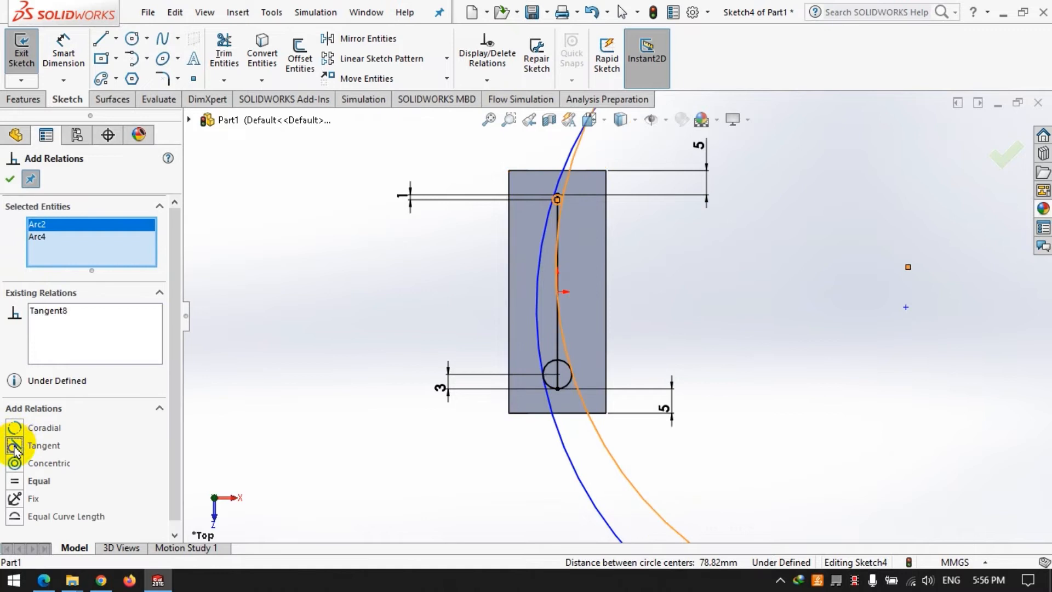
{"action": "left_click", "coordinate": [20, 187]}
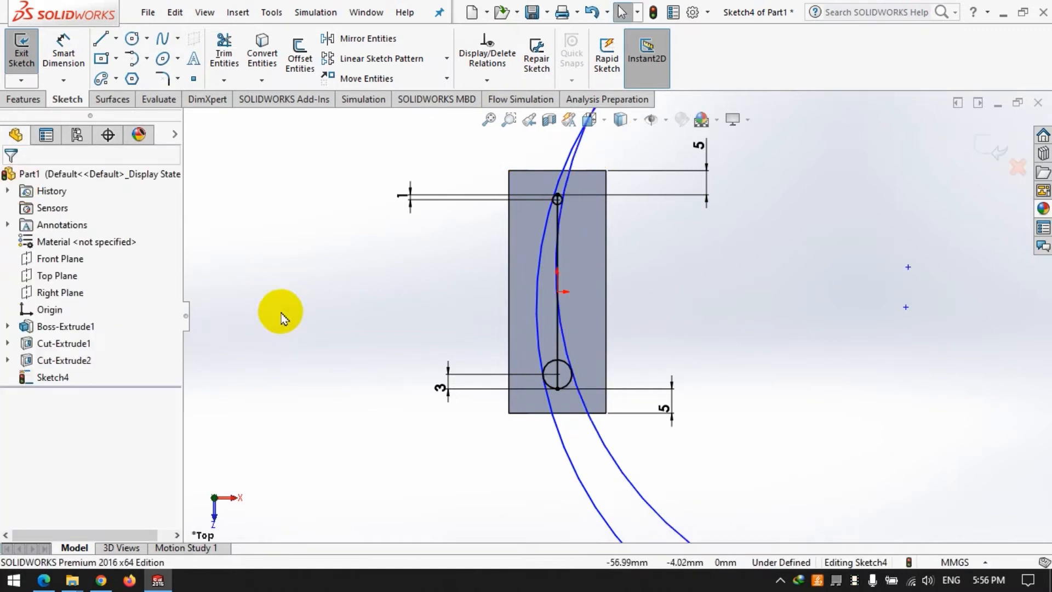
Place one sketch point at the first large circle's leftmost position and another on the second large circle near the origin.
{"action": "left_click", "coordinate": [85, 55]}
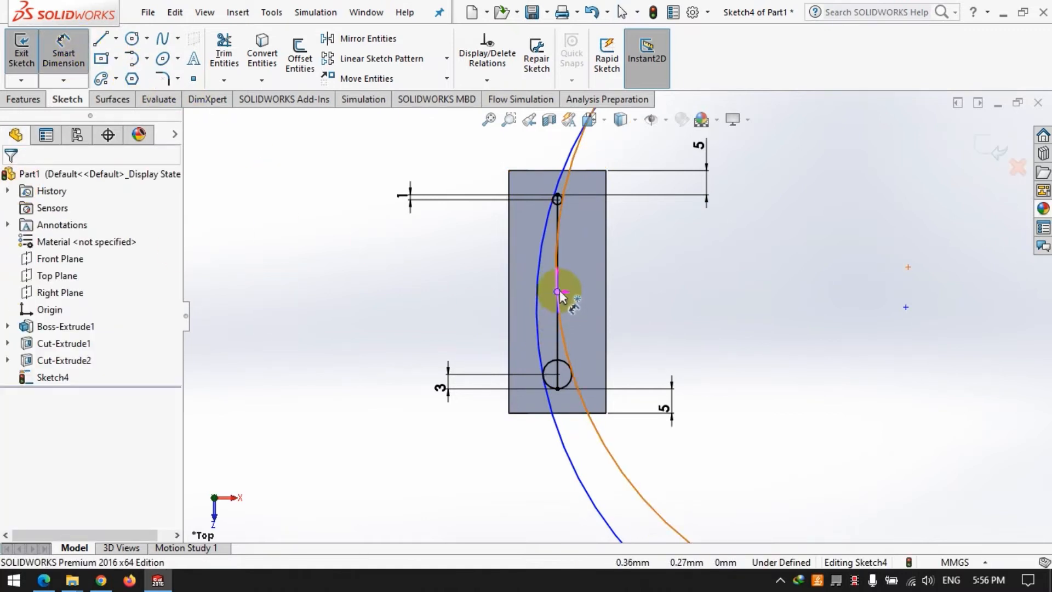
{"action": "left_click", "coordinate": [194, 79]}
{"action": "left_click", "coordinate": [536, 308]}
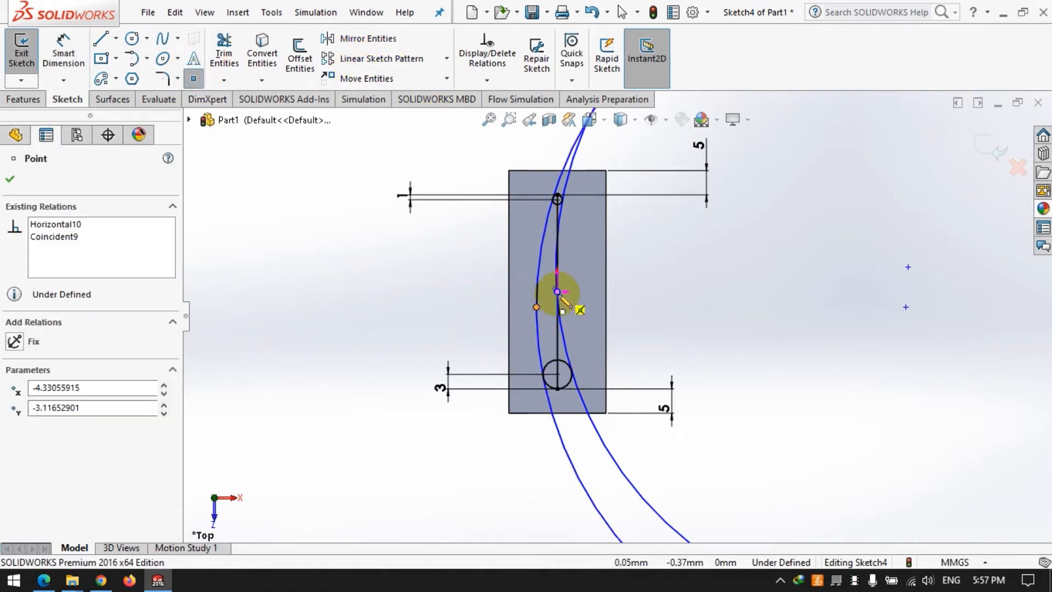
{"action": "scroll", "coordinate": [548, 290], "scroll_direction": "down", "scroll_amount": 5}
{"action": "scroll", "coordinate": [581, 307], "scroll_direction": "down", "scroll_amount": 6}
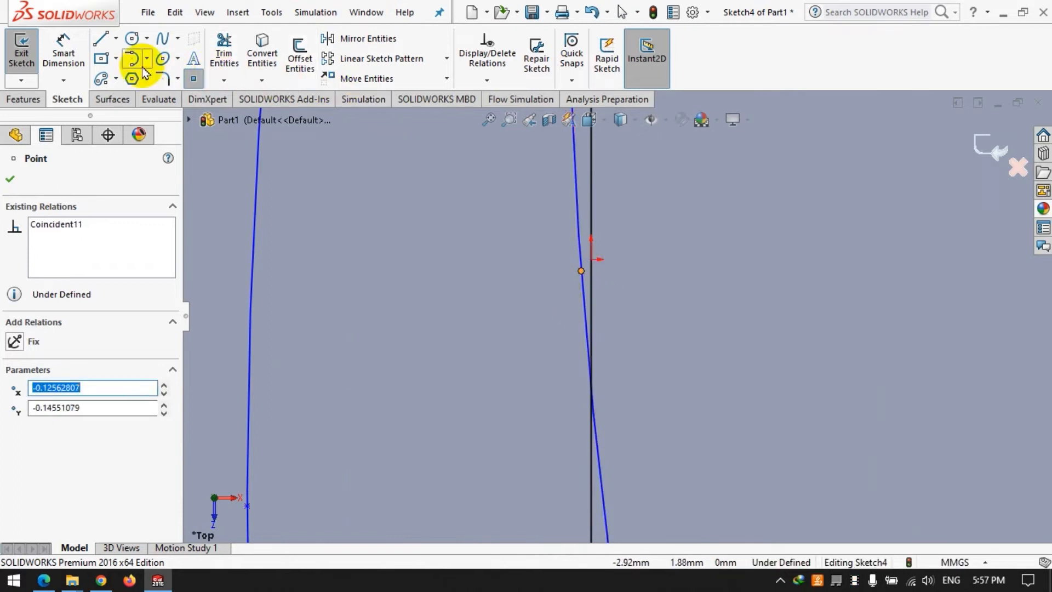
Try to dimension the point on the second large circle 0 mm from the origin.
{"action": "left_click", "coordinate": [67, 54]}
{"action": "left_click", "coordinate": [582, 271]}
{"action": "left_click", "coordinate": [591, 259]}
{"action": "scroll", "coordinate": [617, 313], "scroll_direction": "up", "scroll_amount": 5}
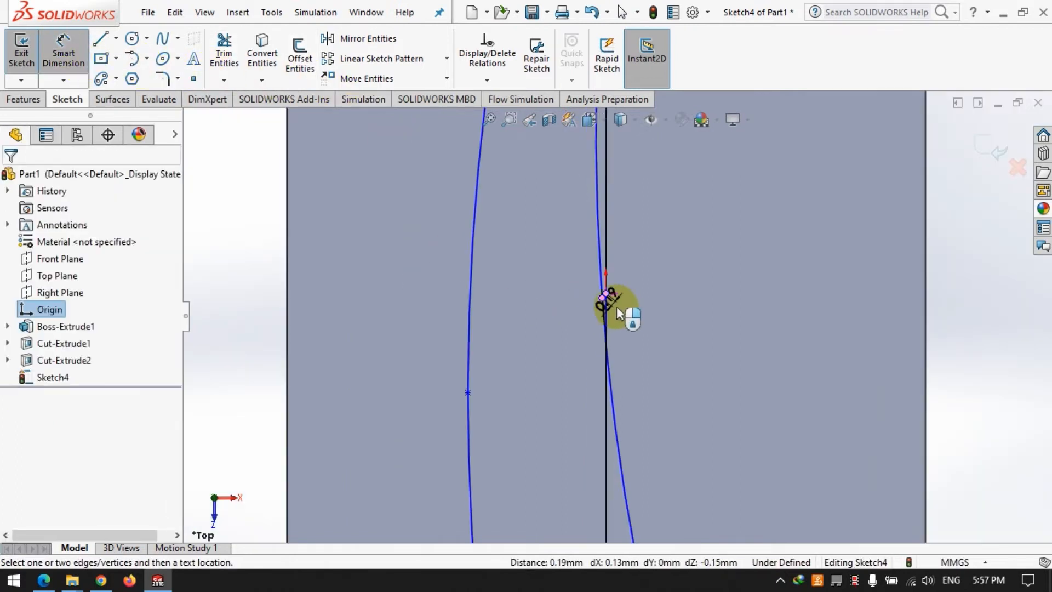
{"action": "scroll", "coordinate": [617, 307], "scroll_direction": "up", "scroll_amount": 4}
{"action": "left_click", "coordinate": [505, 353]}
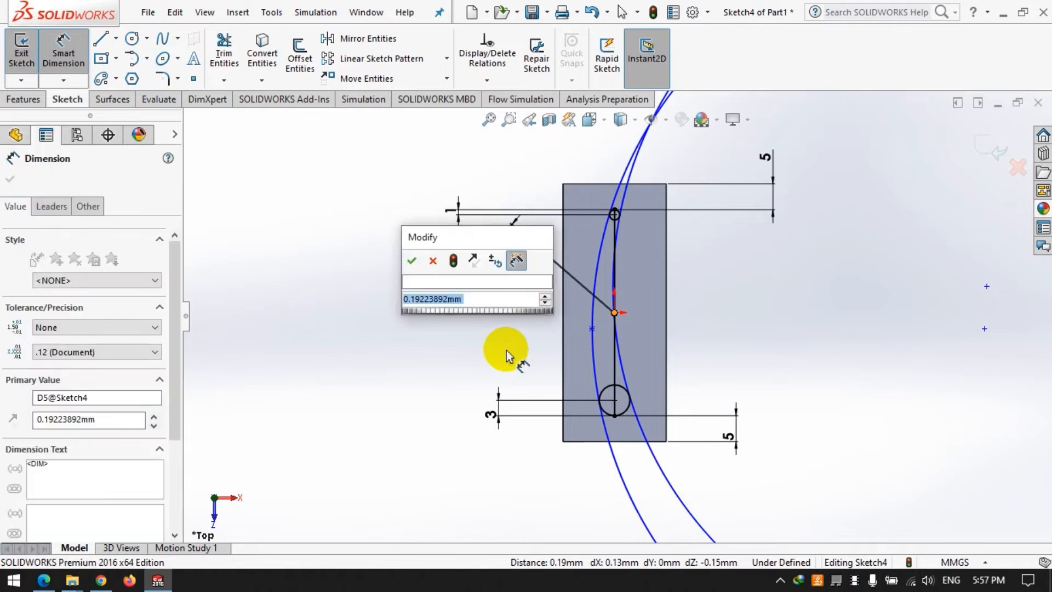
{"action": "type", "text": "0"}
{"action": "key", "text": "Return"}
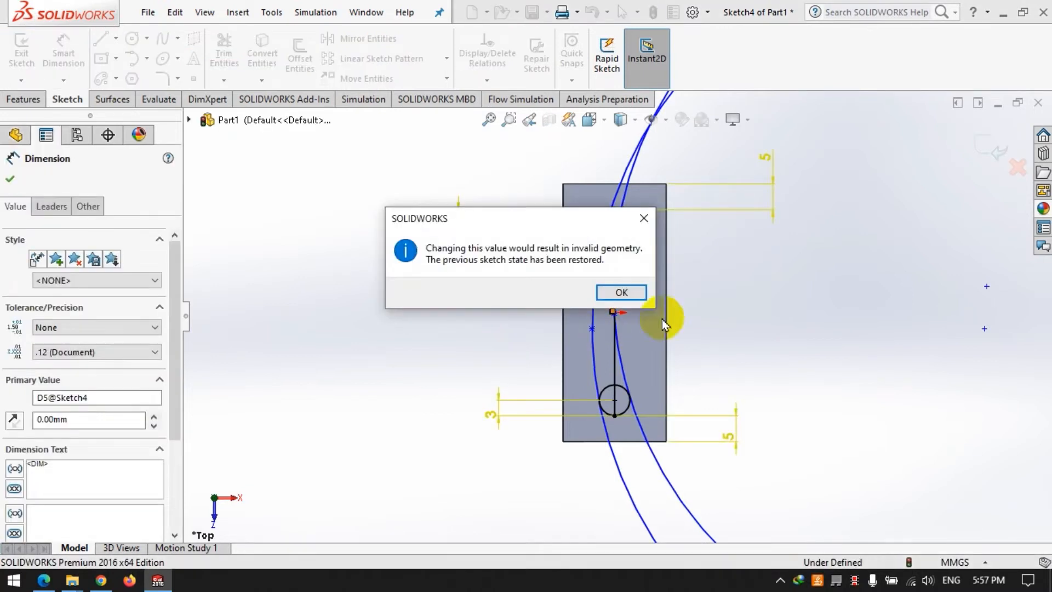
{"action": "key", "text": "Return"}
{"action": "key", "text": "Escape"}
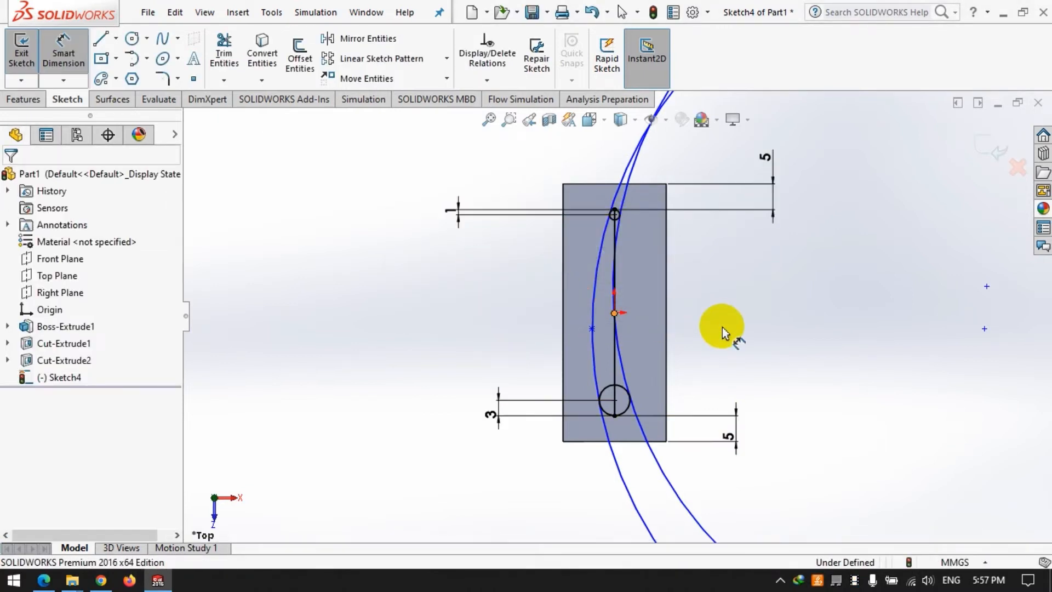
Add a coincident relation between the second large circle and the origin.
{"action": "left_click", "coordinate": [496, 80]}
{"action": "left_click", "coordinate": [505, 113]}
{"action": "scroll", "coordinate": [618, 344], "scroll_direction": "down", "scroll_amount": 5}
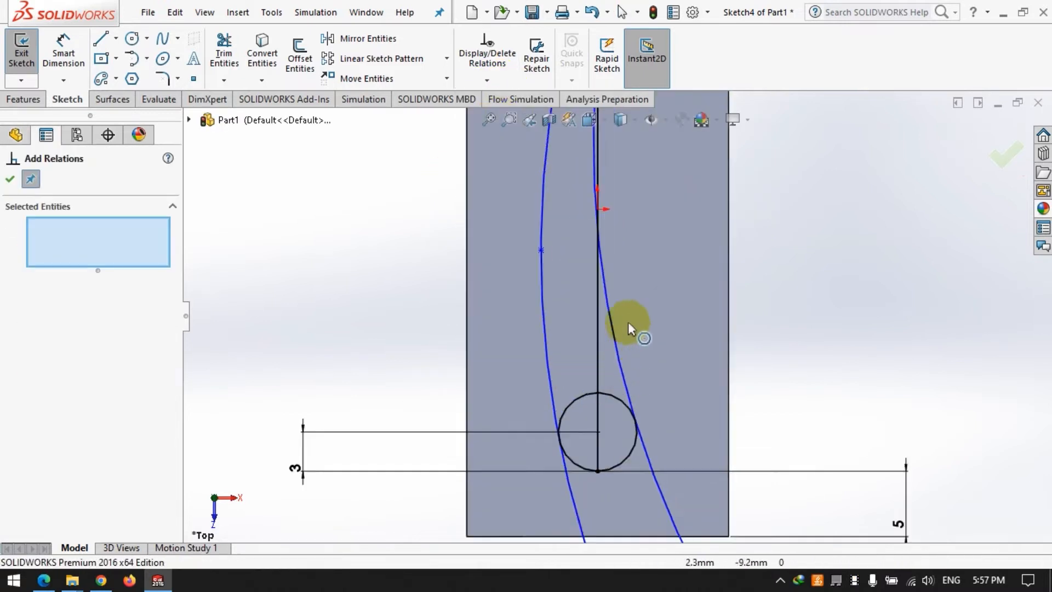
{"action": "left_click", "coordinate": [592, 176]}
{"action": "left_click", "coordinate": [600, 253]}
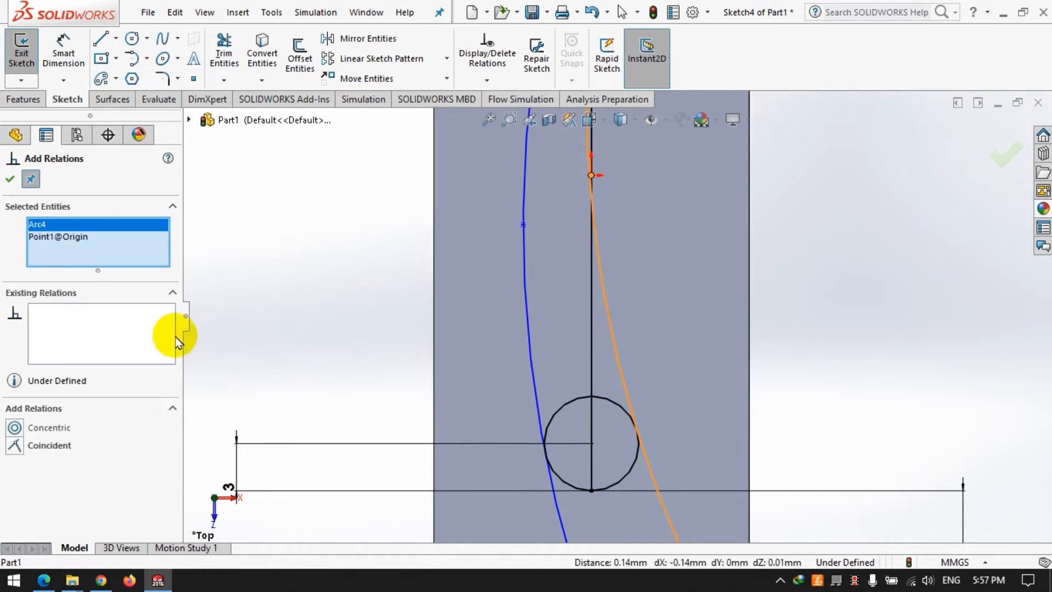
{"action": "left_click", "coordinate": [10, 179]}
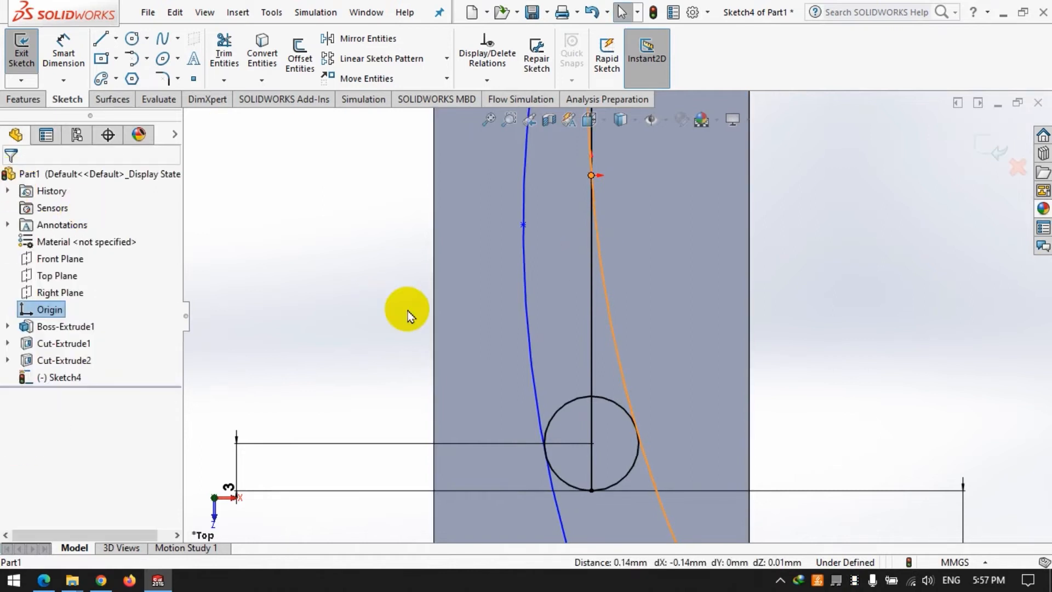
Draw one centerline from the origin to the point on the first large circle and a horizontal centerline from the origin past the block's right edge.
{"action": "scroll", "coordinate": [418, 304], "scroll_direction": "up", "scroll_amount": 3}
{"action": "left_click", "coordinate": [117, 39]}
{"action": "left_click", "coordinate": [127, 71]}
{"action": "left_click", "coordinate": [579, 279]}
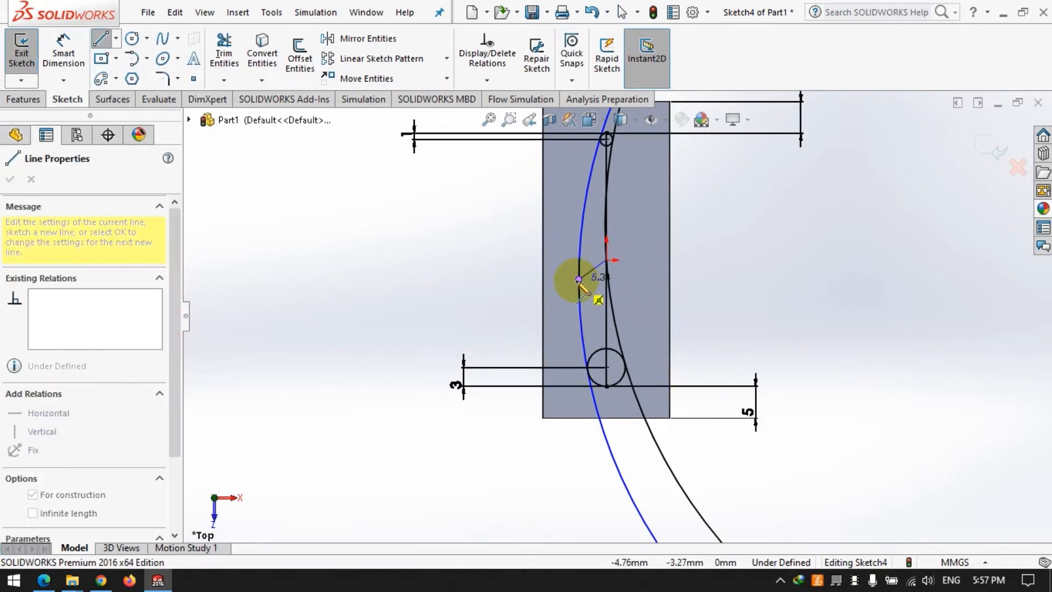
{"action": "left_click", "coordinate": [99, 45]}
{"action": "left_click", "coordinate": [126, 42]}
{"action": "left_click", "coordinate": [117, 41]}
{"action": "left_click", "coordinate": [125, 58]}
{"action": "left_click", "coordinate": [593, 269]}
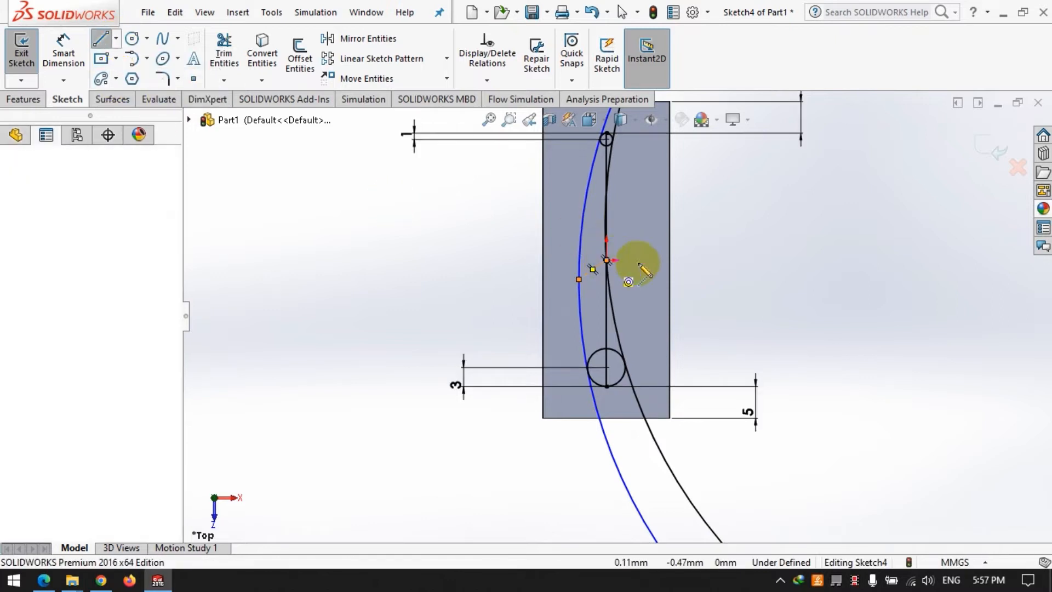
{"action": "left_click", "coordinate": [696, 260]}
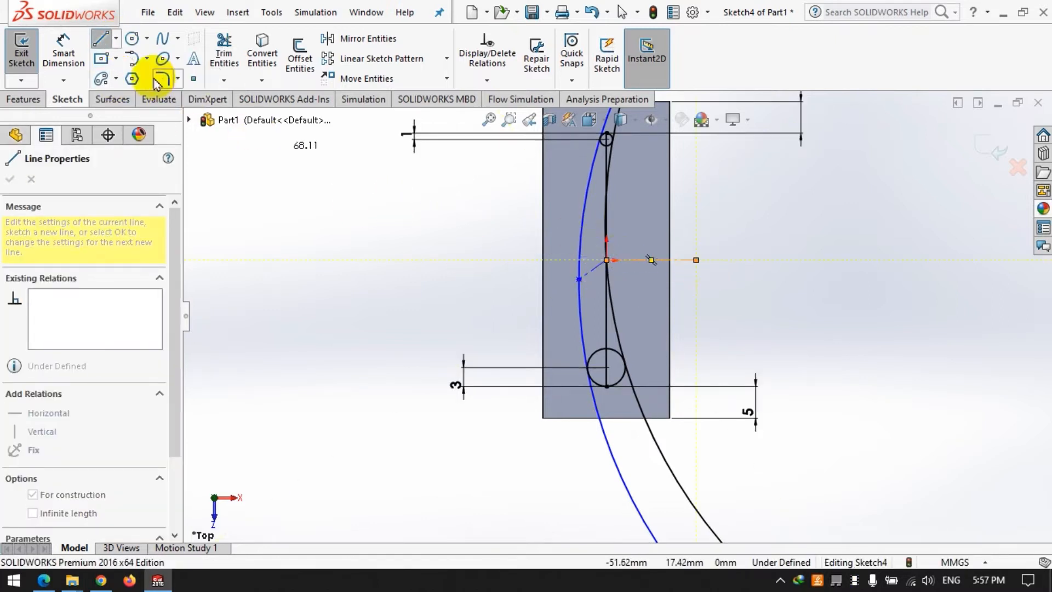
Dimension the angle between the two centerlines as 135 degrees.
{"action": "left_click", "coordinate": [64, 53]}
{"action": "left_click", "coordinate": [592, 271]}
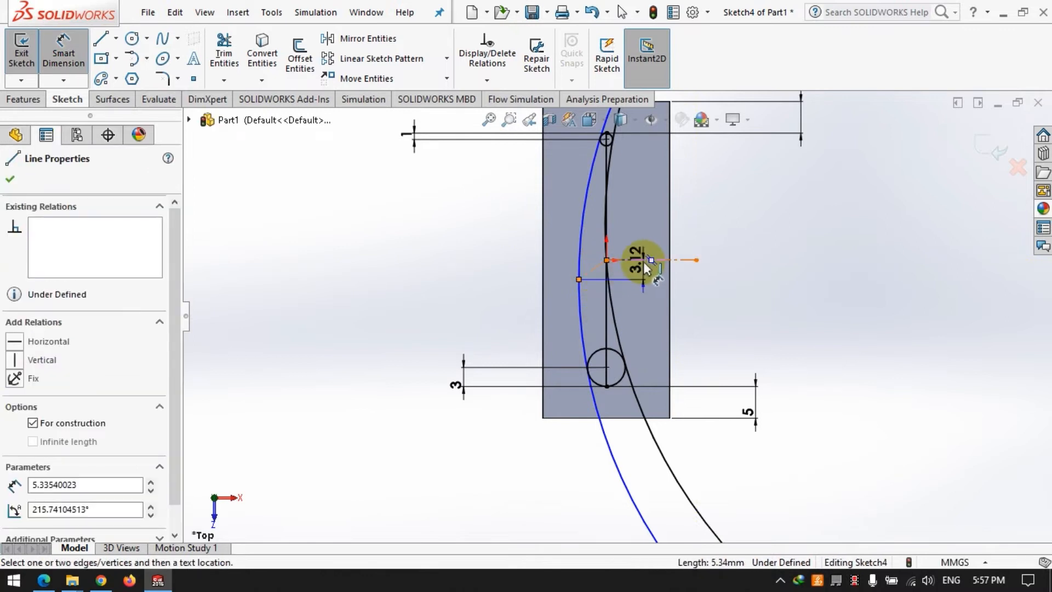
{"action": "left_click", "coordinate": [664, 367]}
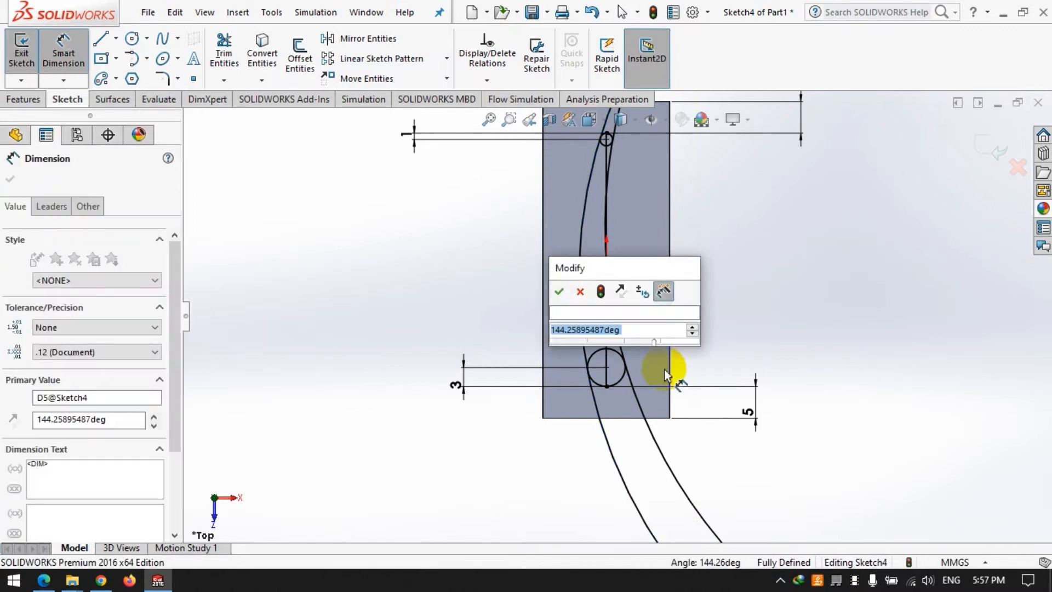
{"action": "type", "text": "135"}
{"action": "key", "text": "Return"}
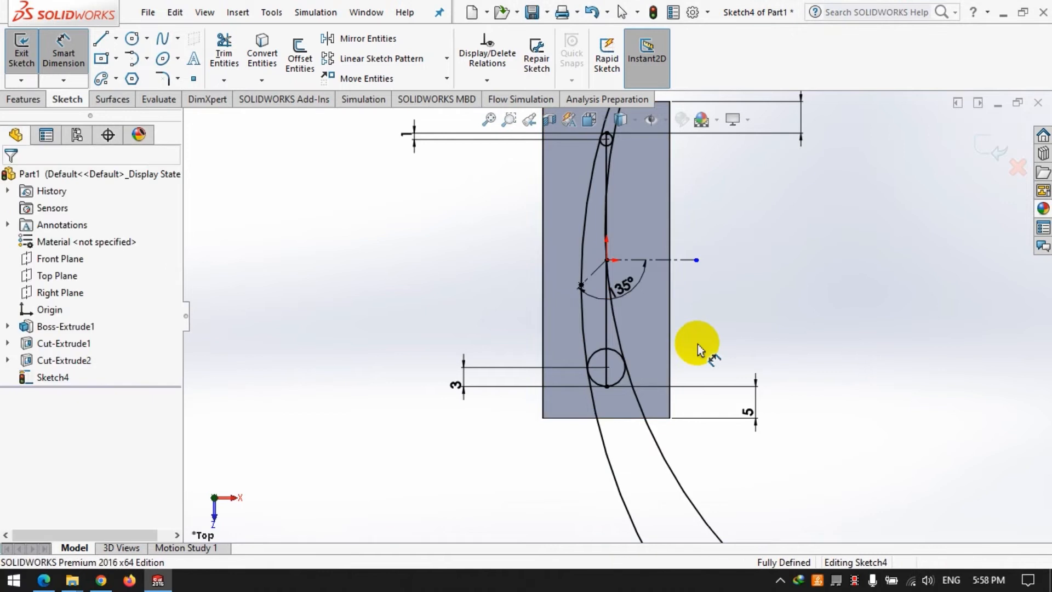
Trim away the outer parts of both large circles and the inner arc of the small upper circle.
{"action": "scroll", "coordinate": [692, 329], "scroll_direction": "up", "scroll_amount": 5}
{"action": "left_click", "coordinate": [224, 54]}
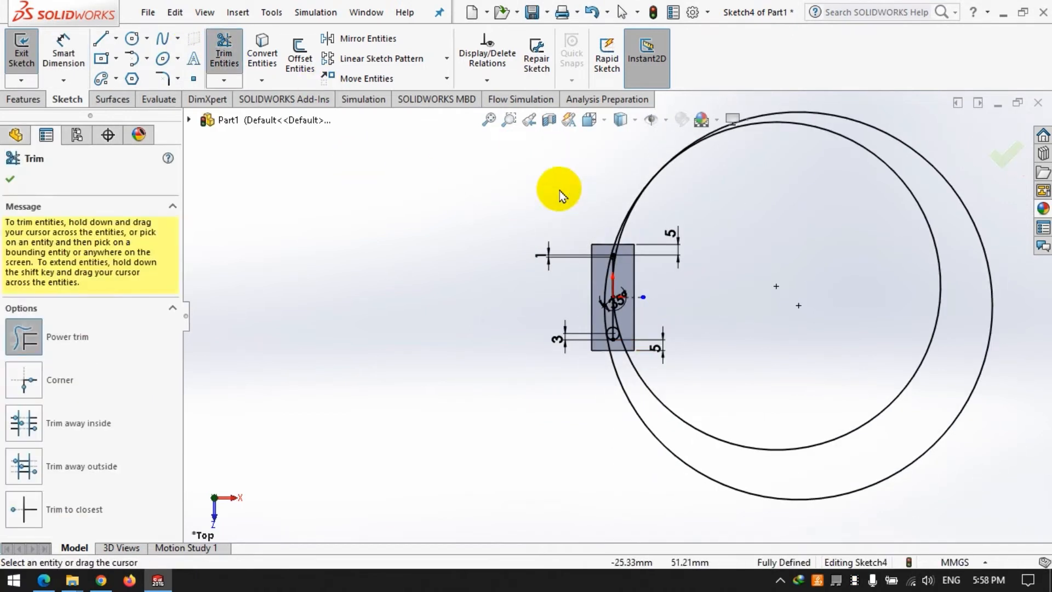
{"action": "left_click_drag", "start_coordinate": [554, 188], "coordinate": [689, 294]}
{"action": "scroll", "coordinate": [557, 228], "scroll_direction": "down", "scroll_amount": 10}
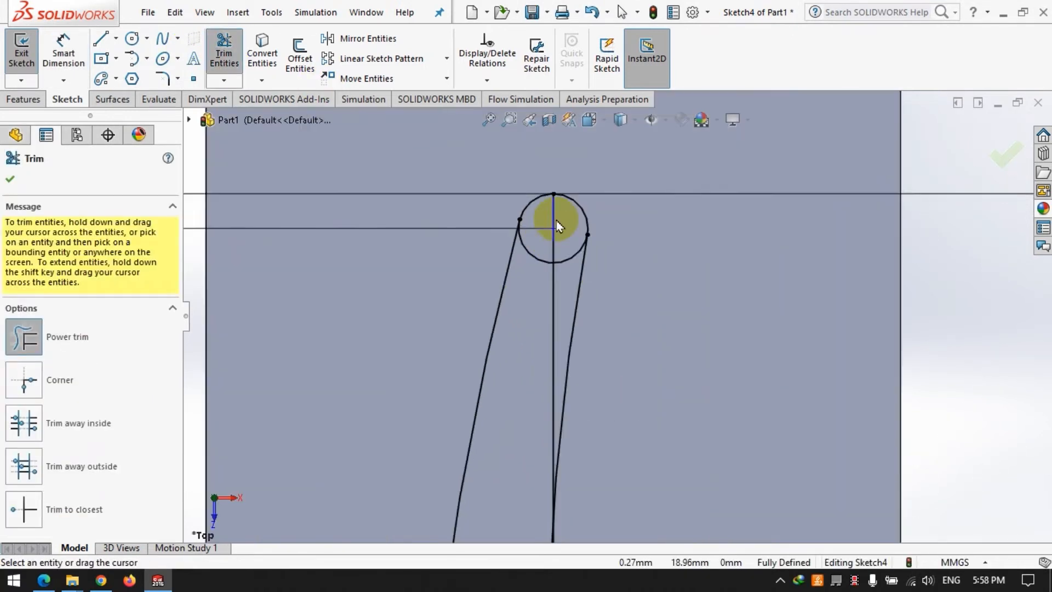
{"action": "left_click_drag", "start_coordinate": [563, 263], "coordinate": [564, 261]}
Trim the vertical center line and the lower circle's inner arc to leave a closed curved slot profile.
{"action": "scroll", "coordinate": [564, 260], "scroll_direction": "up", "scroll_amount": 9}
{"action": "scroll", "coordinate": [628, 364], "scroll_direction": "down", "scroll_amount": 8}
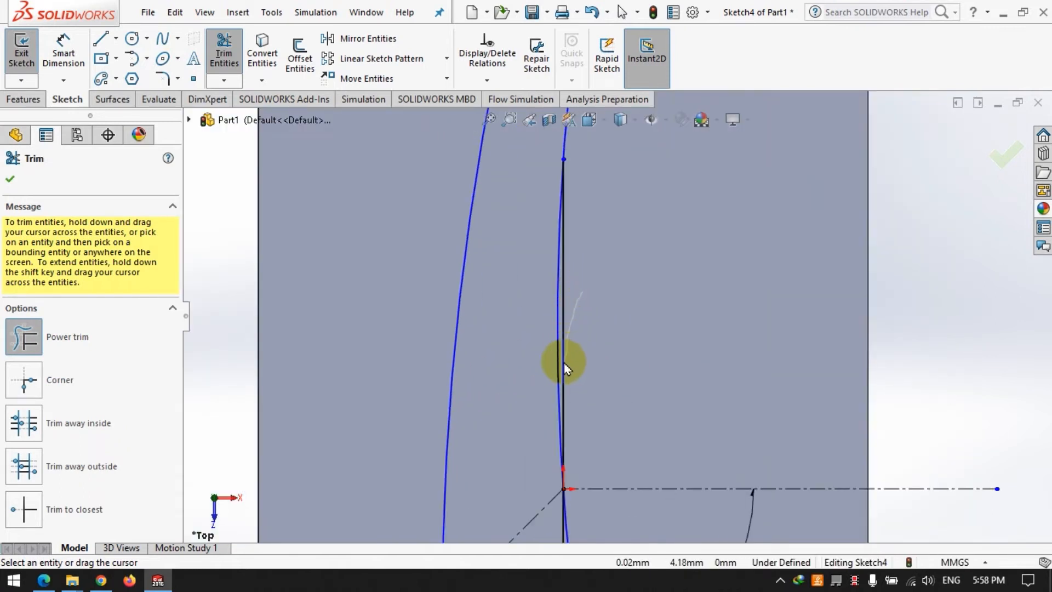
{"action": "left_click_drag", "start_coordinate": [562, 366], "coordinate": [561, 368]}
{"action": "scroll", "coordinate": [561, 367], "scroll_direction": "up", "scroll_amount": 8}
{"action": "scroll", "coordinate": [575, 347], "scroll_direction": "down", "scroll_amount": 10}
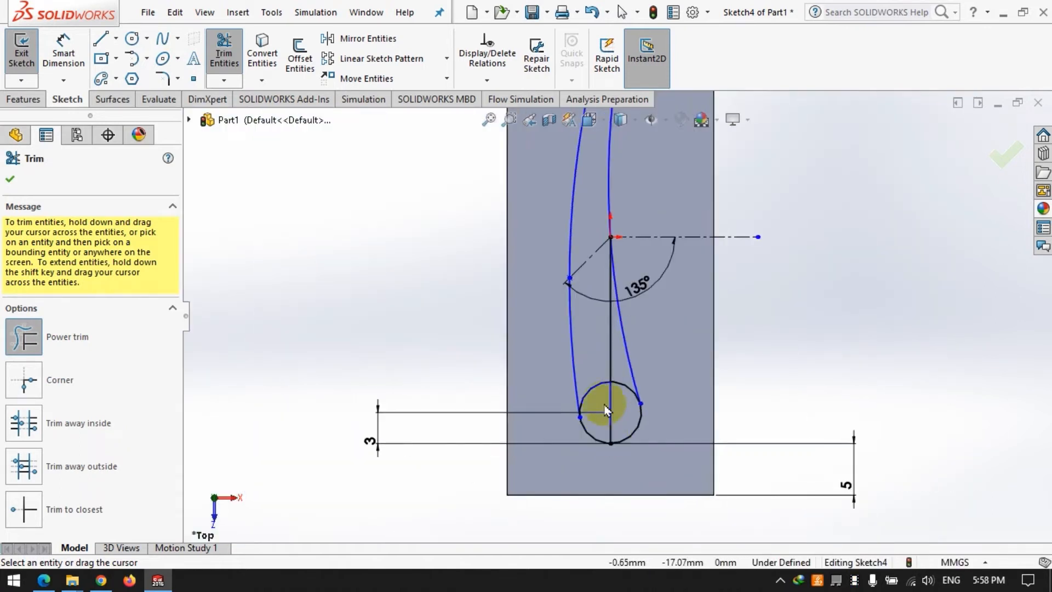
{"action": "left_click_drag", "start_coordinate": [630, 366], "coordinate": [622, 380]}
{"action": "scroll", "coordinate": [564, 347], "scroll_direction": "up", "scroll_amount": 8}
{"action": "scroll", "coordinate": [607, 318], "scroll_direction": "down", "scroll_amount": 3}
{"action": "scroll", "coordinate": [582, 271], "scroll_direction": "up", "scroll_amount": 2}
{"action": "scroll", "coordinate": [582, 267], "scroll_direction": "down", "scroll_amount": 1}
{"action": "left_click", "coordinate": [30, 100]}
{"action": "left_click", "coordinate": [68, 99]}
{"action": "left_click", "coordinate": [43, 100]}
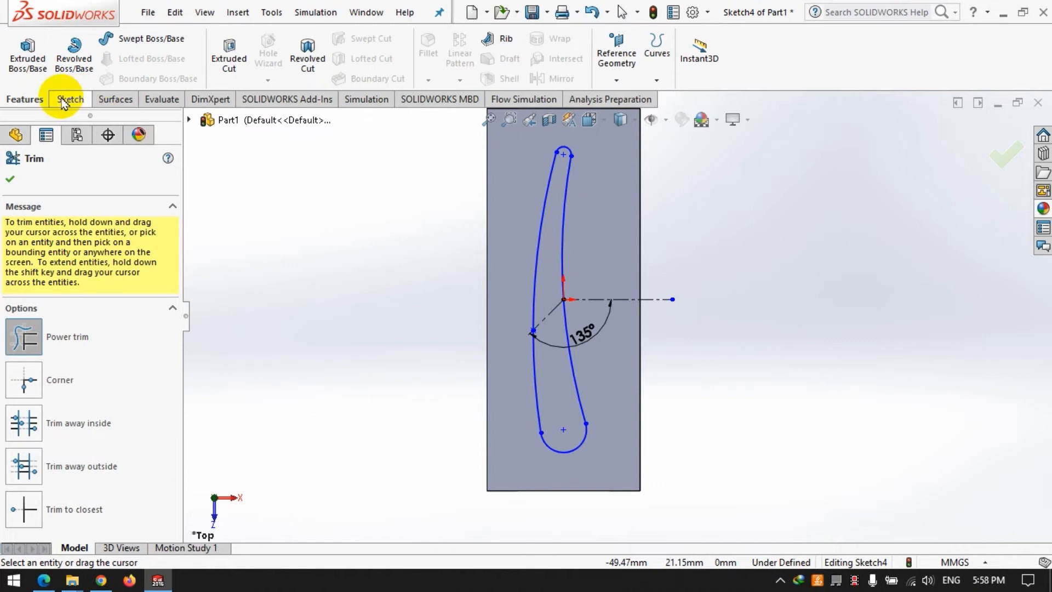
{"action": "left_click", "coordinate": [11, 181]}
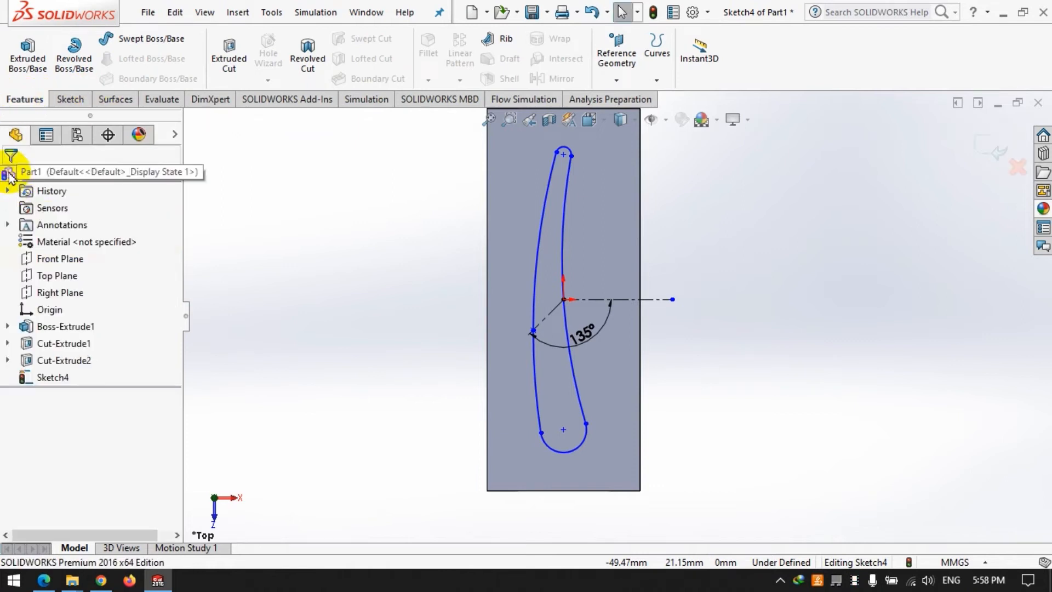
Exit the sketch and create a reference plane offset 10 mm above the block's top face.
{"action": "left_click", "coordinate": [55, 101]}
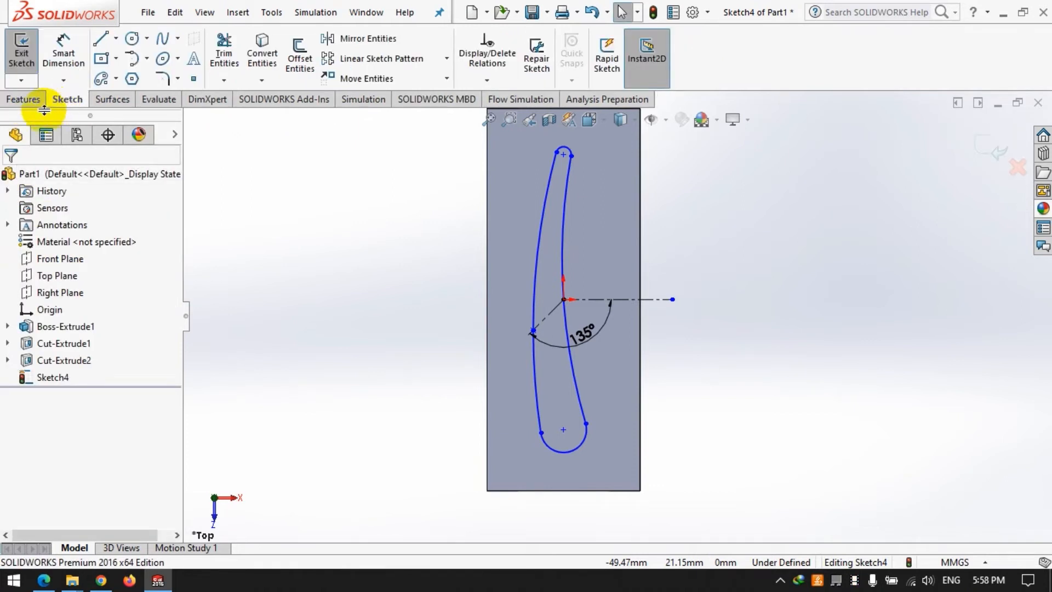
{"action": "left_click", "coordinate": [357, 274]}
{"action": "scroll", "coordinate": [536, 392], "scroll_direction": "up", "scroll_amount": 3}
{"action": "mouse_move", "coordinate": [541, 390]}
{"action": "middle_mouse_down"}
{"action": "mouse_move", "coordinate": [540, 191]}
{"action": "mouse_move", "coordinate": [472, 166]}
{"action": "mouse_move", "coordinate": [487, 250]}
{"action": "middle_mouse_up"}
{"action": "left_click", "coordinate": [16, 103]}
{"action": "left_click", "coordinate": [616, 53]}
{"action": "left_click", "coordinate": [616, 100]}
{"action": "left_click", "coordinate": [498, 291]}
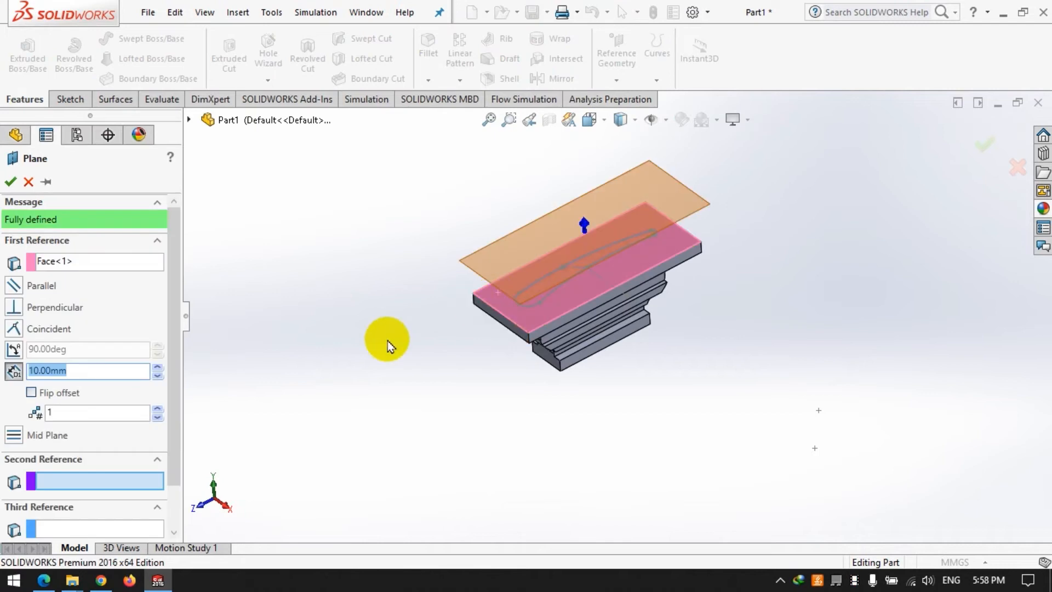
{"action": "key", "text": "Return"}
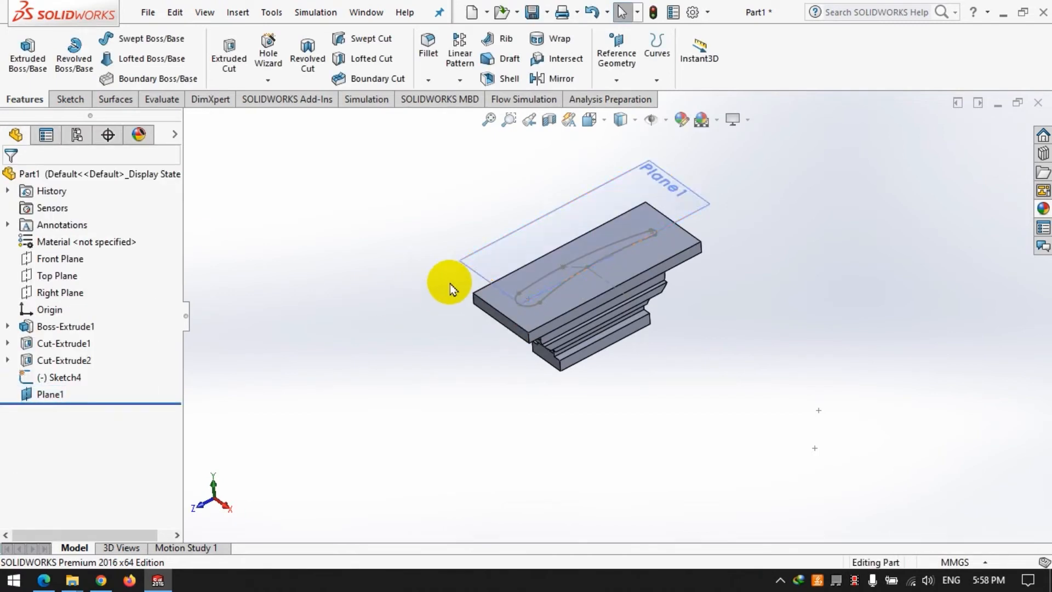
Start a sketch on the new offset plane and view it face-on.
{"action": "left_click", "coordinate": [64, 102]}
{"action": "left_click", "coordinate": [22, 49]}
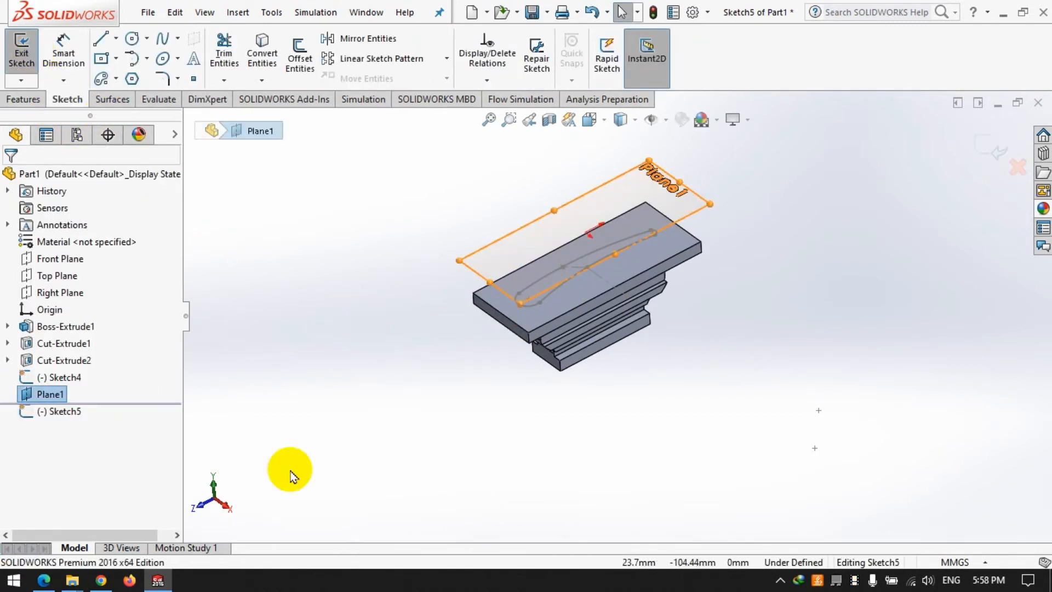
{"action": "right_click", "coordinate": [71, 411]}
{"action": "left_click", "coordinate": [78, 327]}
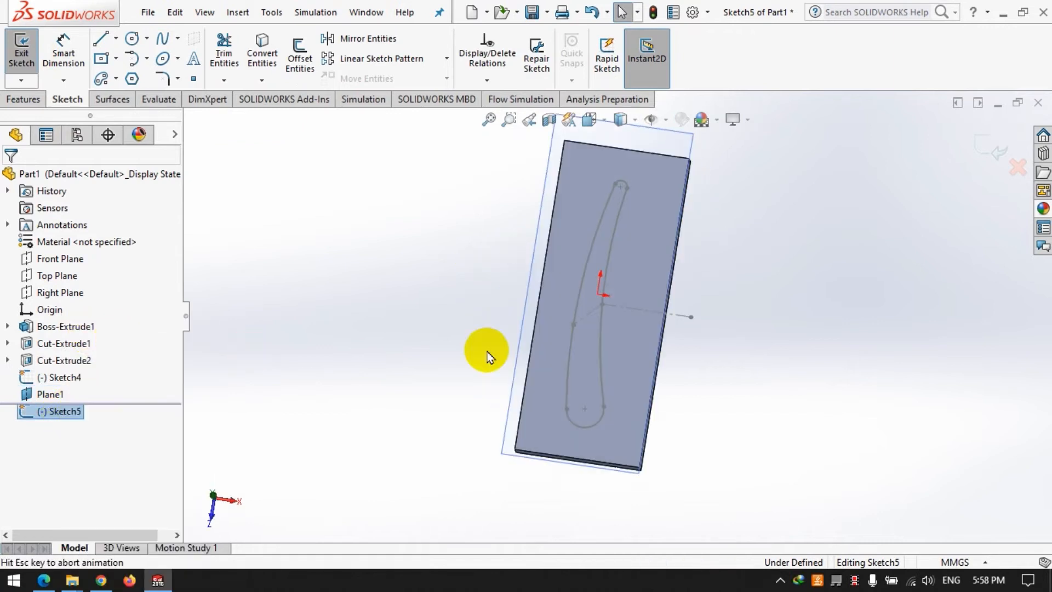
Draw a diagonal centerline from the block's upper-right corner through the origin to its lower-left corner.
{"action": "left_click", "coordinate": [115, 39]}
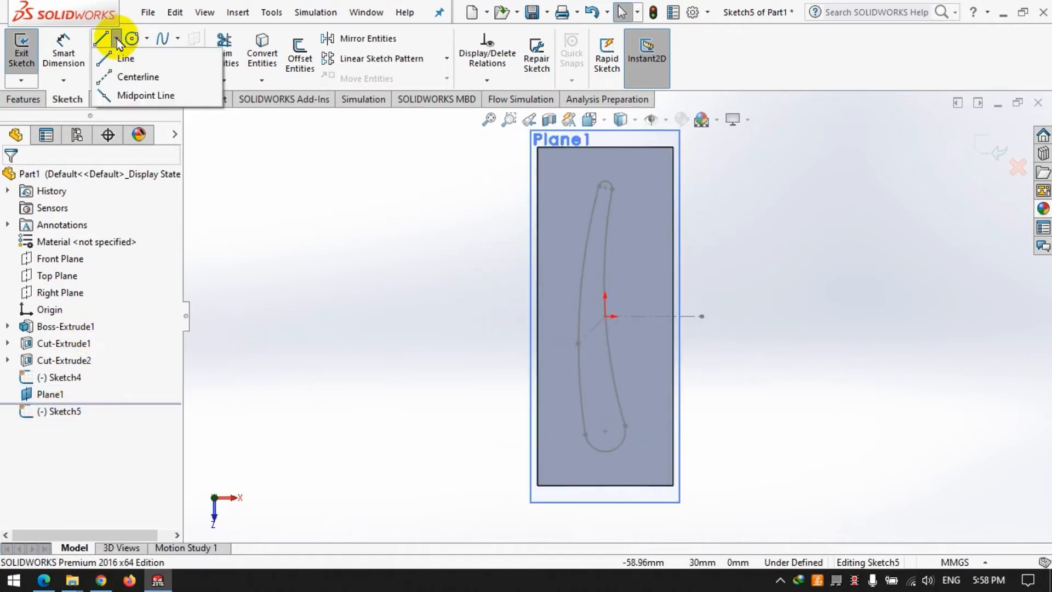
{"action": "left_click", "coordinate": [125, 75]}
{"action": "left_click", "coordinate": [674, 148]}
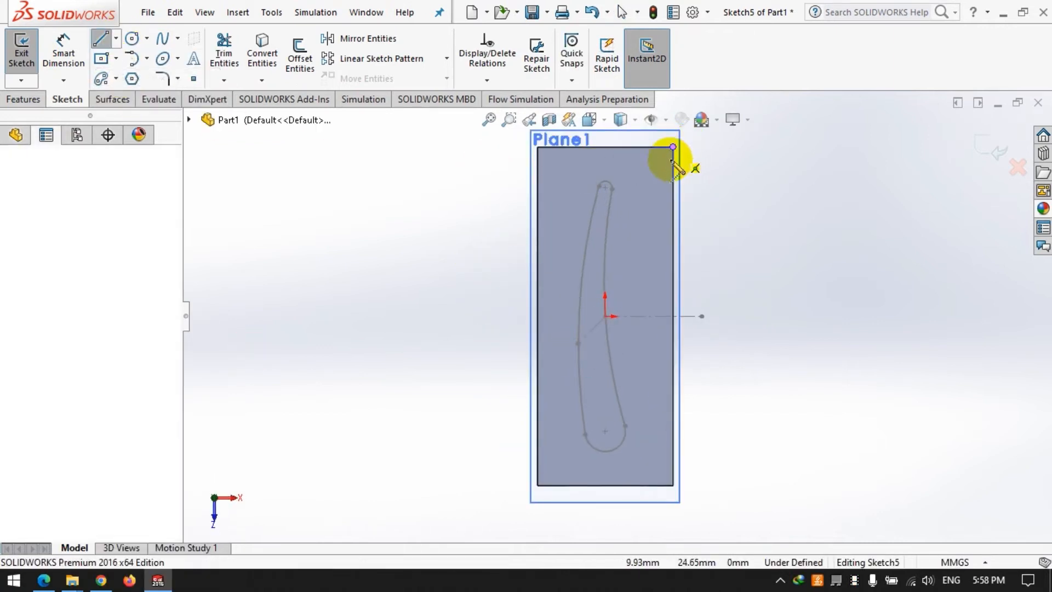
{"action": "left_click", "coordinate": [539, 486]}
{"action": "left_click", "coordinate": [101, 38]}
{"action": "left_click", "coordinate": [101, 39]}
{"action": "left_click", "coordinate": [101, 39]}
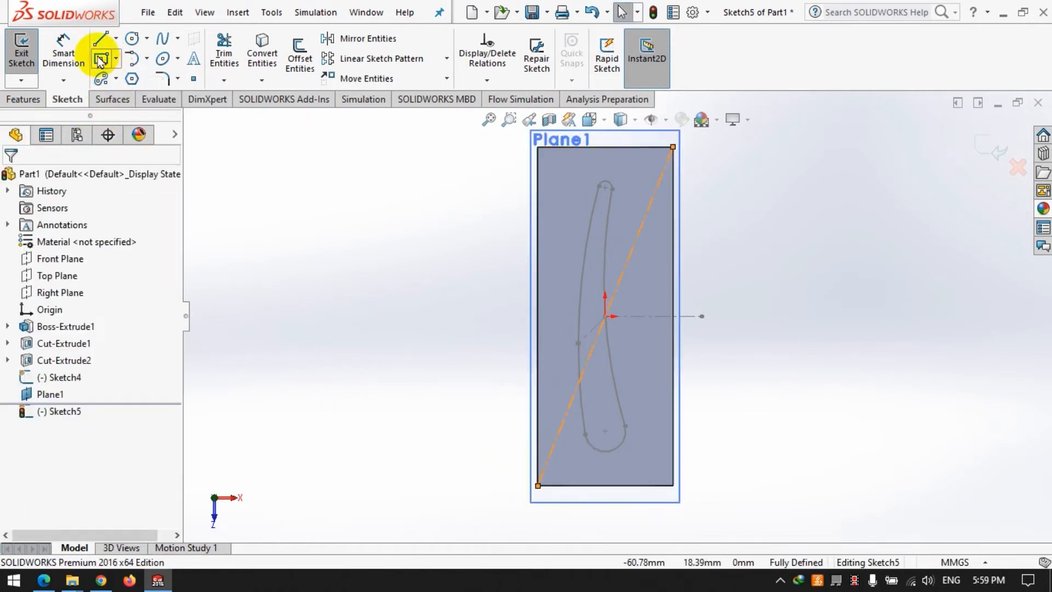
Draw a solid line along the diagonal centerline, stopping short of both corners.
{"action": "key", "text": "l"}
{"action": "left_click", "coordinate": [554, 444]}
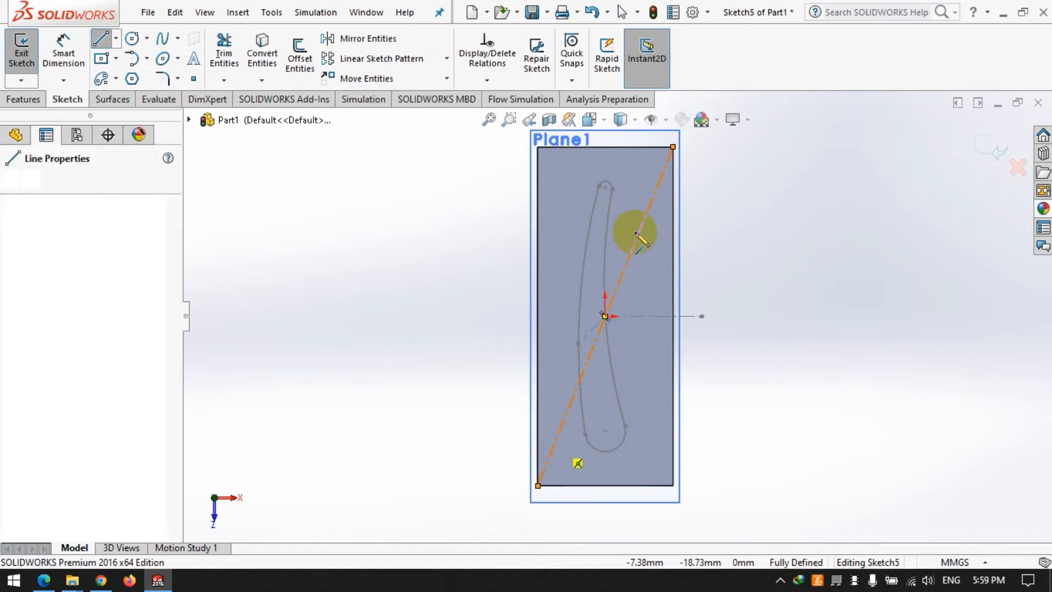
{"action": "left_click", "coordinate": [660, 180]}
Dimension the solid line's upper end 5 mm from the block's upper-right corner.
{"action": "left_click", "coordinate": [65, 67]}
{"action": "left_click", "coordinate": [660, 180]}
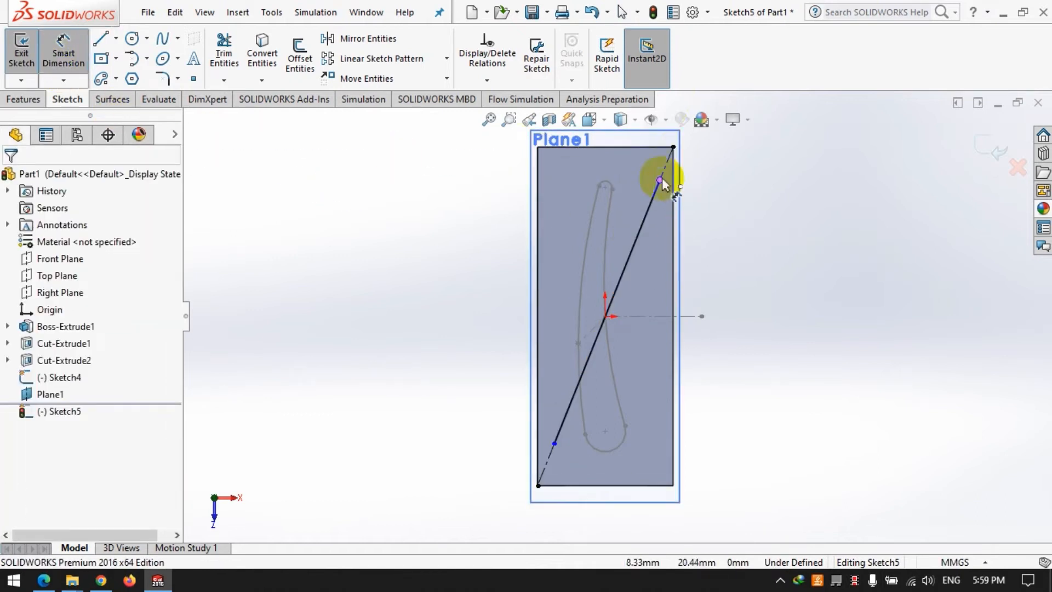
{"action": "left_click", "coordinate": [673, 147]}
{"action": "left_click", "coordinate": [770, 222]}
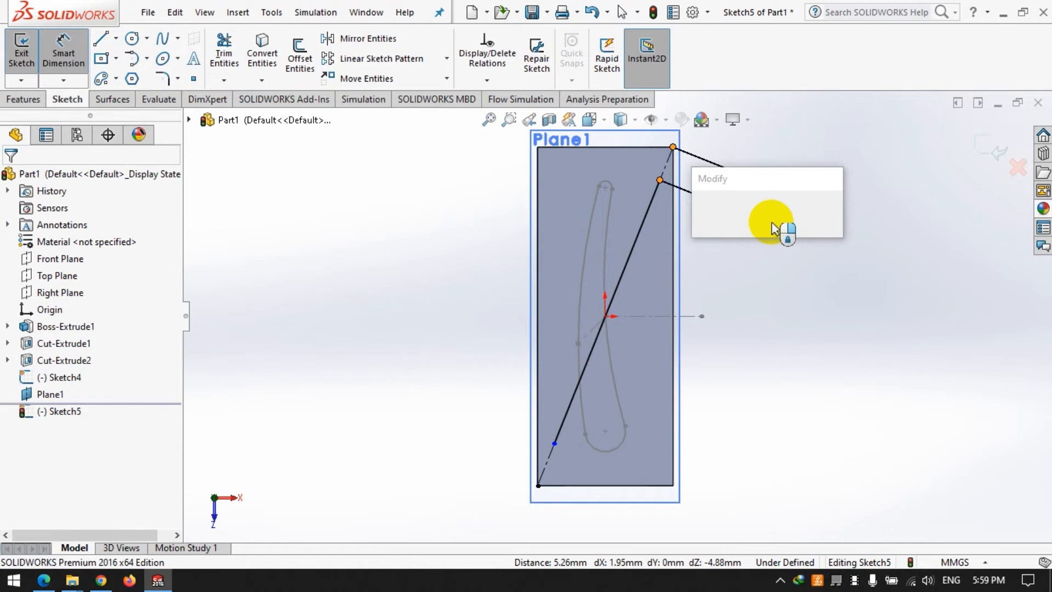
{"action": "type", "text": "6"}
{"action": "key", "text": "Return"}
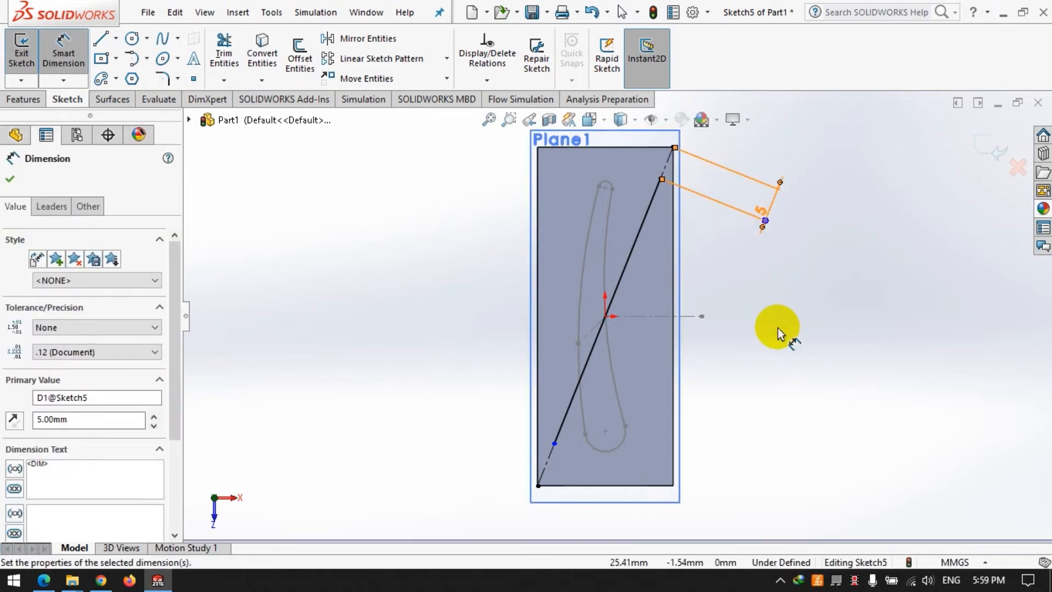
Dimension the solid line's lower end 5 mm from the block's lower-left corner.
{"action": "left_click", "coordinate": [777, 327]}
{"action": "left_click", "coordinate": [538, 485]}
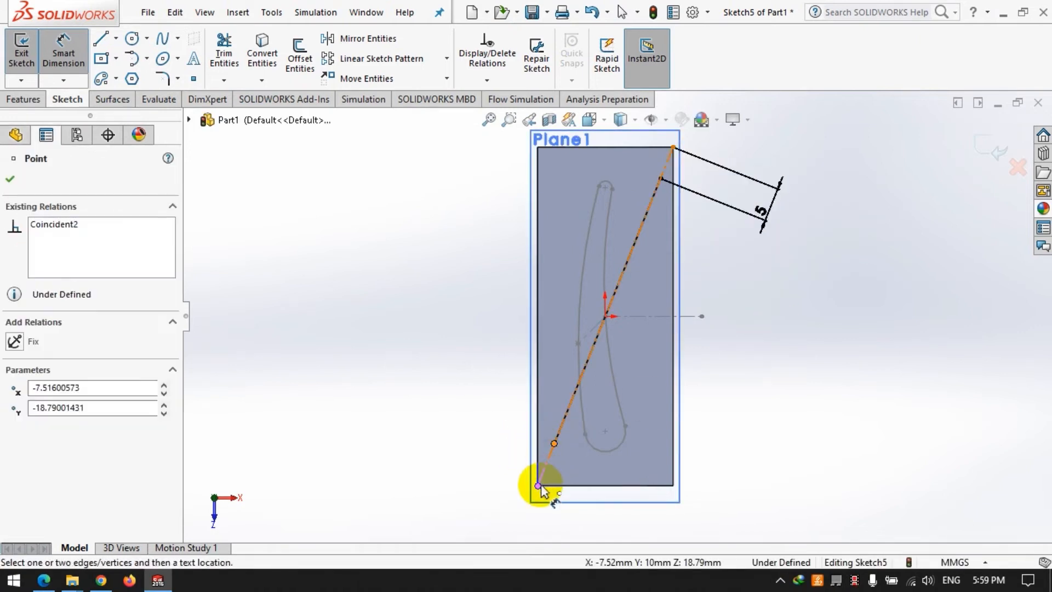
{"action": "left_click", "coordinate": [482, 436]}
{"action": "type", "text": "5"}
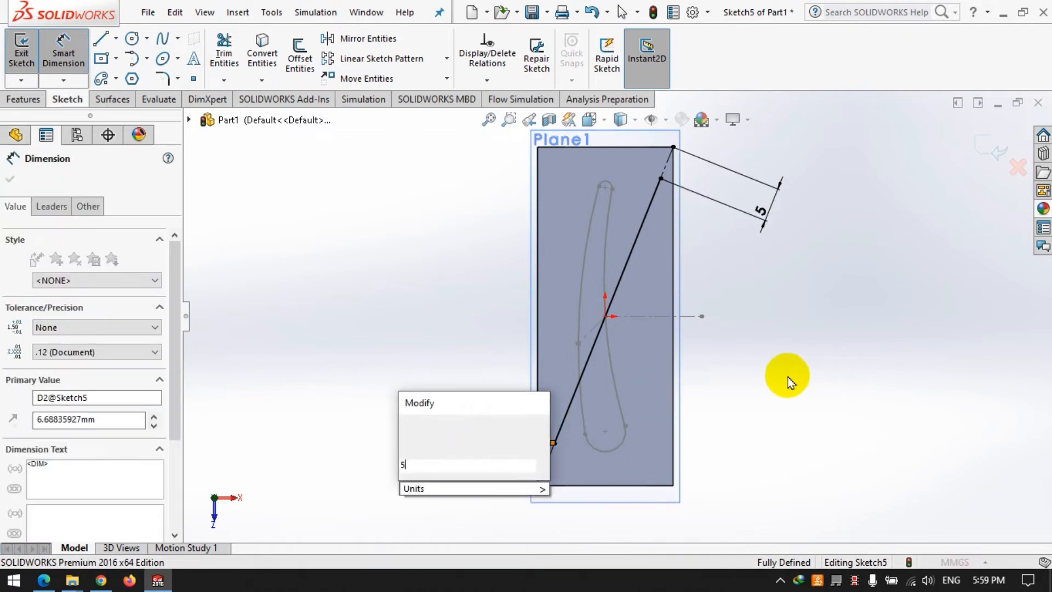
{"action": "key", "text": "Return"}
{"action": "left_click", "coordinate": [789, 377]}
Draw two circles centered on the diagonal line, about 4.75 mm radius through its lower end and about 2 mm radius near its upper end.
{"action": "left_click", "coordinate": [132, 38]}
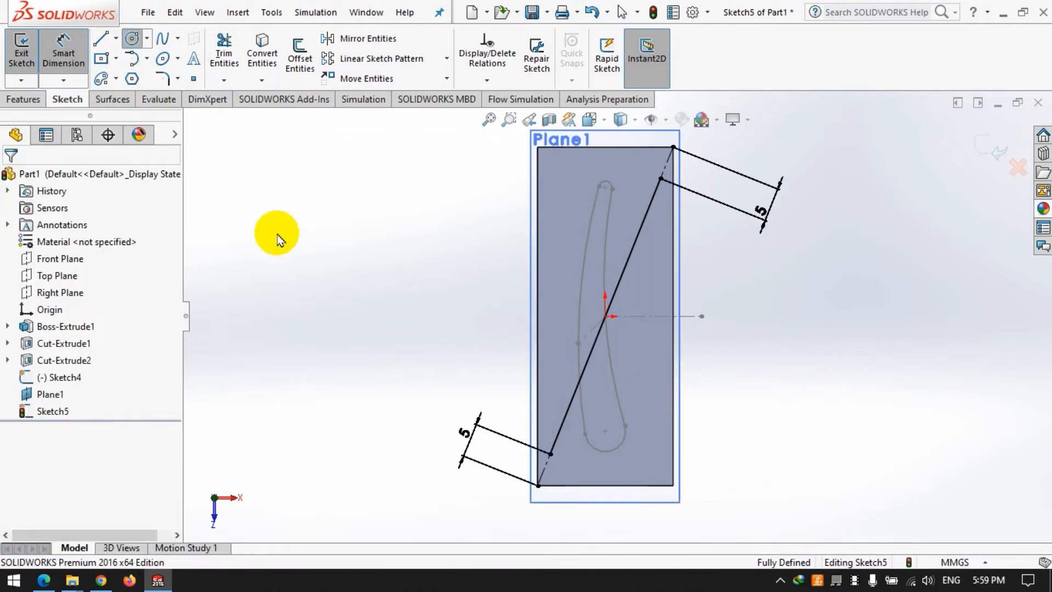
{"action": "left_click_drag", "start_coordinate": [563, 425], "coordinate": [551, 454]}
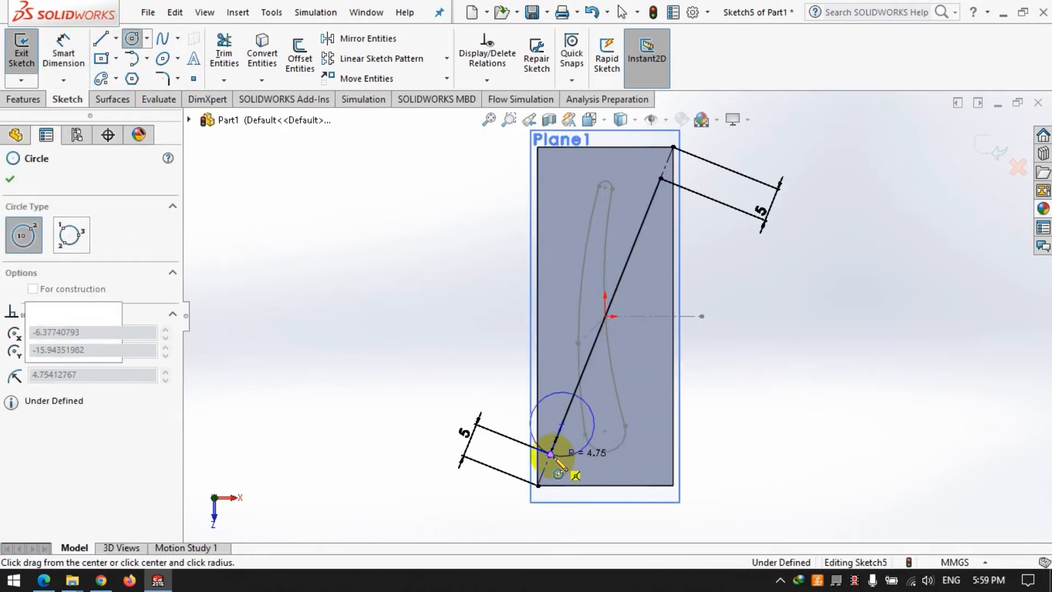
{"action": "left_click", "coordinate": [551, 454]}
{"action": "left_click_drag", "start_coordinate": [656, 192], "coordinate": [669, 186]}
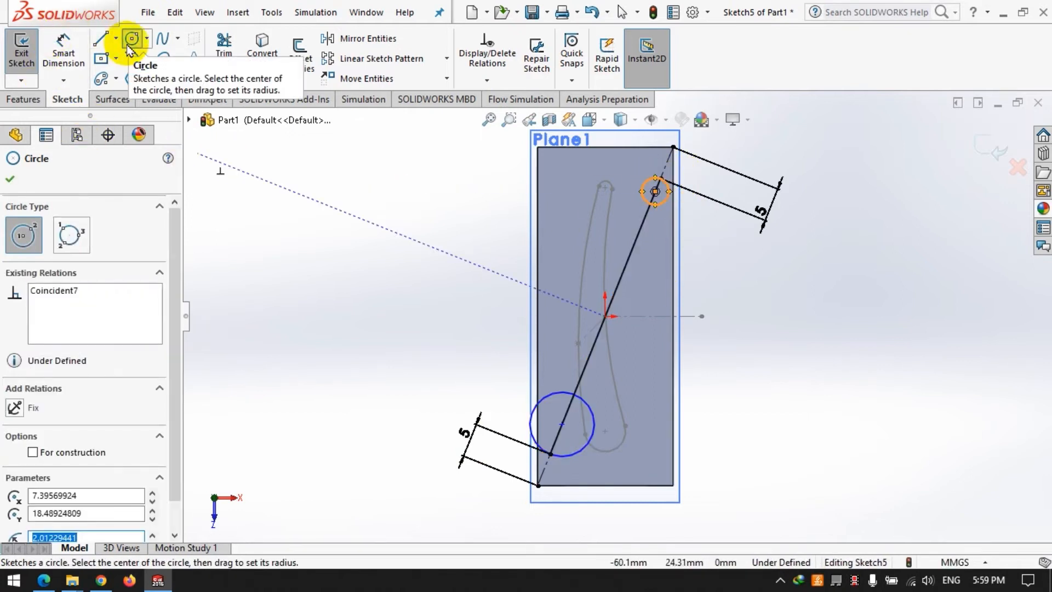
Dimension the lower circle's center 3 mm from the diagonal line's lower end.
{"action": "left_click", "coordinate": [63, 50]}
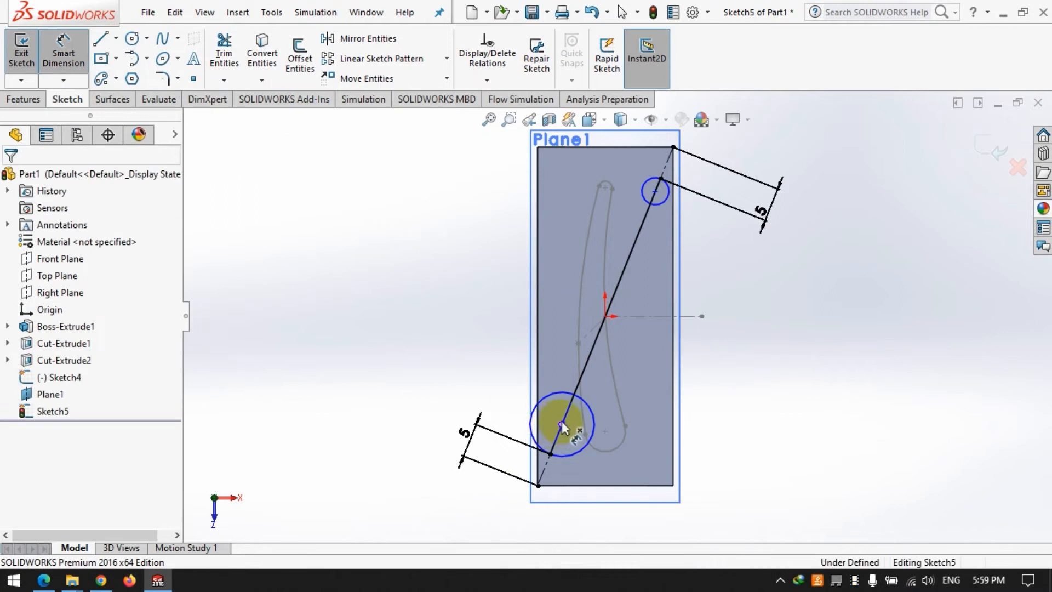
{"action": "left_click", "coordinate": [562, 424]}
{"action": "left_click", "coordinate": [551, 453]}
{"action": "left_click", "coordinate": [441, 382]}
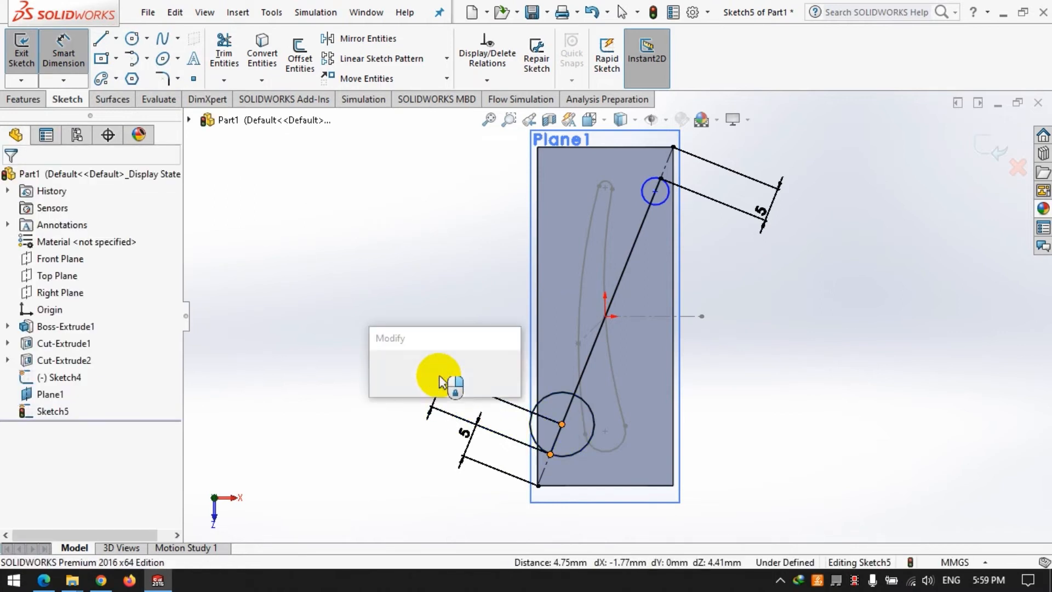
{"action": "key", "text": "Return"}
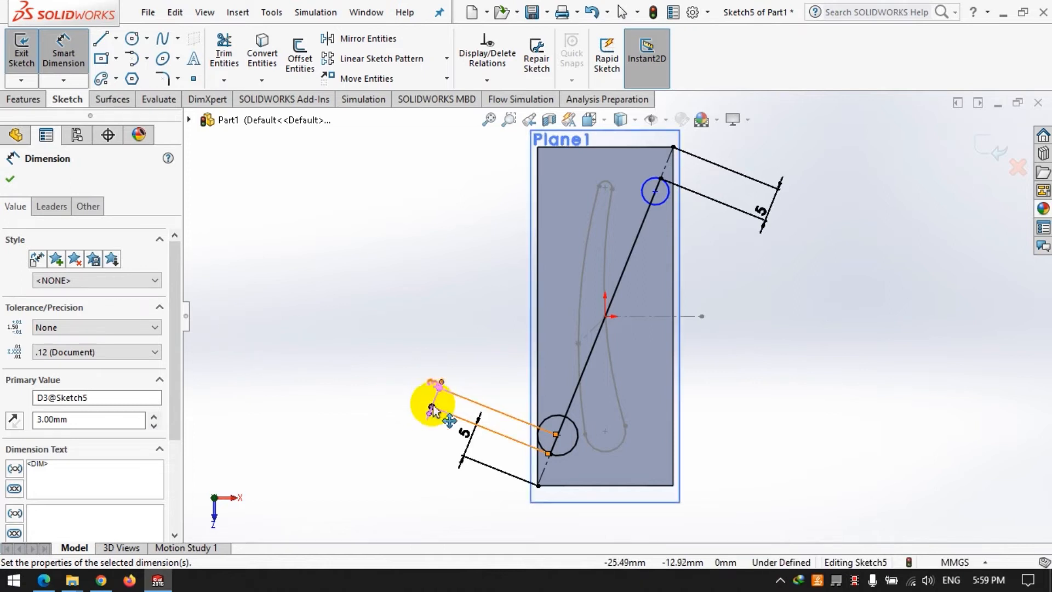
Dimension the upper circle's center 1 mm from the diagonal line's upper end.
{"action": "left_click", "coordinate": [361, 404]}
{"action": "left_click", "coordinate": [656, 191]}
{"action": "left_click", "coordinate": [661, 179]}
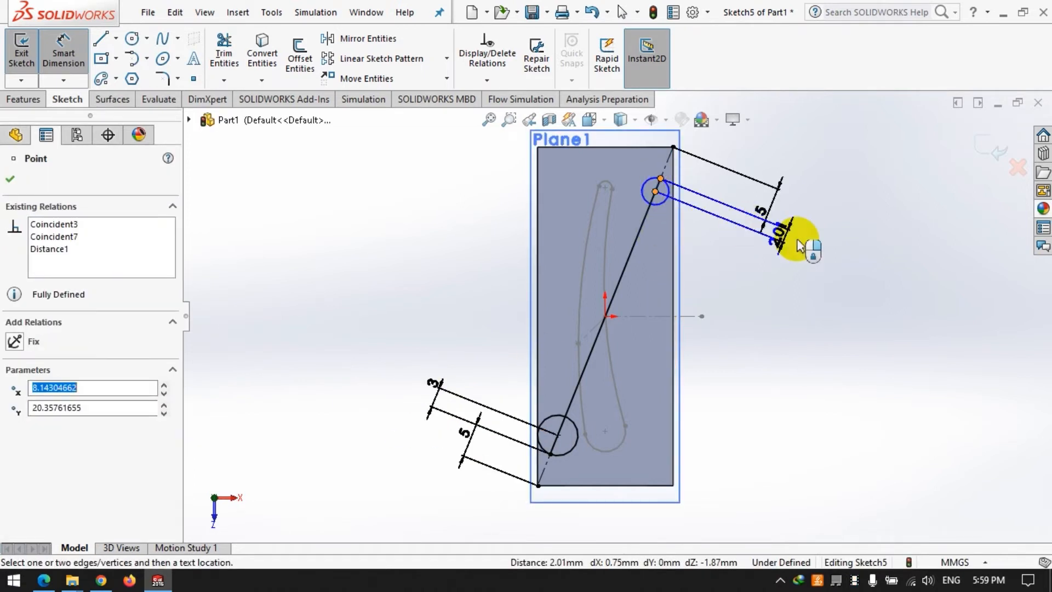
{"action": "left_click", "coordinate": [811, 248]}
{"action": "type", "text": "1"}
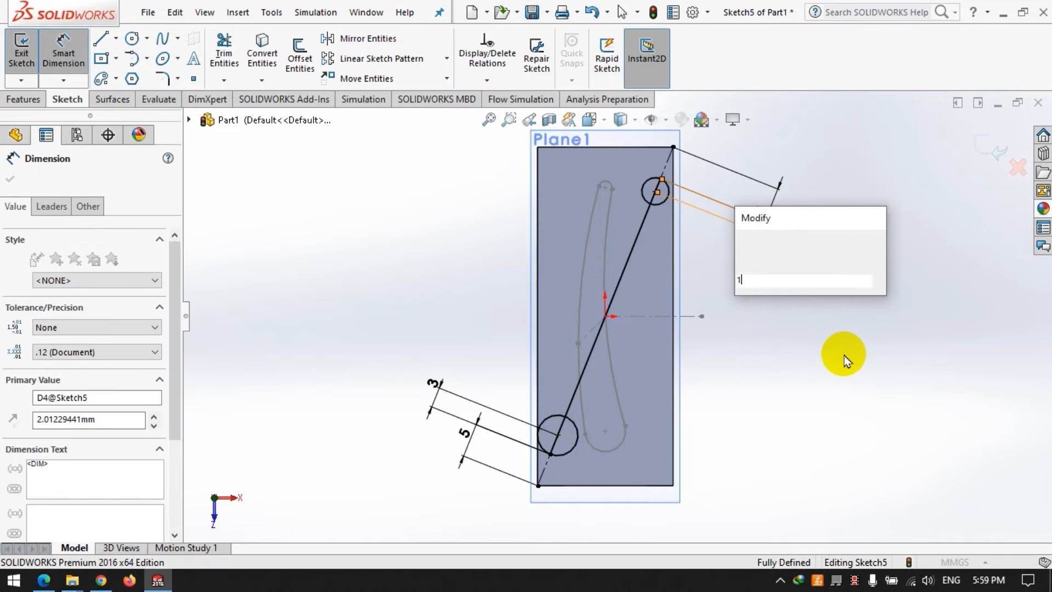
{"action": "key", "text": "Return"}
Set the distance between the diagonal line's lower end and the block's lower-left corner to 7 mm.
{"action": "left_click", "coordinate": [479, 306]}
{"action": "left_click", "coordinate": [64, 50]}
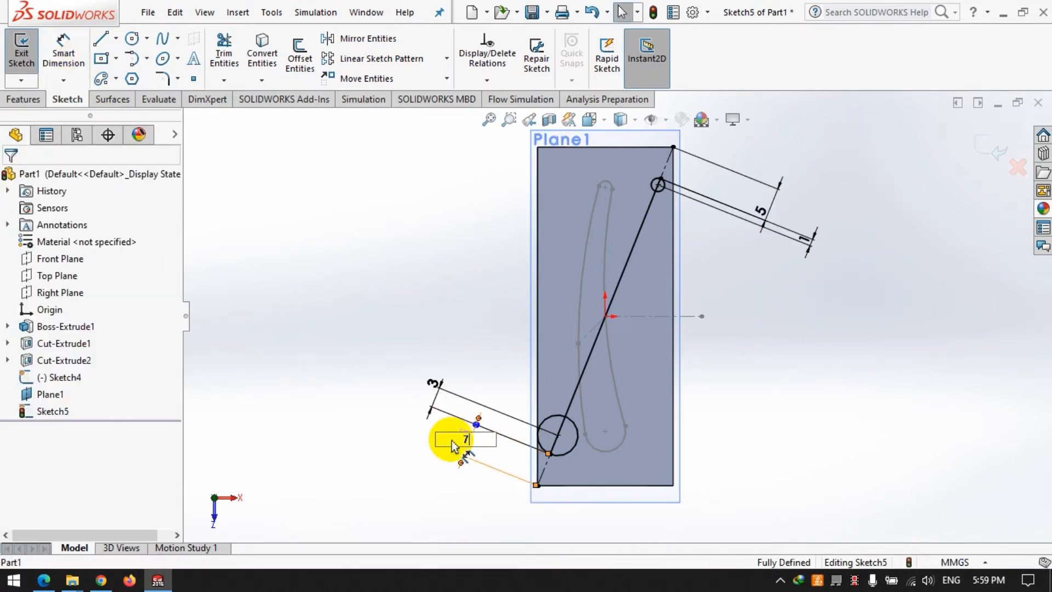
{"action": "key", "text": "Return"}
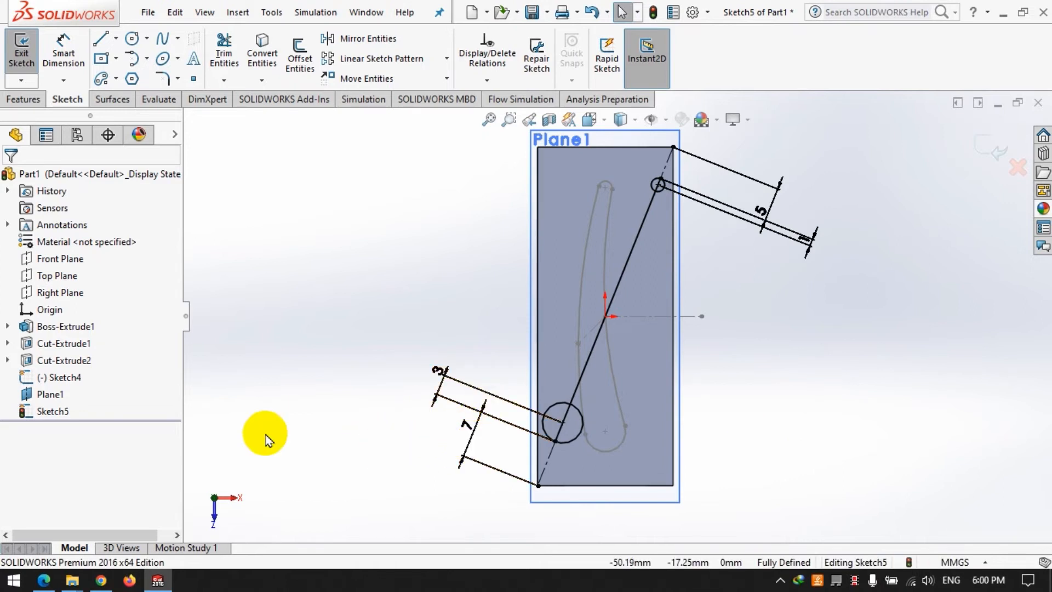
Draw a large circle centered to the right of the block, touching the upper small circle, and make it tangent to the lower one.
{"action": "left_click", "coordinate": [132, 38]}
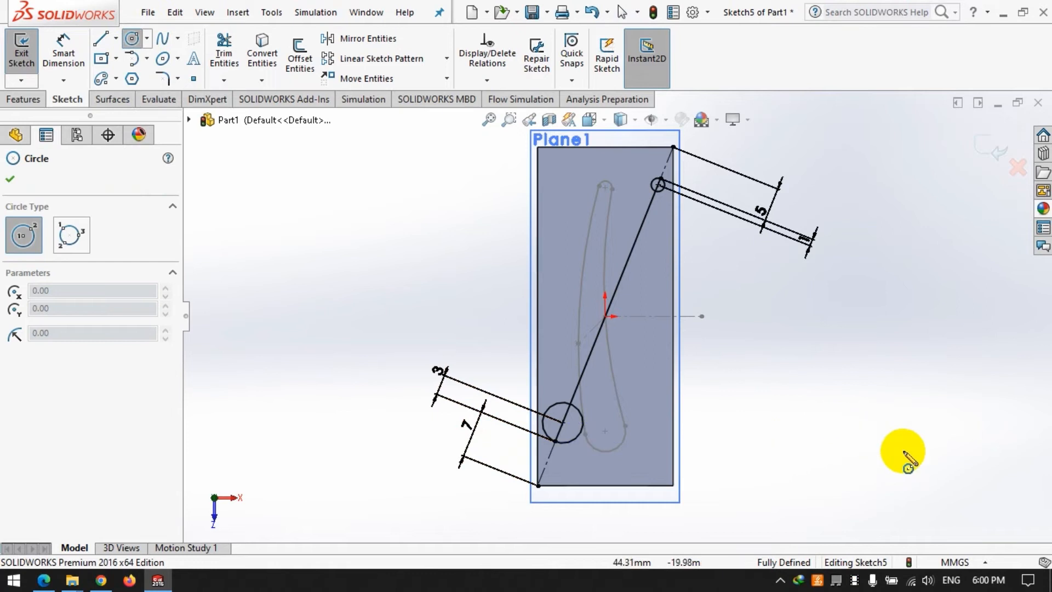
{"action": "left_click", "coordinate": [931, 463]}
{"action": "left_click", "coordinate": [653, 176]}
{"action": "left_click", "coordinate": [487, 80]}
{"action": "left_click", "coordinate": [485, 118]}
{"action": "left_click", "coordinate": [552, 438]}
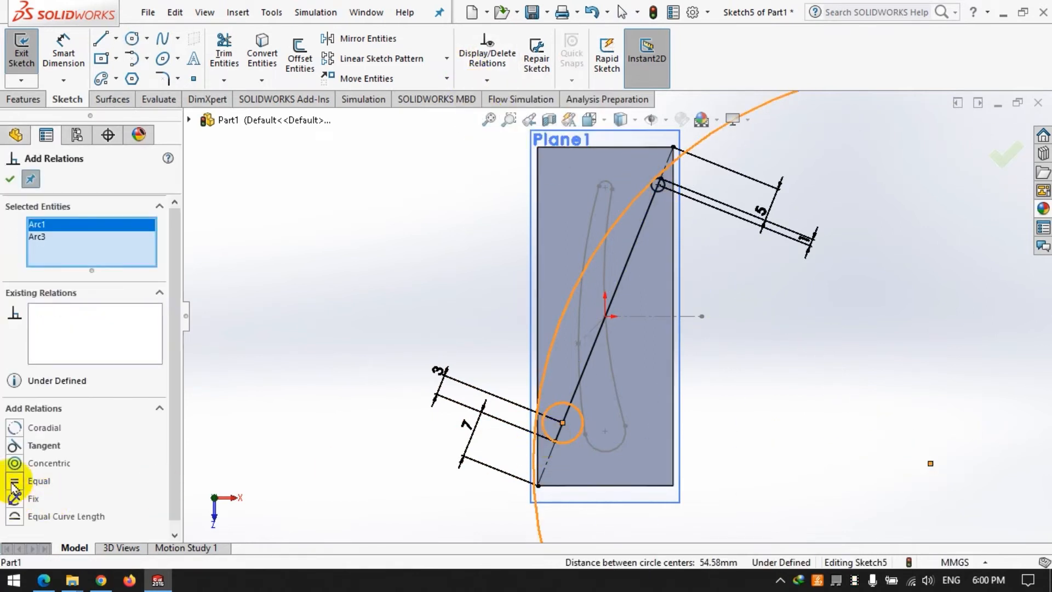
Draw a second large circle, about 38.7 mm in radius, touching the lower small circle's right side, and make it tangent to the upper one.
{"action": "left_click", "coordinate": [131, 38]}
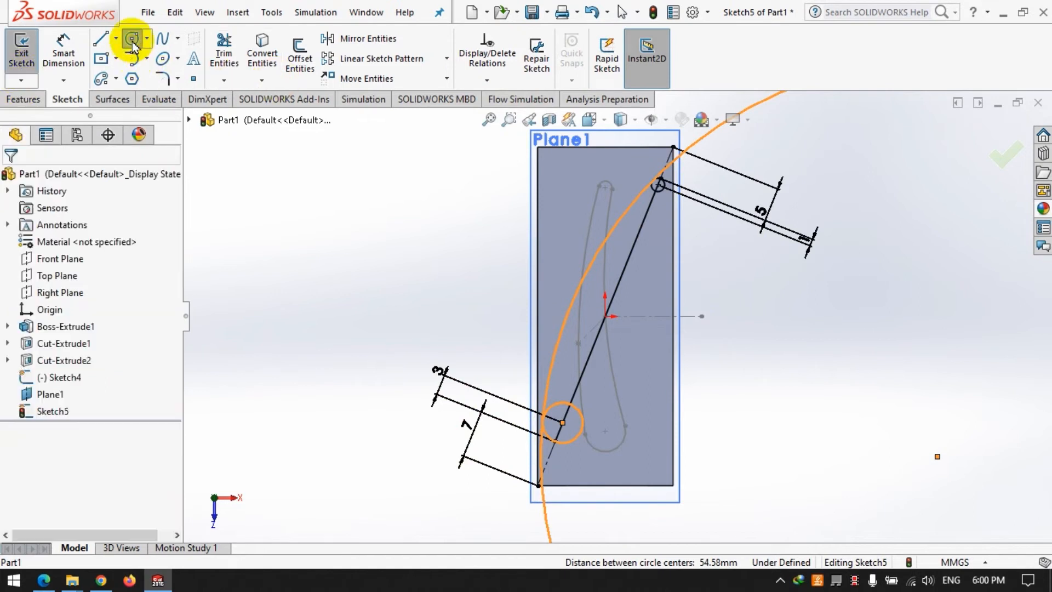
{"action": "left_click", "coordinate": [845, 422]}
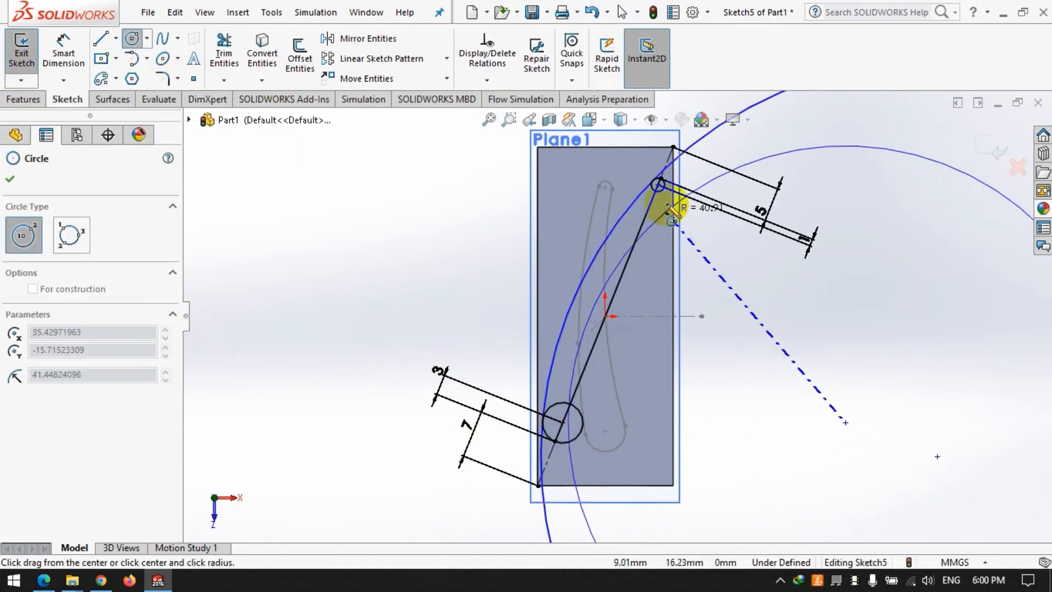
{"action": "left_click", "coordinate": [583, 423]}
{"action": "left_click", "coordinate": [486, 80]}
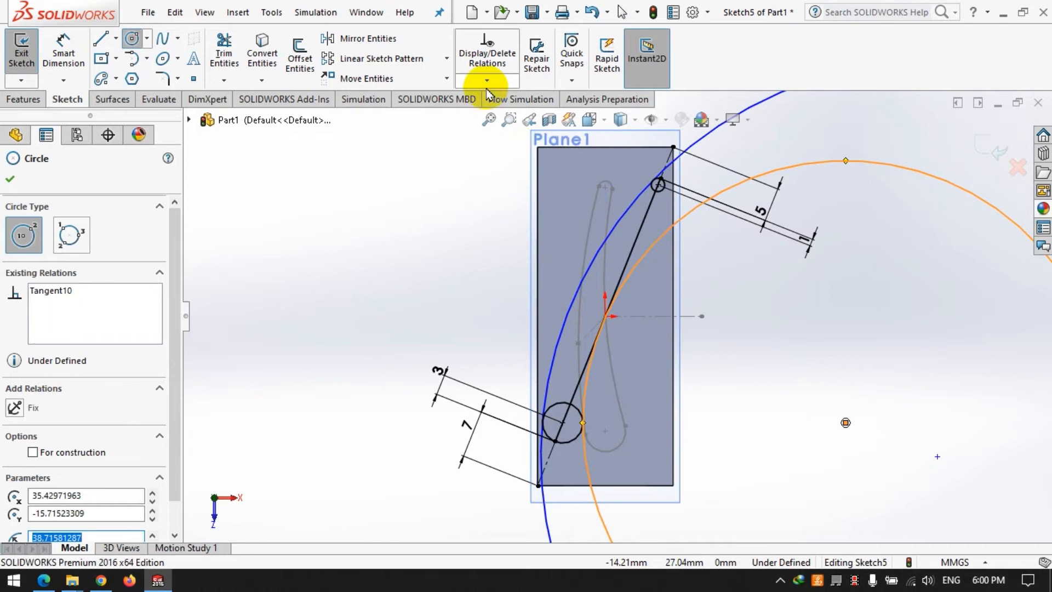
{"action": "left_click", "coordinate": [490, 117]}
{"action": "left_click", "coordinate": [665, 187]}
{"action": "left_click", "coordinate": [14, 446]}
{"action": "left_click", "coordinate": [10, 179]}
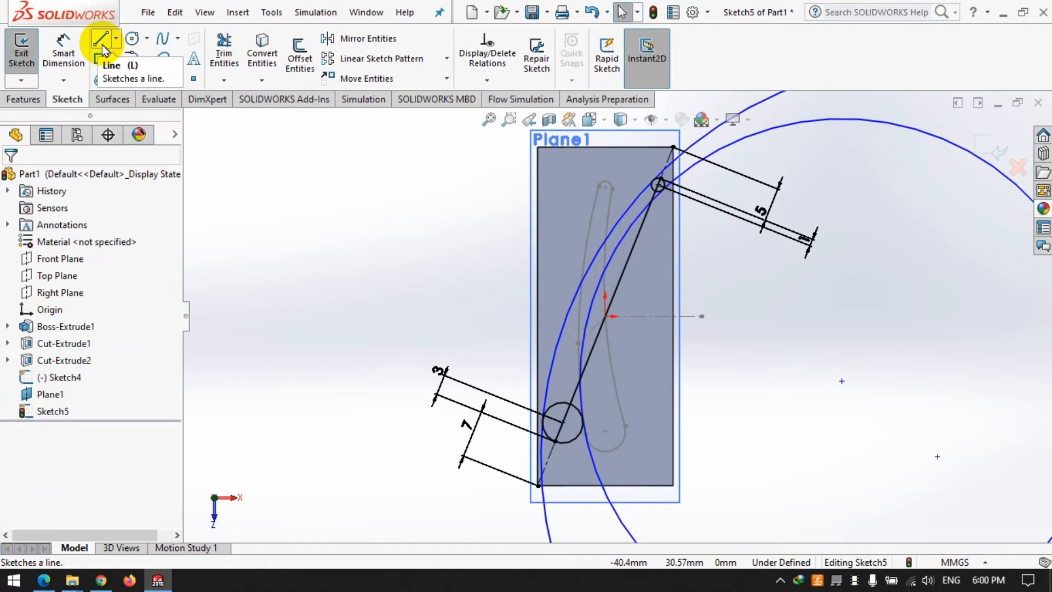
Place a point on each large circle left of the origin and connect the two points with a centerline.
{"action": "left_click", "coordinate": [191, 81]}
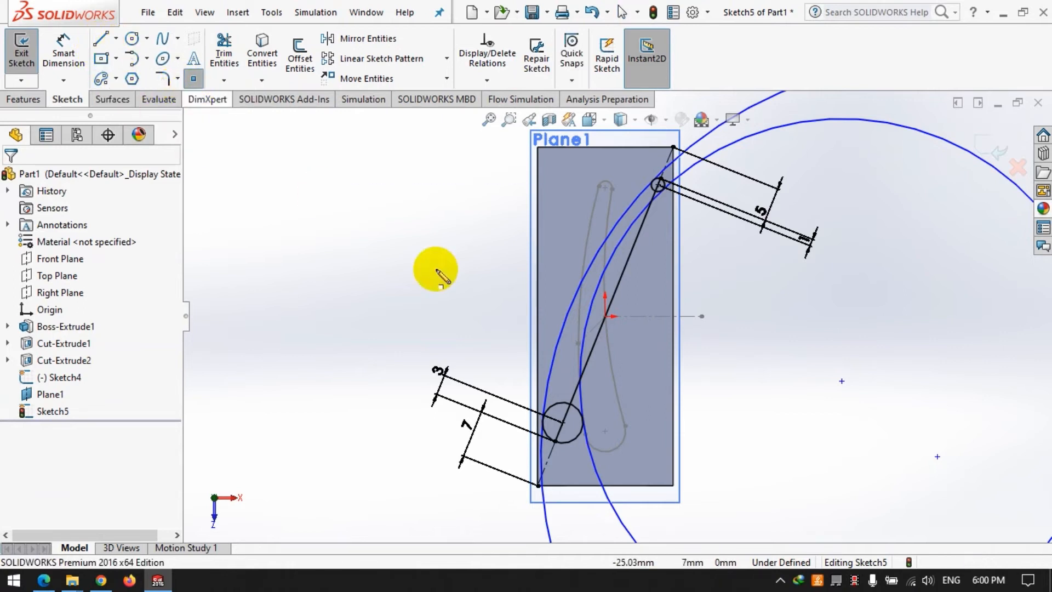
{"action": "left_click", "coordinate": [592, 310]}
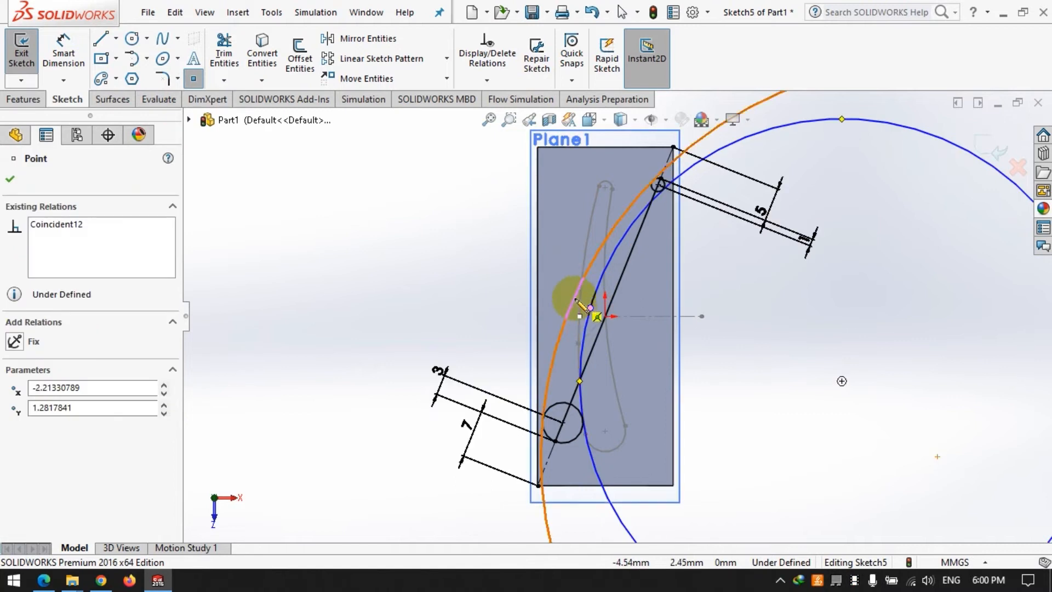
{"action": "left_click", "coordinate": [125, 44]}
{"action": "left_click", "coordinate": [116, 39]}
{"action": "left_click", "coordinate": [113, 76]}
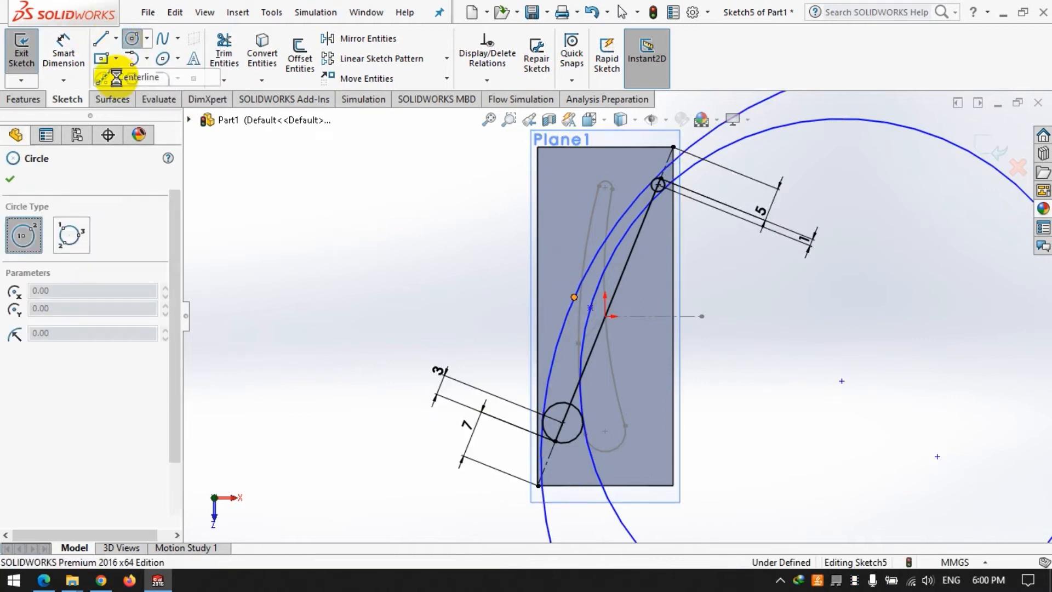
{"action": "left_click", "coordinate": [590, 308]}
{"action": "left_click", "coordinate": [574, 297]}
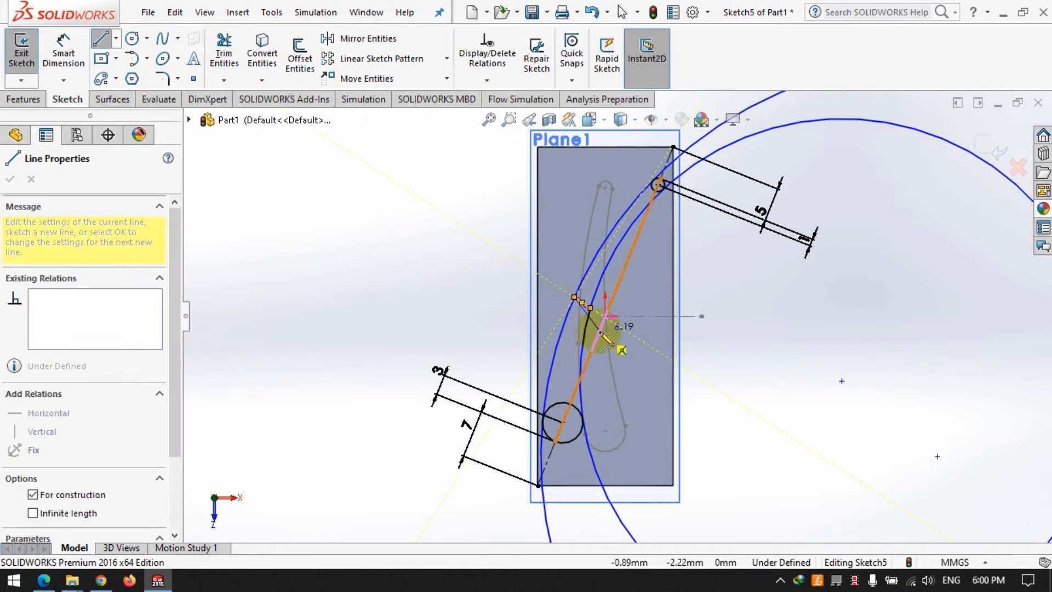
Draw a centerline from the inner circle's point to the origin and a horizontal centerline from the origin to beyond the block's right edge.
{"action": "left_click", "coordinate": [116, 39]}
{"action": "left_click", "coordinate": [121, 77]}
{"action": "left_click", "coordinate": [606, 320]}
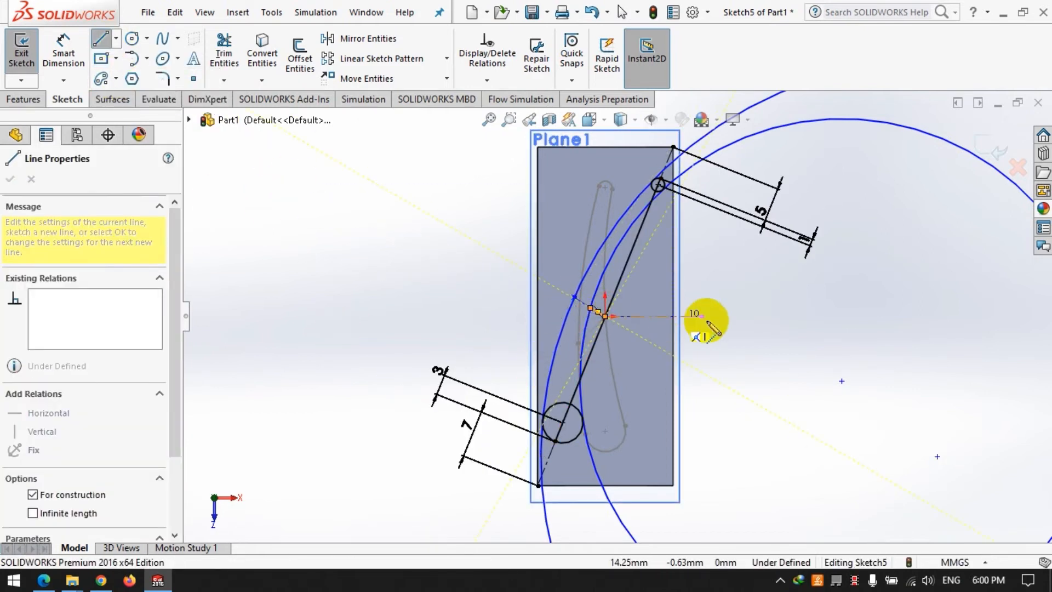
{"action": "left_click", "coordinate": [724, 317]}
{"action": "left_click", "coordinate": [221, 54]}
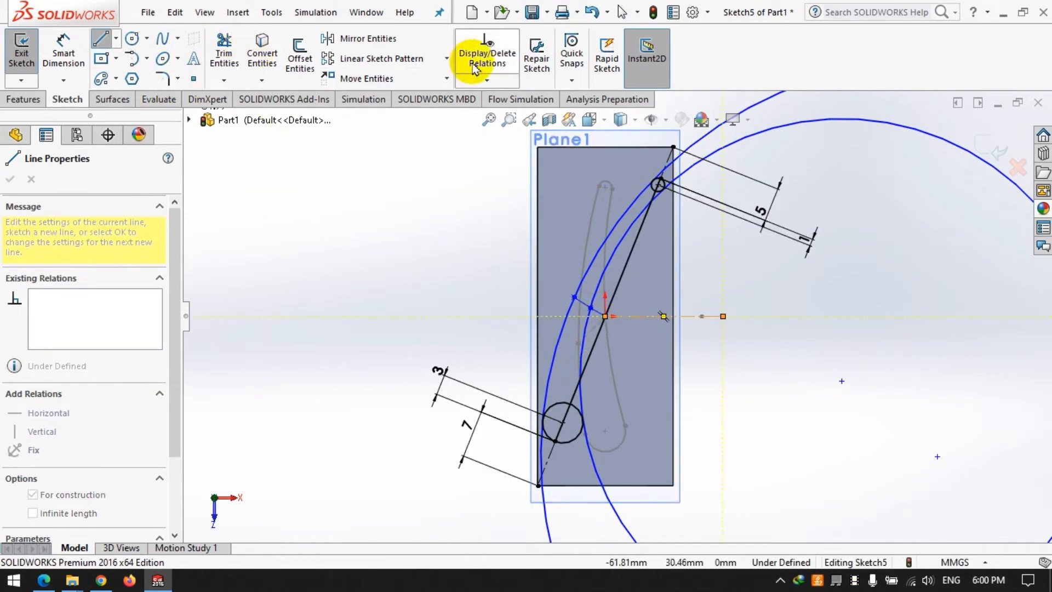
{"action": "scroll", "coordinate": [636, 318], "scroll_direction": "down", "scroll_amount": 3}
{"action": "left_click", "coordinate": [587, 323]}
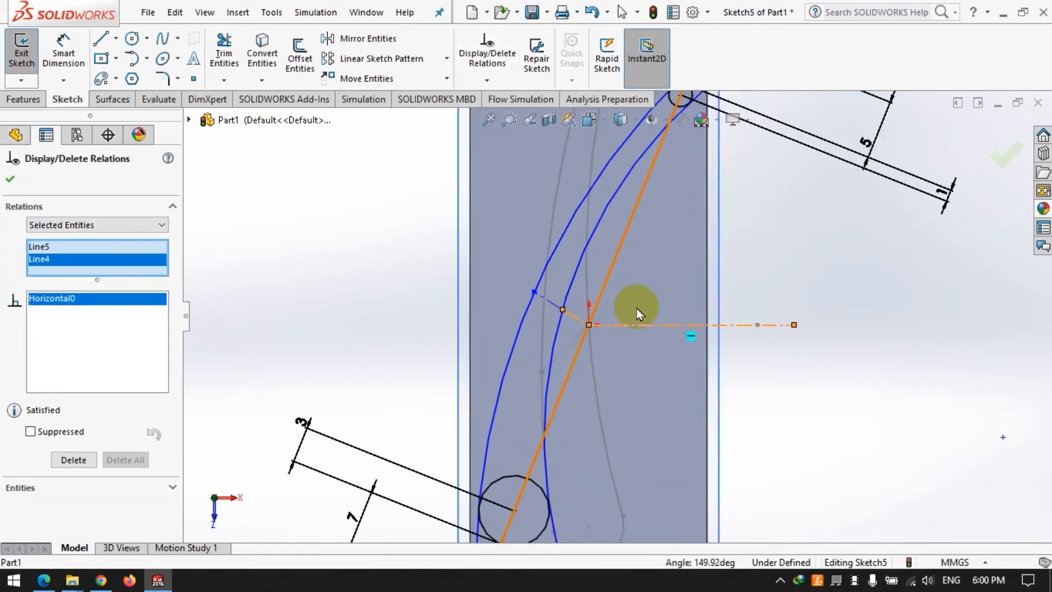
{"action": "left_click", "coordinate": [11, 181]}
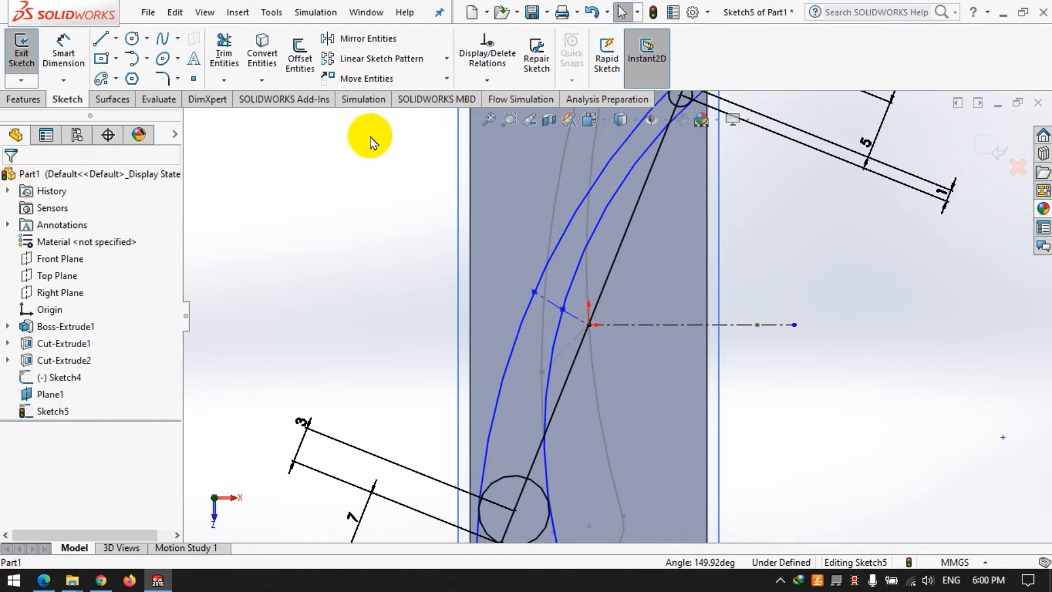
Dimension the angle between the horizontal centerline and the slanted centerline through the origin as 135°.
{"action": "left_click", "coordinate": [628, 325]}
{"action": "left_click", "coordinate": [648, 301]}
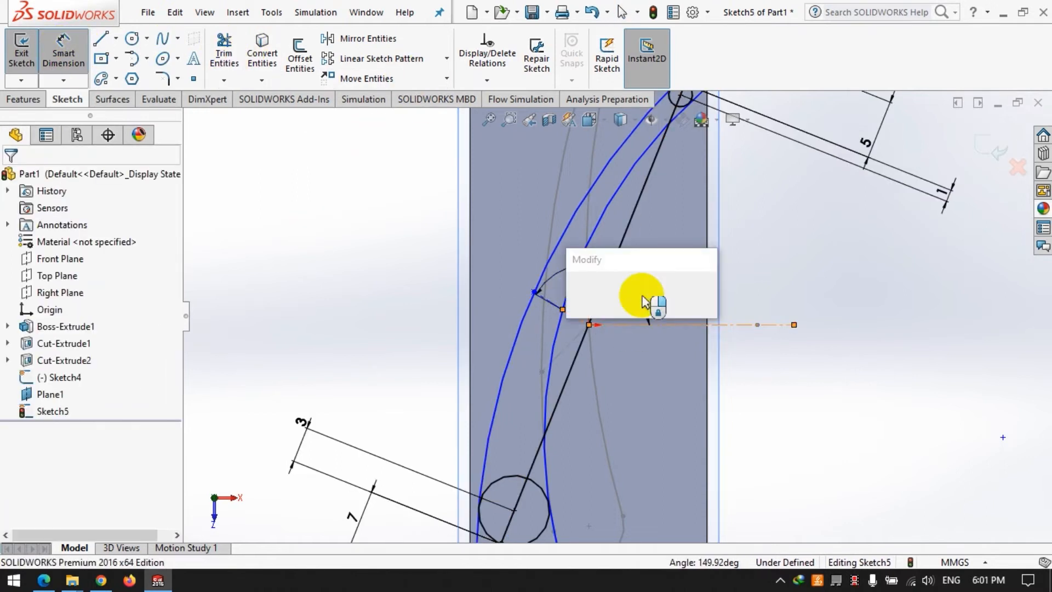
{"action": "type", "text": "135"}
{"action": "key", "text": "Return"}
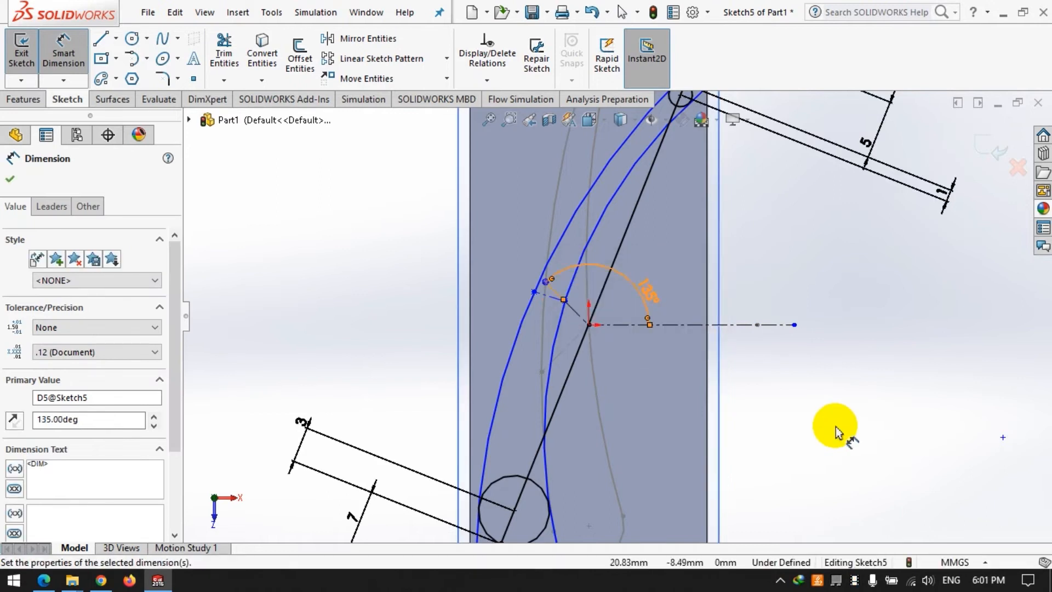
{"action": "left_click", "coordinate": [780, 420]}
Make the centerline between the two large circles collinear with the slanted centerline from the origin.
{"action": "left_click", "coordinate": [488, 81]}
{"action": "left_click", "coordinate": [496, 115]}
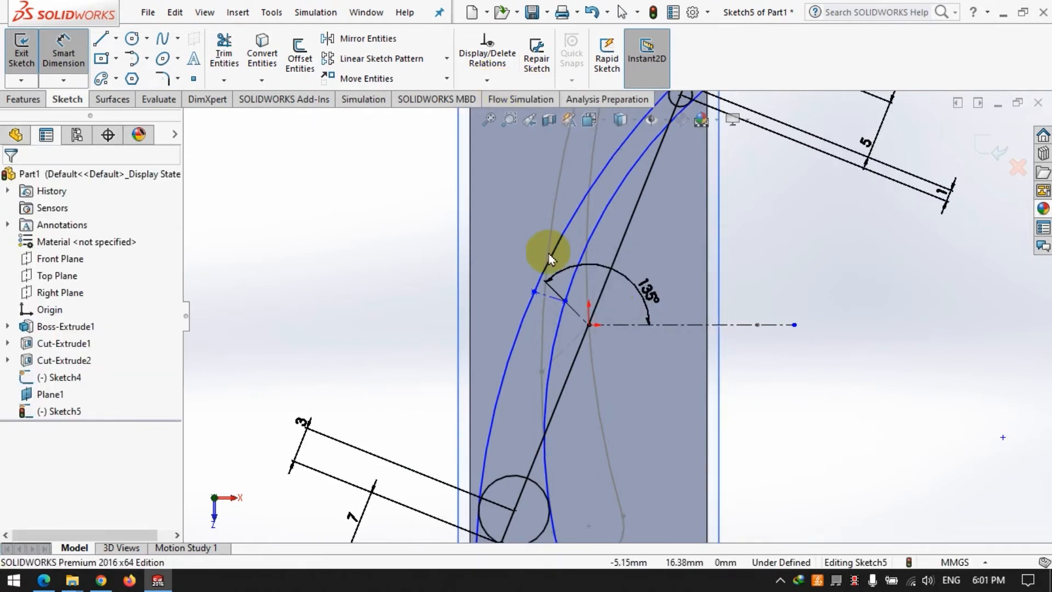
{"action": "left_click", "coordinate": [544, 295]}
{"action": "left_click", "coordinate": [576, 314]}
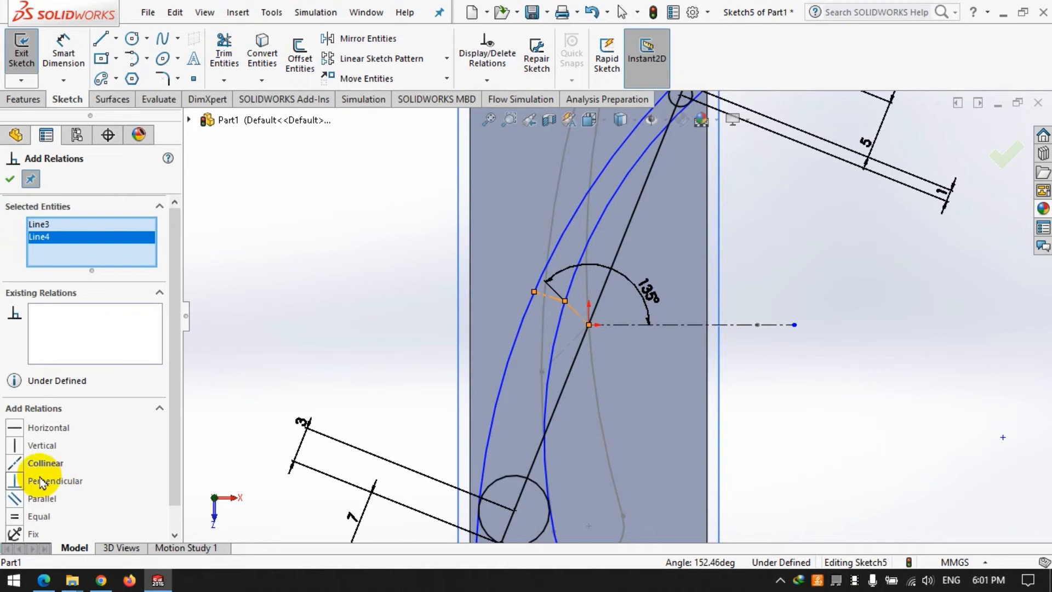
{"action": "left_click", "coordinate": [10, 179]}
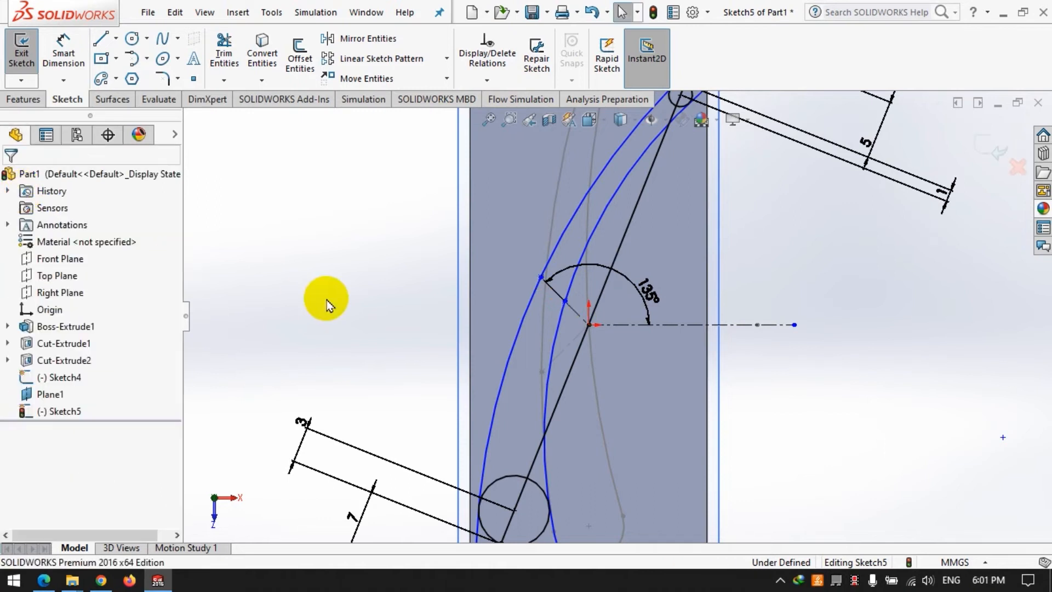
Dimension the centerline segment between the two large circles as 3 mm.
{"action": "left_click", "coordinate": [63, 49]}
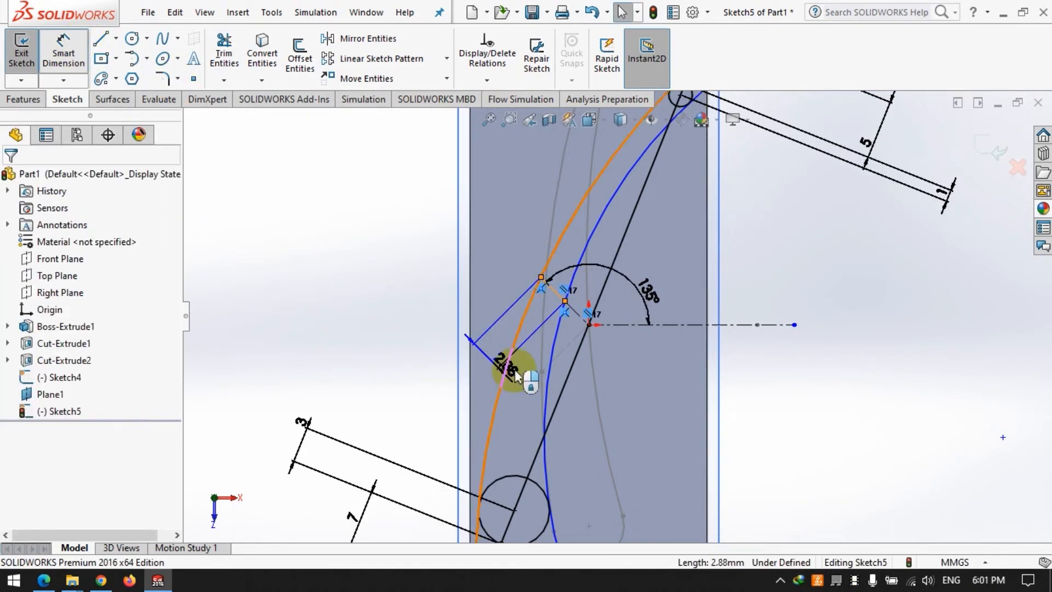
{"action": "left_click", "coordinate": [552, 288]}
{"action": "left_click", "coordinate": [354, 405]}
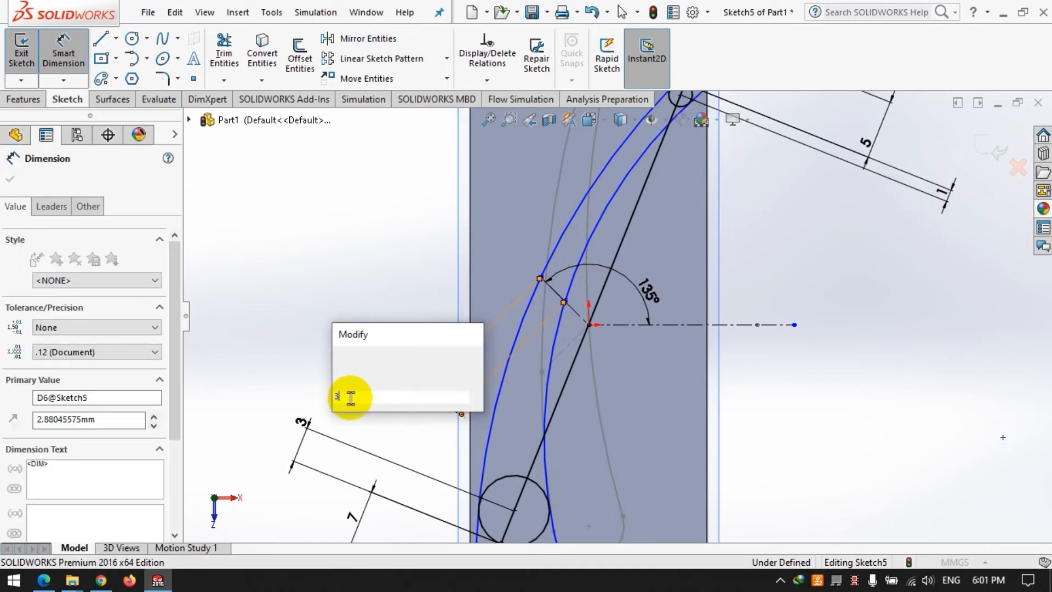
{"action": "type", "text": "3"}
{"action": "key", "text": "Return"}
Dimension the slanted centerline segment between the origin and the inner large circle as 3 mm.
{"action": "scroll", "coordinate": [587, 302], "scroll_direction": "up", "scroll_amount": 4}
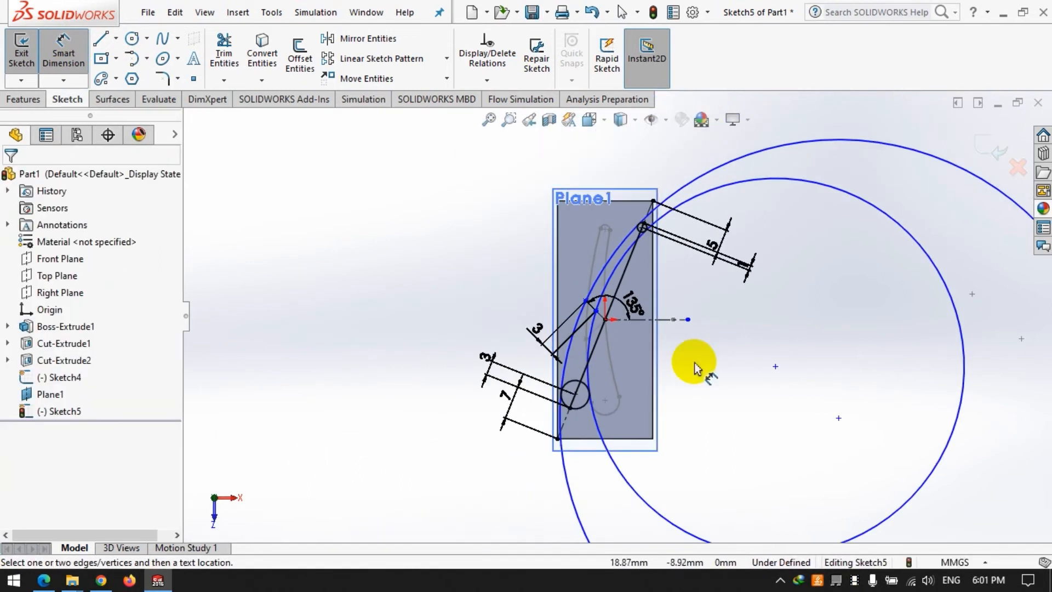
{"action": "left_click", "coordinate": [504, 358]}
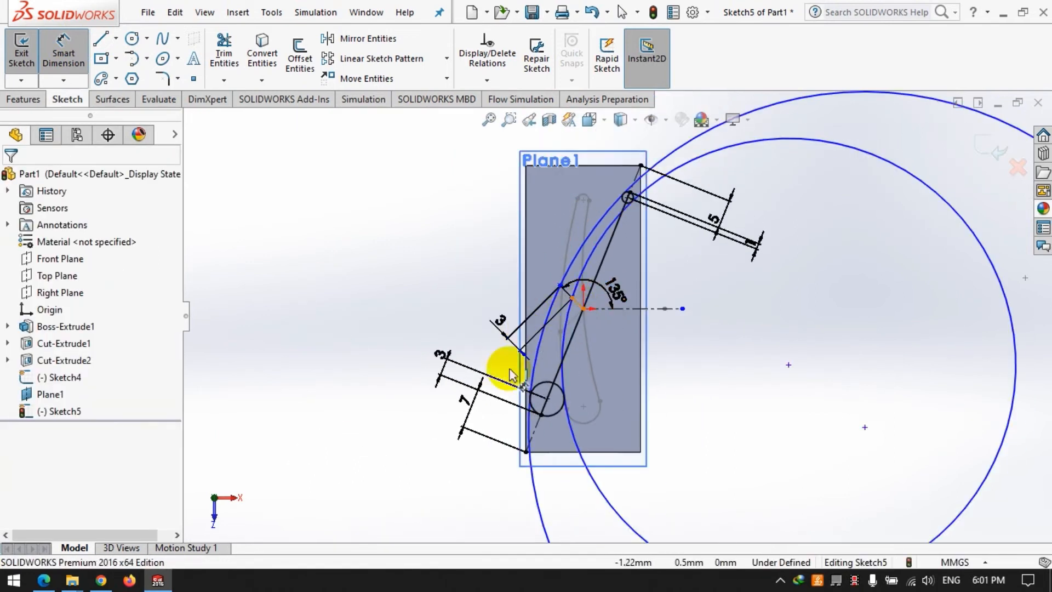
{"action": "left_click", "coordinate": [378, 521]}
{"action": "type", "text": "3"}
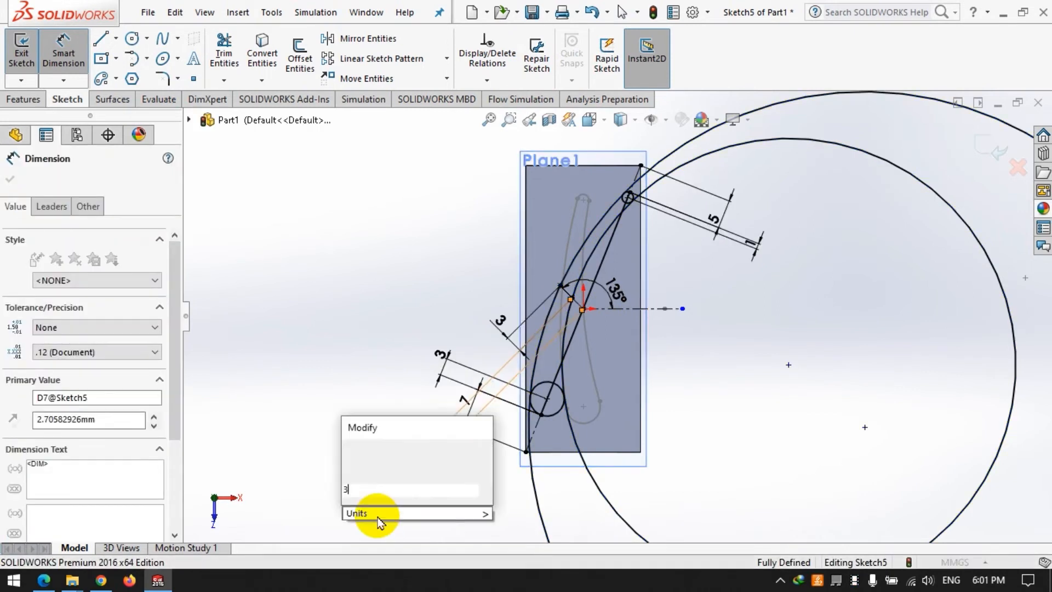
{"action": "key", "text": "Return"}
{"action": "left_click", "coordinate": [358, 350]}
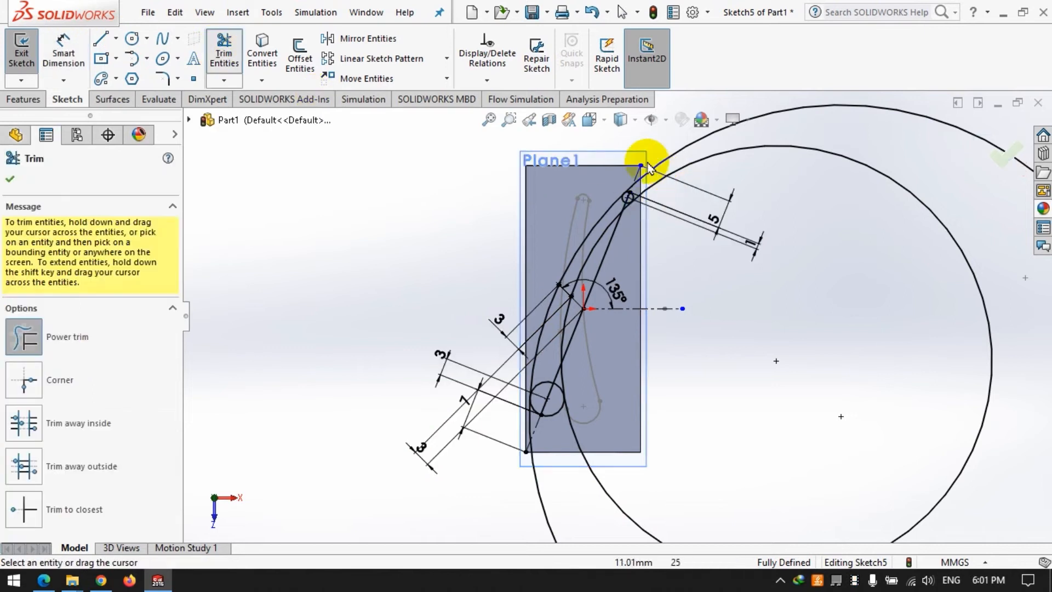
Trim the large circles' outer portions, the diagonal line between the blade's sides and the small upper circle's inner part.
{"action": "scroll", "coordinate": [606, 313], "scroll_direction": "down", "scroll_amount": 4}
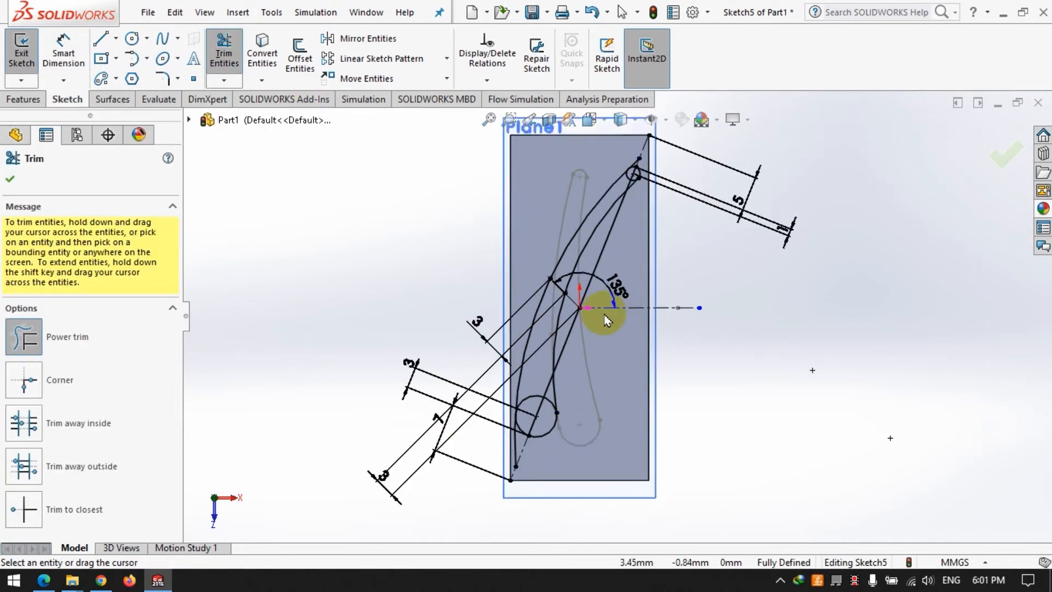
{"action": "mouse_move", "coordinate": [619, 233]}
{"action": "left_mouse_down"}
{"action": "mouse_move", "coordinate": [557, 376]}
{"action": "mouse_move", "coordinate": [493, 451]}
{"action": "mouse_move", "coordinate": [512, 463]}
{"action": "mouse_move", "coordinate": [528, 333]}
{"action": "left_mouse_up"}
{"action": "scroll", "coordinate": [528, 333], "scroll_direction": "up", "scroll_amount": 5}
{"action": "scroll", "coordinate": [622, 199], "scroll_direction": "down", "scroll_amount": 8}
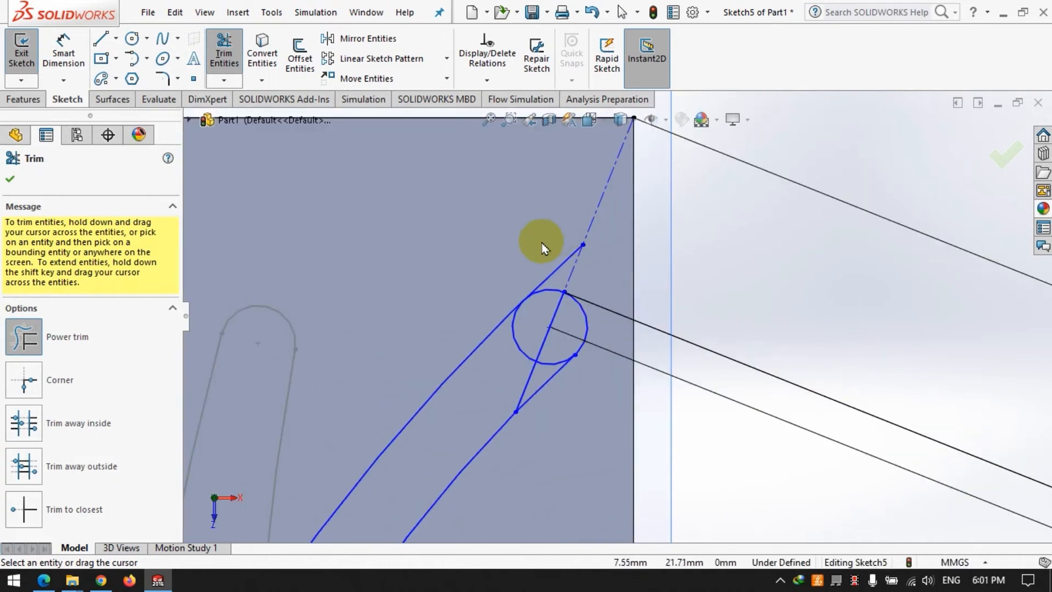
{"action": "mouse_move", "coordinate": [543, 375]}
{"action": "left_mouse_down"}
{"action": "mouse_move", "coordinate": [515, 383]}
{"action": "mouse_move", "coordinate": [556, 349]}
{"action": "mouse_move", "coordinate": [556, 332]}
{"action": "left_mouse_up"}
Trim the excess segments around both blade ends to leave one closed diagonal blade outline, and exit the sketch.
{"action": "scroll", "coordinate": [557, 331], "scroll_direction": "up", "scroll_amount": 7}
{"action": "scroll", "coordinate": [593, 407], "scroll_direction": "down", "scroll_amount": 3}
{"action": "scroll", "coordinate": [595, 413], "scroll_direction": "up", "scroll_amount": 5}
{"action": "scroll", "coordinate": [541, 416], "scroll_direction": "down", "scroll_amount": 6}
{"action": "scroll", "coordinate": [508, 305], "scroll_direction": "up", "scroll_amount": 2}
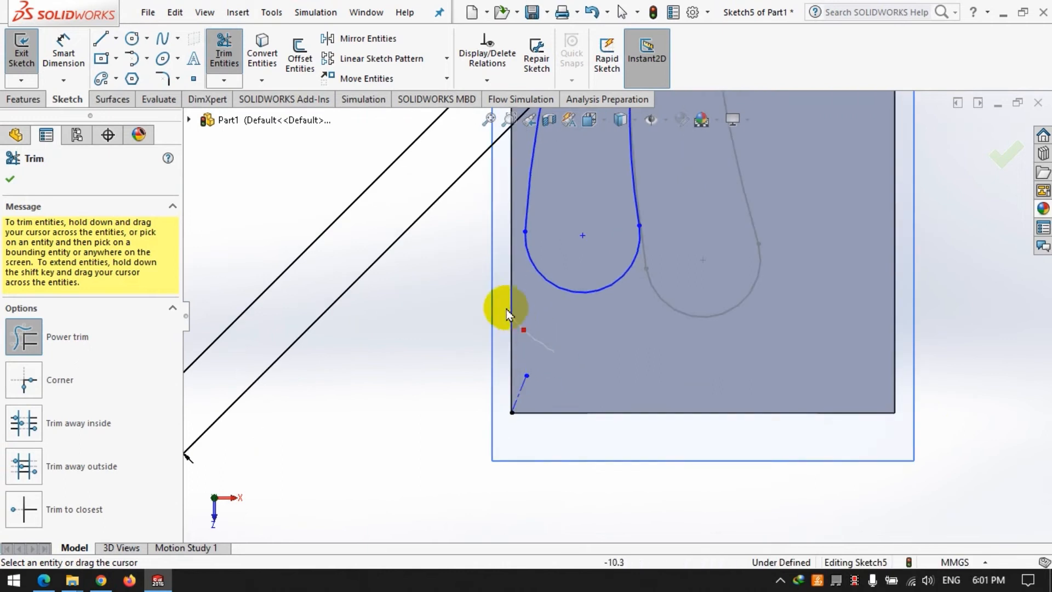
{"action": "scroll", "coordinate": [528, 389], "scroll_direction": "up", "scroll_amount": 6}
{"action": "scroll", "coordinate": [639, 247], "scroll_direction": "down", "scroll_amount": 6}
{"action": "scroll", "coordinate": [535, 298], "scroll_direction": "up", "scroll_amount": 6}
{"action": "scroll", "coordinate": [553, 215], "scroll_direction": "down", "scroll_amount": 2}
{"action": "left_click", "coordinate": [21, 49]}
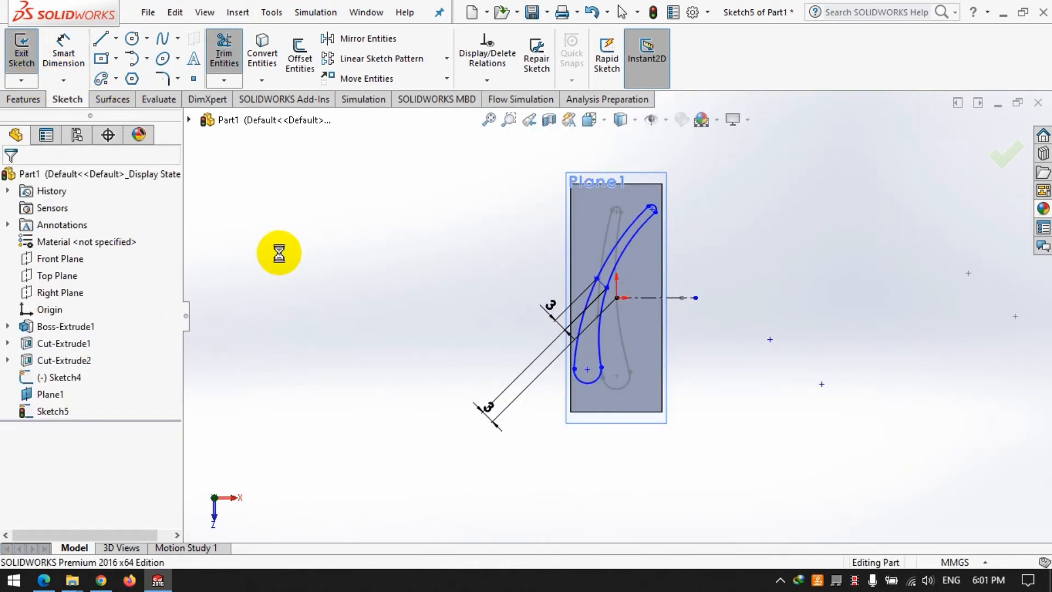
Loft a solid blade between the profile on the stepped block's top face and the diagonal profile on Plane1.
{"action": "left_click", "coordinate": [482, 392]}
{"action": "mouse_move", "coordinate": [488, 406]}
{"action": "middle_mouse_down"}
{"action": "mouse_move", "coordinate": [509, 242]}
{"action": "mouse_move", "coordinate": [462, 199]}
{"action": "mouse_move", "coordinate": [479, 272]}
{"action": "middle_mouse_up"}
{"action": "scroll", "coordinate": [757, 233], "scroll_direction": "down", "scroll_amount": 2}
{"action": "left_click", "coordinate": [35, 103]}
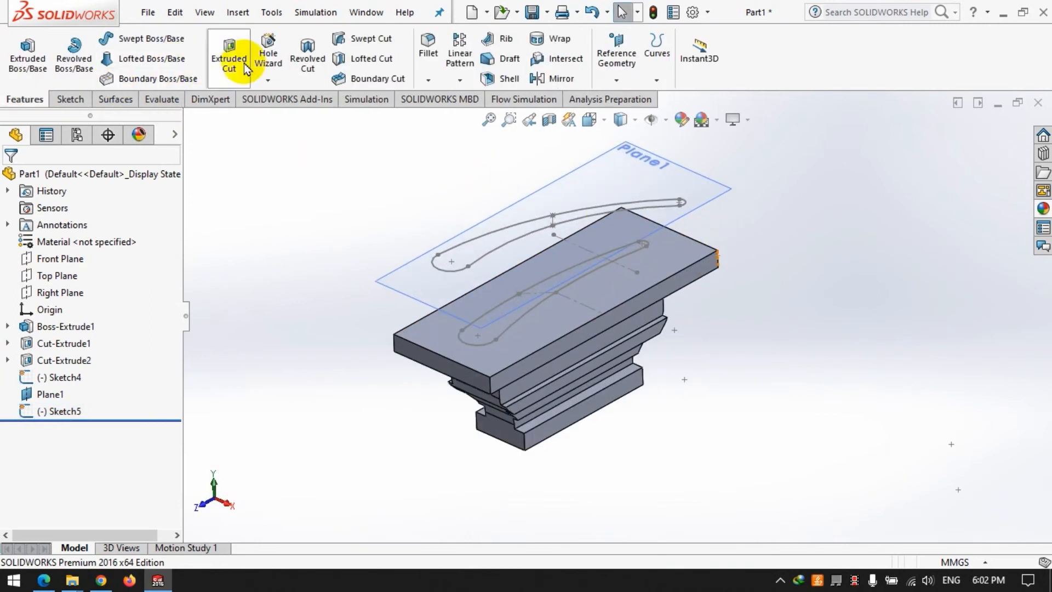
{"action": "left_click", "coordinate": [137, 60]}
{"action": "left_click", "coordinate": [493, 341]}
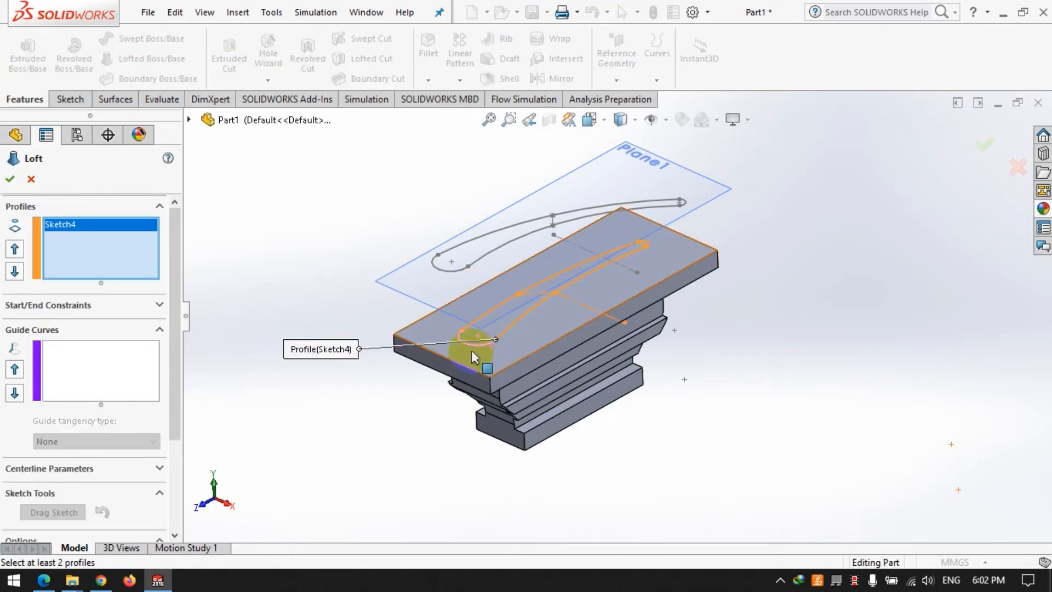
{"action": "left_click", "coordinate": [487, 267]}
{"action": "mouse_move", "coordinate": [520, 301]}
{"action": "middle_mouse_down"}
{"action": "mouse_move", "coordinate": [654, 196]}
{"action": "mouse_move", "coordinate": [669, 235]}
{"action": "mouse_move", "coordinate": [575, 247]}
{"action": "middle_mouse_up"}
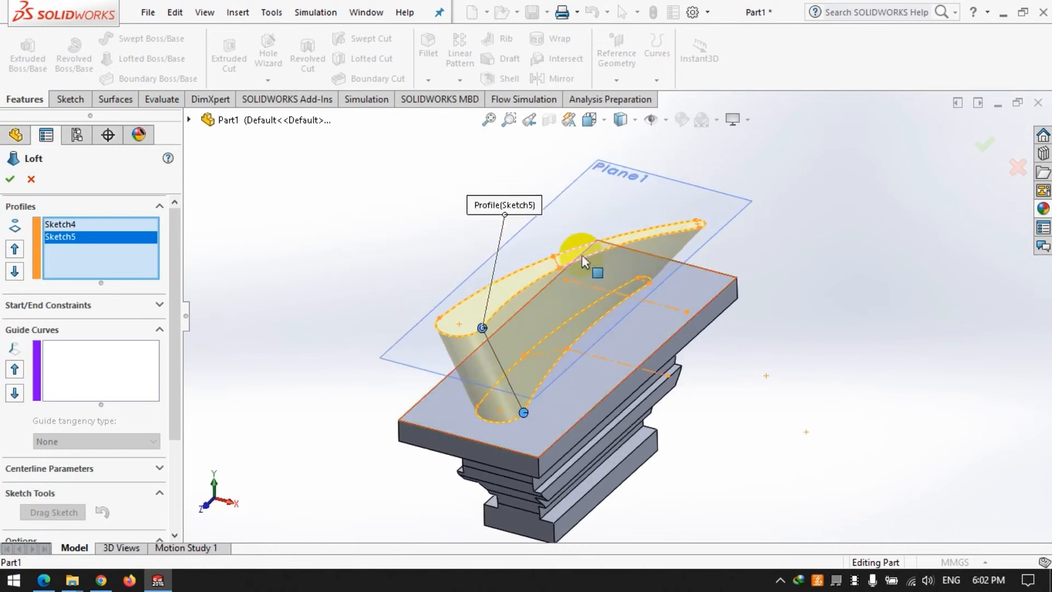
{"action": "left_click", "coordinate": [10, 178]}
{"action": "middle_click_drag", "start_coordinate": [351, 280], "coordinate": [616, 384]}
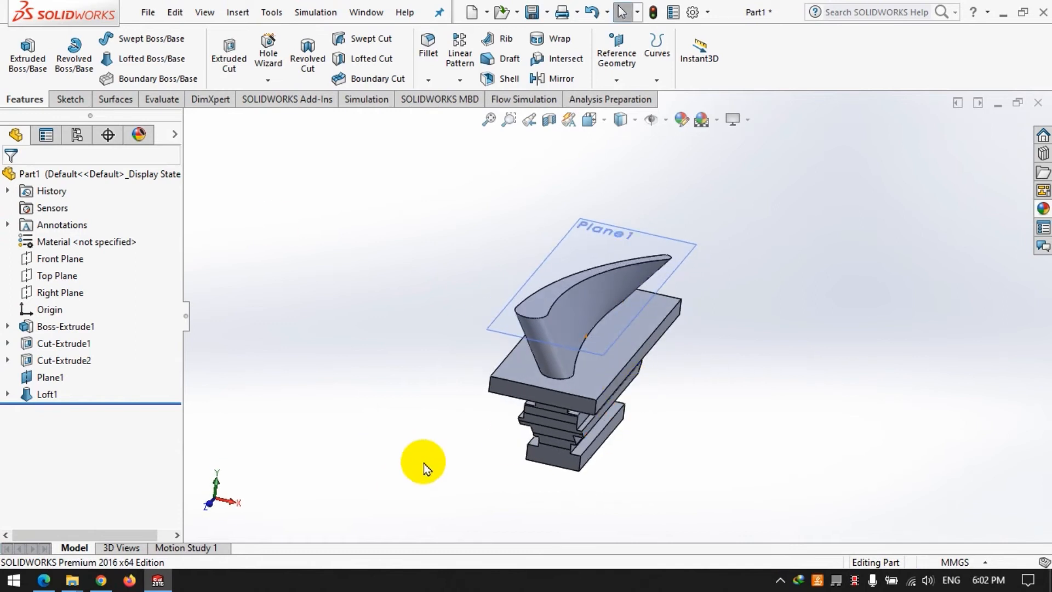
Sketch a center rectangle on Plane1 from the origin to the corner of the block's top face.
{"action": "left_click", "coordinate": [70, 99]}
{"action": "left_click", "coordinate": [22, 55]}
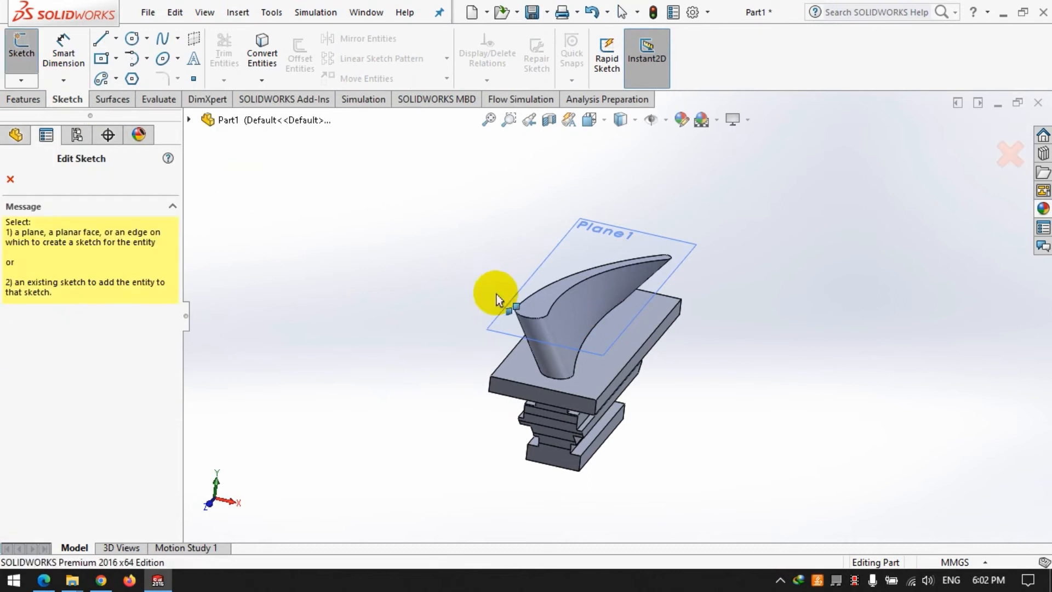
{"action": "left_click", "coordinate": [539, 266]}
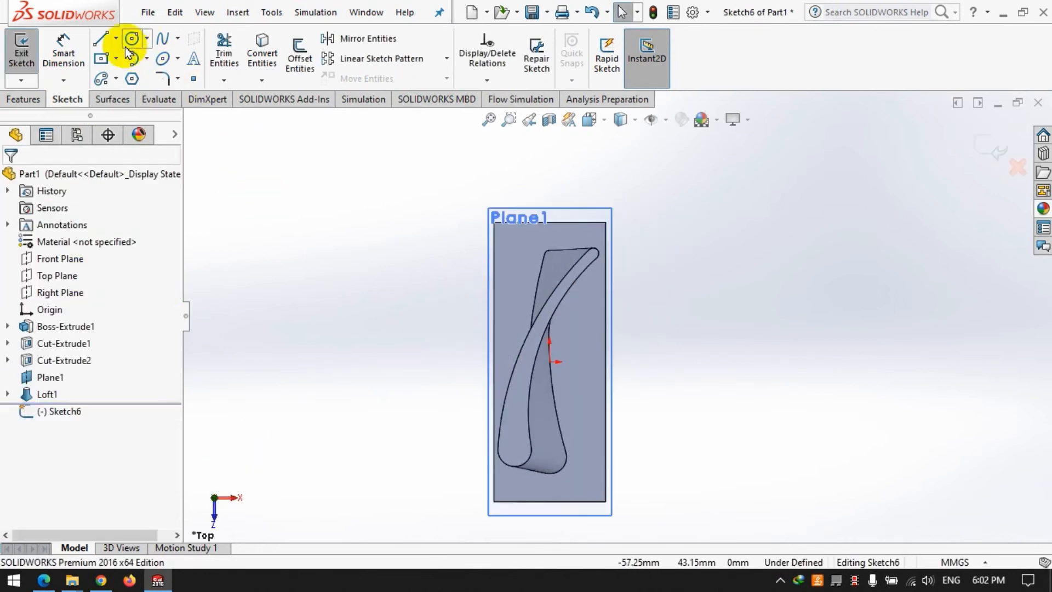
{"action": "left_click", "coordinate": [100, 58]}
{"action": "left_click", "coordinate": [549, 362]}
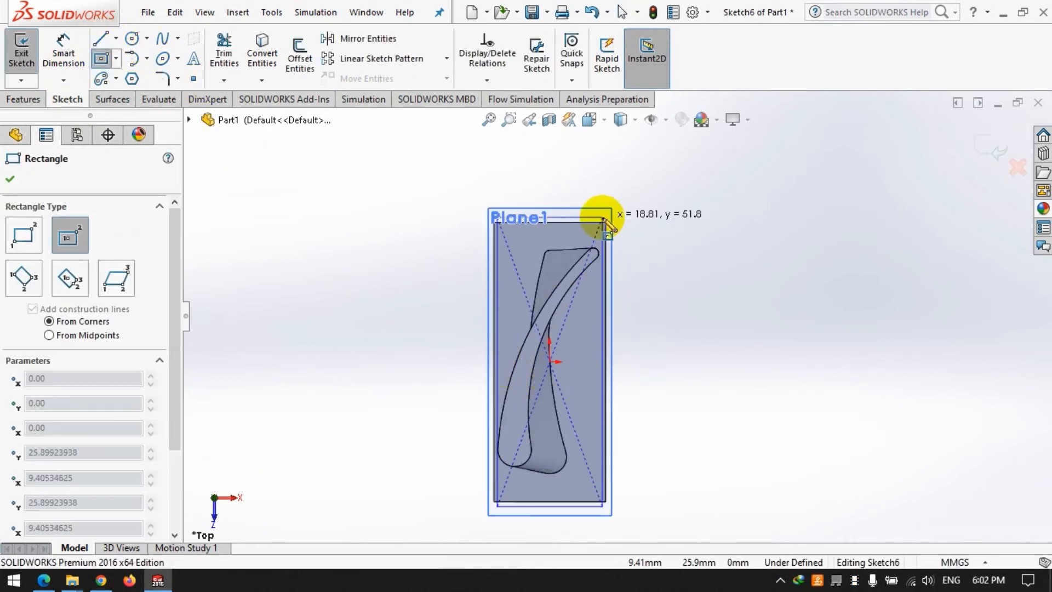
{"action": "left_click", "coordinate": [605, 222]}
Extrude the rectangle away from the blade into a merged block about 8 mm thick.
{"action": "left_click", "coordinate": [38, 100]}
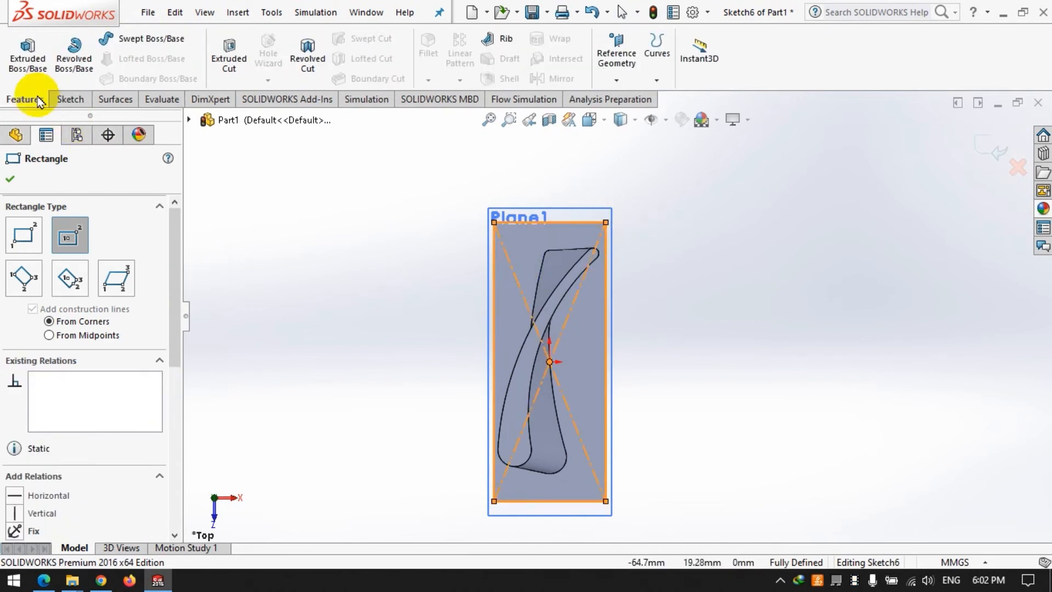
{"action": "left_click", "coordinate": [28, 61]}
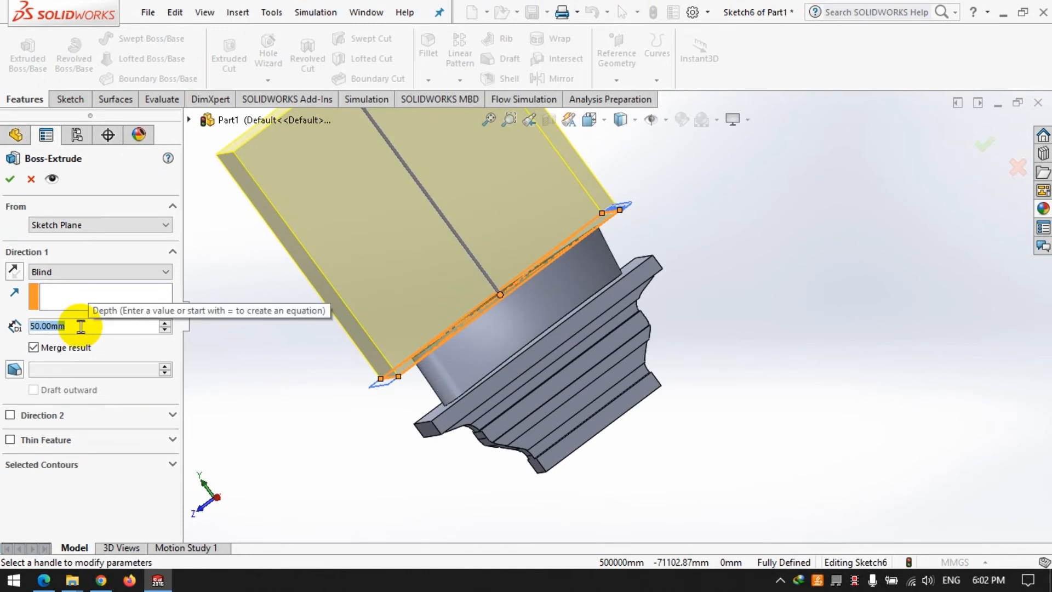
{"action": "type", "text": "15"}
{"action": "key", "text": "Return"}
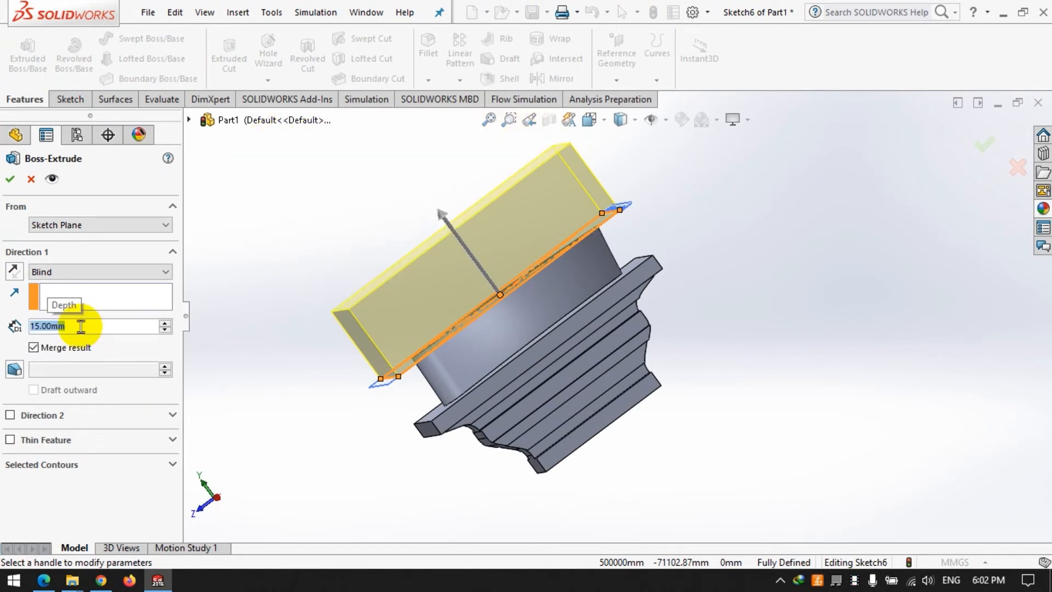
{"action": "key", "text": "Return"}
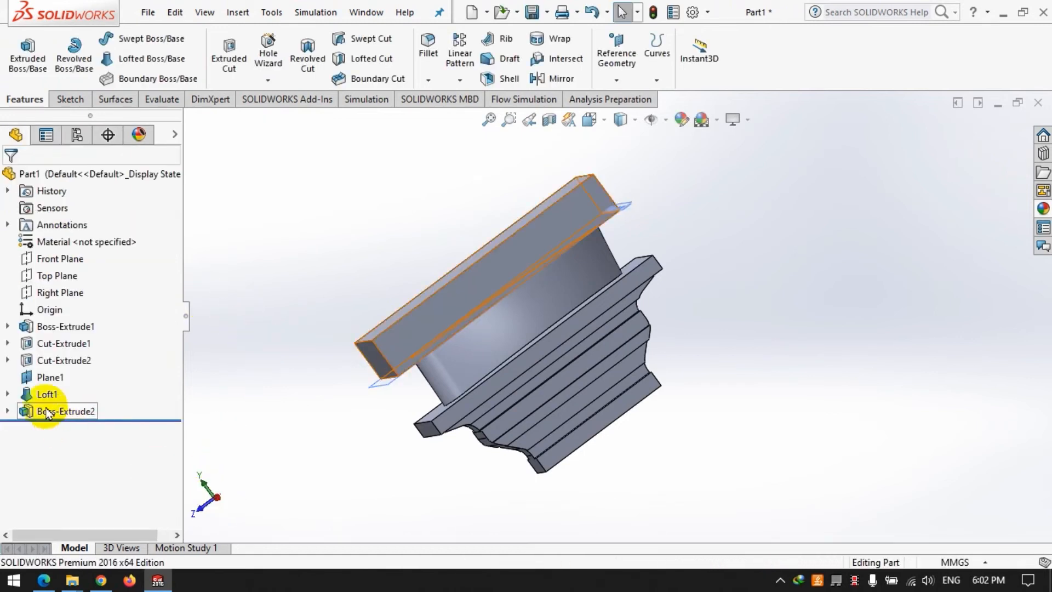
On the upper block's long side face, sketch an open stepped profile with one raised tooth, from the block's end to its middle.
{"action": "left_click", "coordinate": [70, 99]}
{"action": "left_click", "coordinate": [22, 55]}
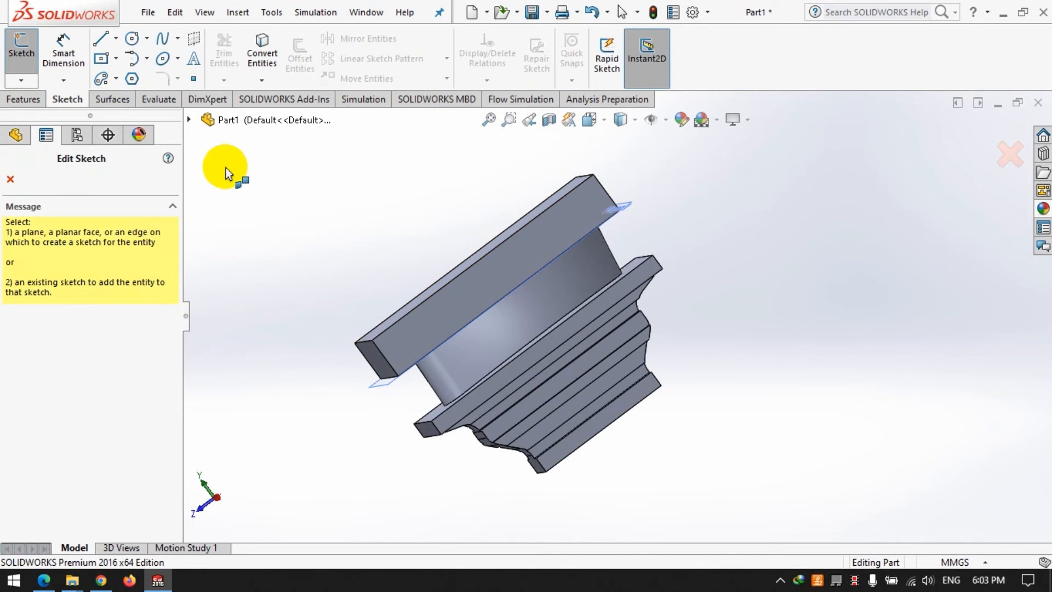
{"action": "left_click", "coordinate": [428, 329]}
{"action": "right_click", "coordinate": [68, 438]}
{"action": "left_click", "coordinate": [96, 321]}
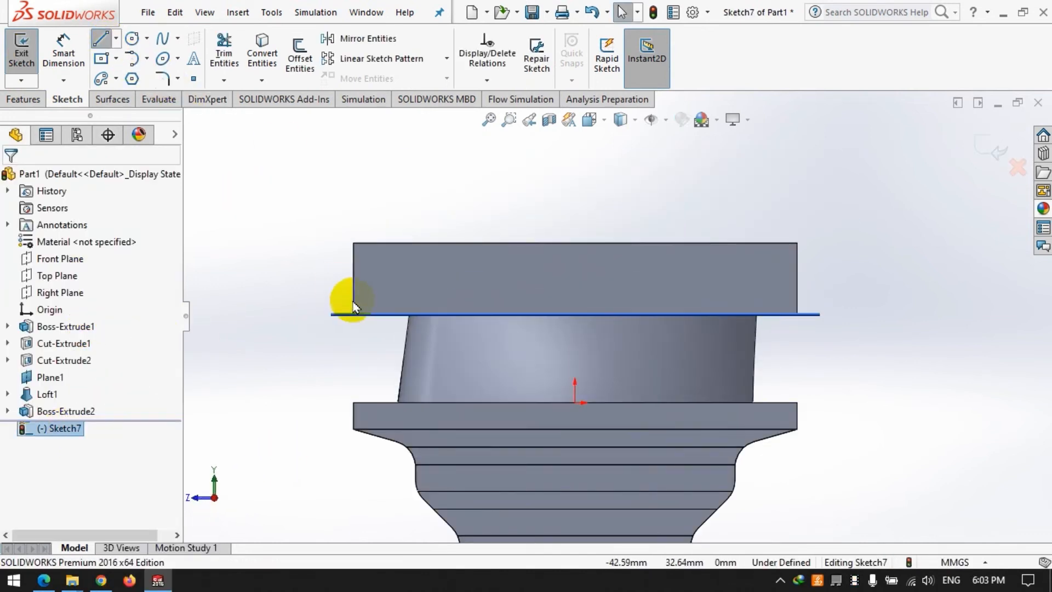
{"action": "left_click_drag", "start_coordinate": [354, 294], "coordinate": [432, 295]}
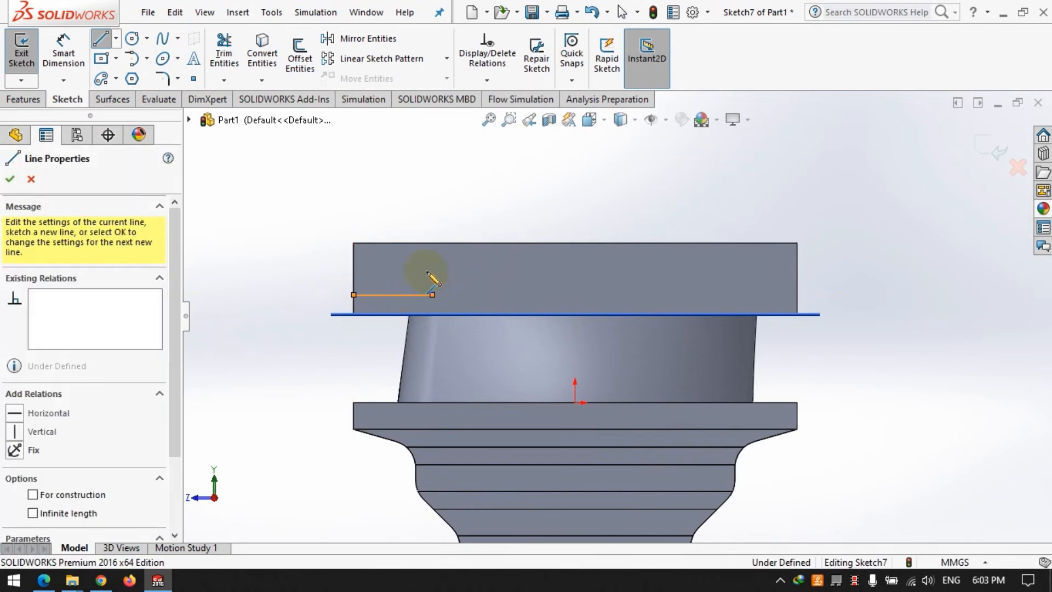
{"action": "left_click", "coordinate": [432, 243]}
{"action": "left_click", "coordinate": [461, 243]}
{"action": "left_click", "coordinate": [462, 279]}
{"action": "left_click", "coordinate": [489, 279]}
{"action": "left_click", "coordinate": [488, 294]}
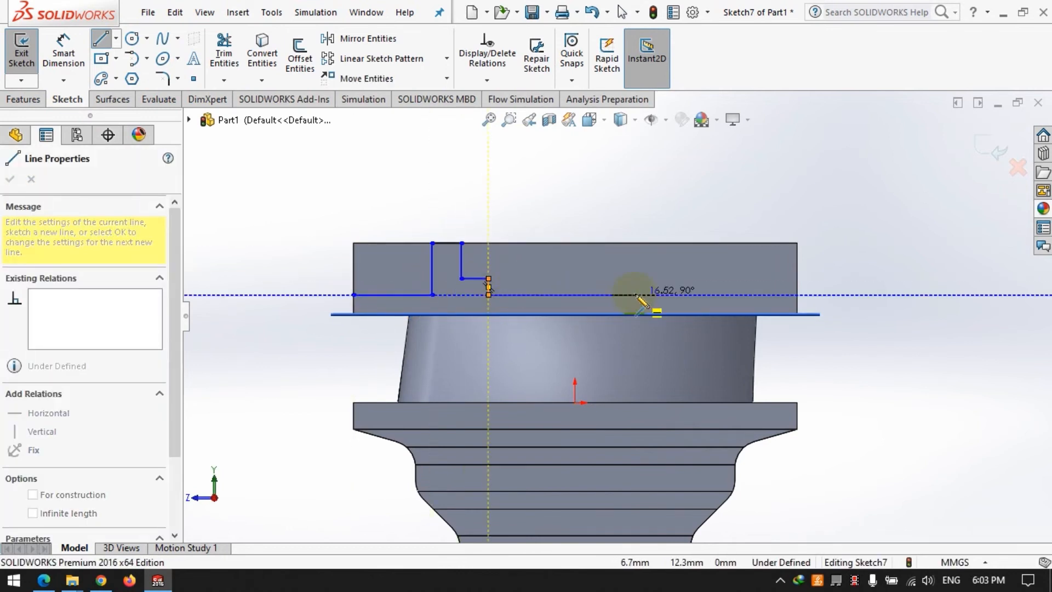
{"action": "left_click", "coordinate": [575, 295]}
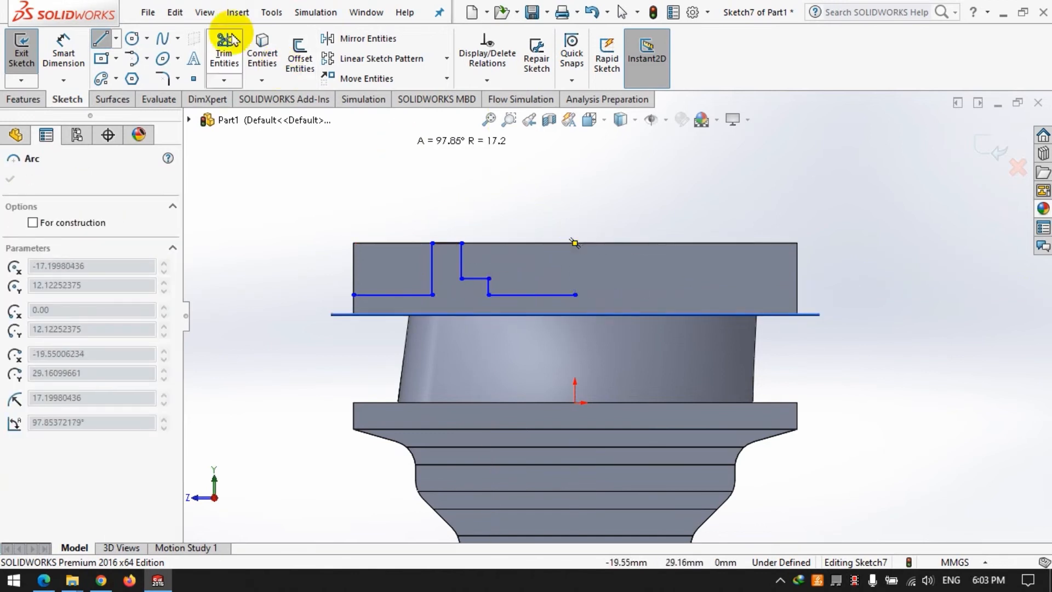
Draw a vertical centerline from the stepped profile's inner end to above the block's top edge.
{"action": "left_click", "coordinate": [116, 38]}
{"action": "left_click", "coordinate": [105, 69]}
{"action": "left_click", "coordinate": [575, 295]}
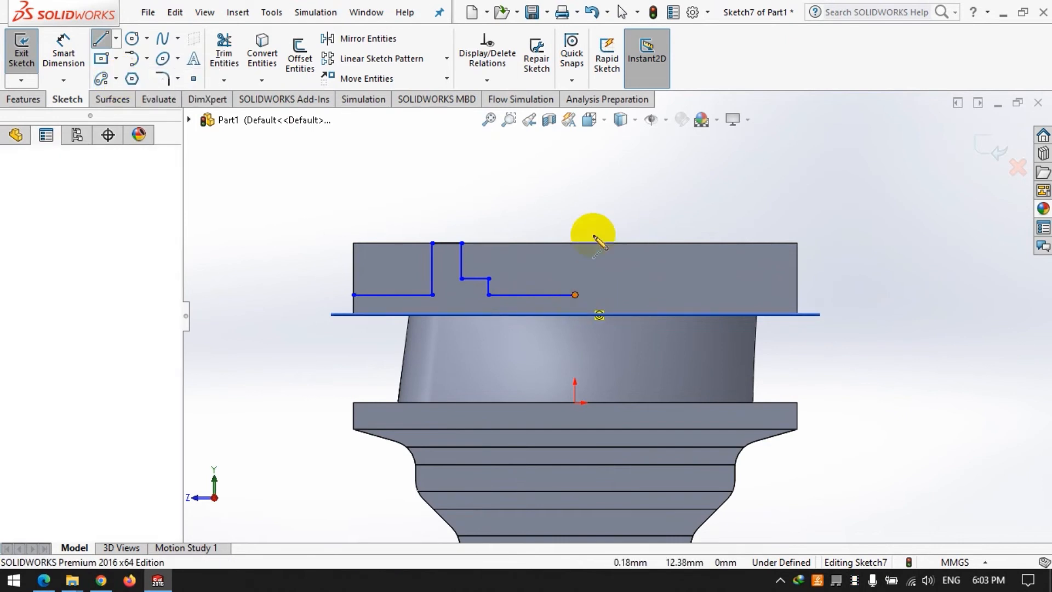
{"action": "left_click", "coordinate": [575, 199]}
Dimension the profile's outer horizontal line as 3 mm above Plane1.
{"action": "left_click", "coordinate": [63, 51]}
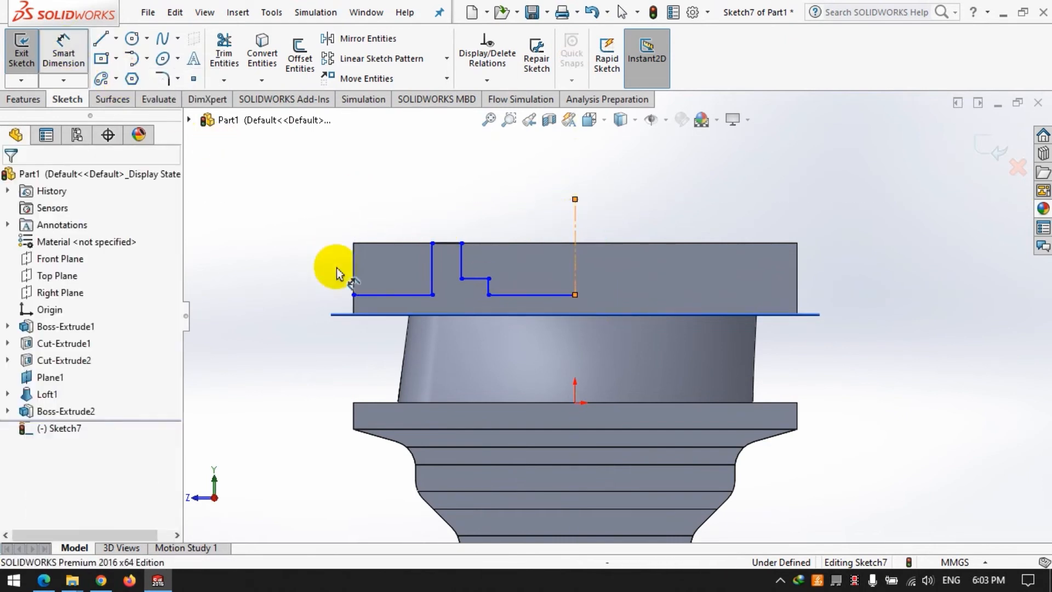
{"action": "left_click", "coordinate": [388, 296]}
{"action": "left_click", "coordinate": [336, 314]}
{"action": "left_click", "coordinate": [291, 310]}
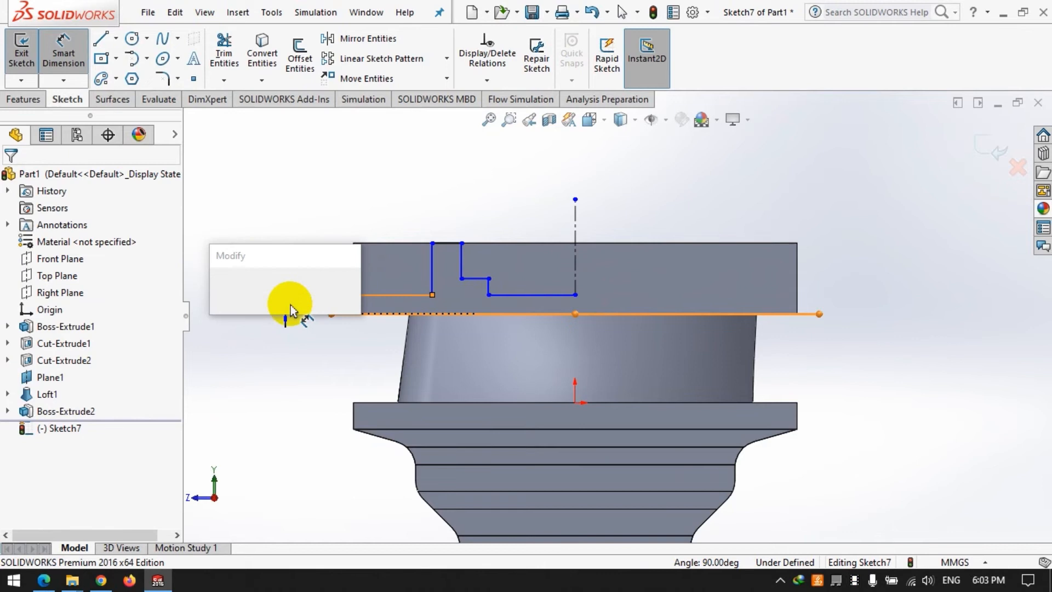
{"action": "type", "text": "3"}
{"action": "key", "text": "Return"}
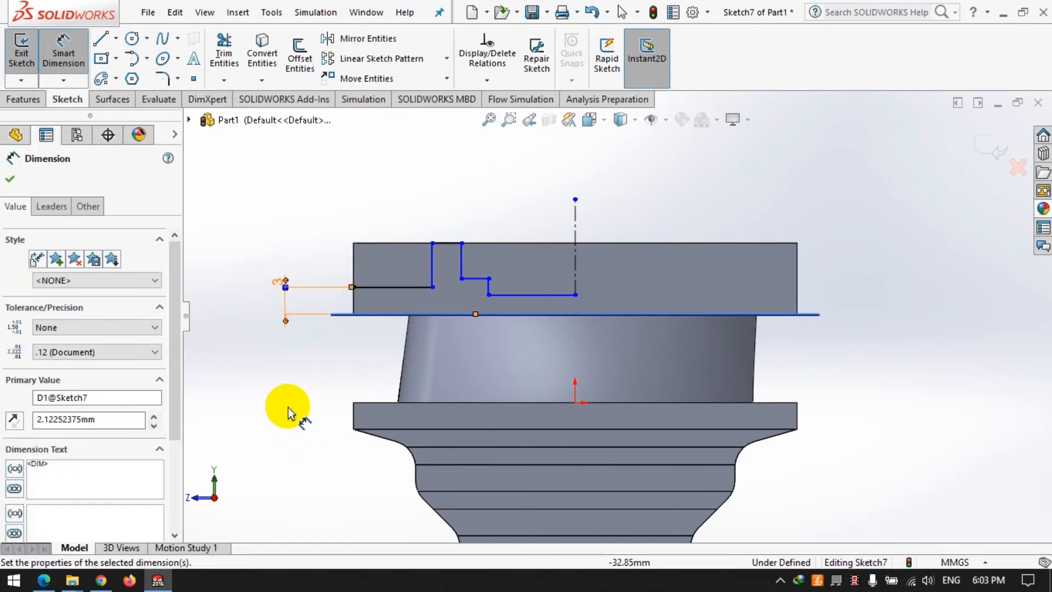
Dimension the height difference between the outer horizontal line and the lowest inner line as 1 mm.
{"action": "left_click", "coordinate": [500, 296]}
{"action": "left_click", "coordinate": [400, 287]}
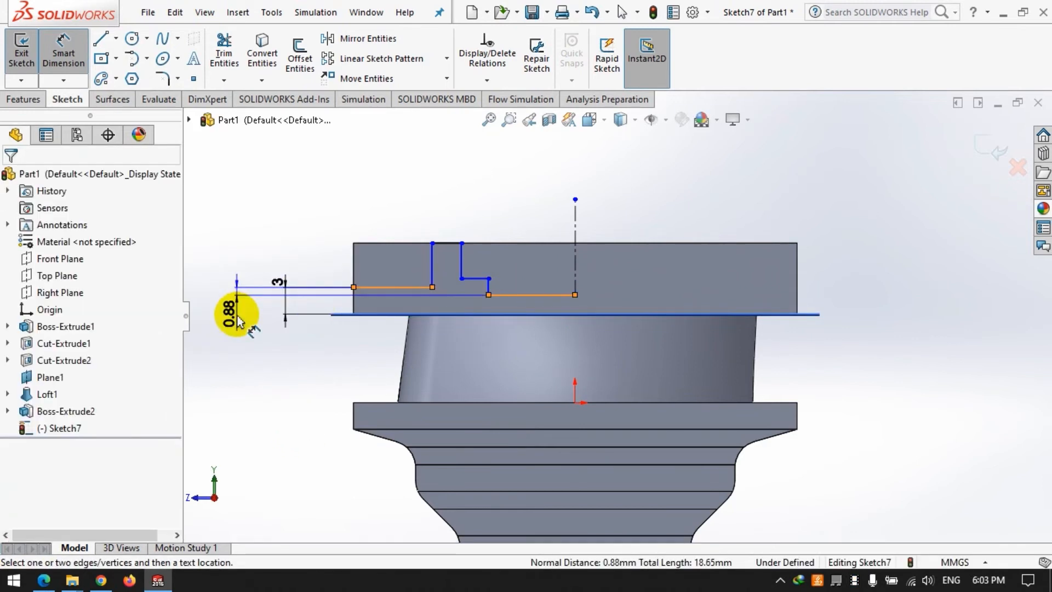
{"action": "left_click", "coordinate": [251, 354]}
{"action": "type", "text": "1"}
{"action": "key", "text": "Return"}
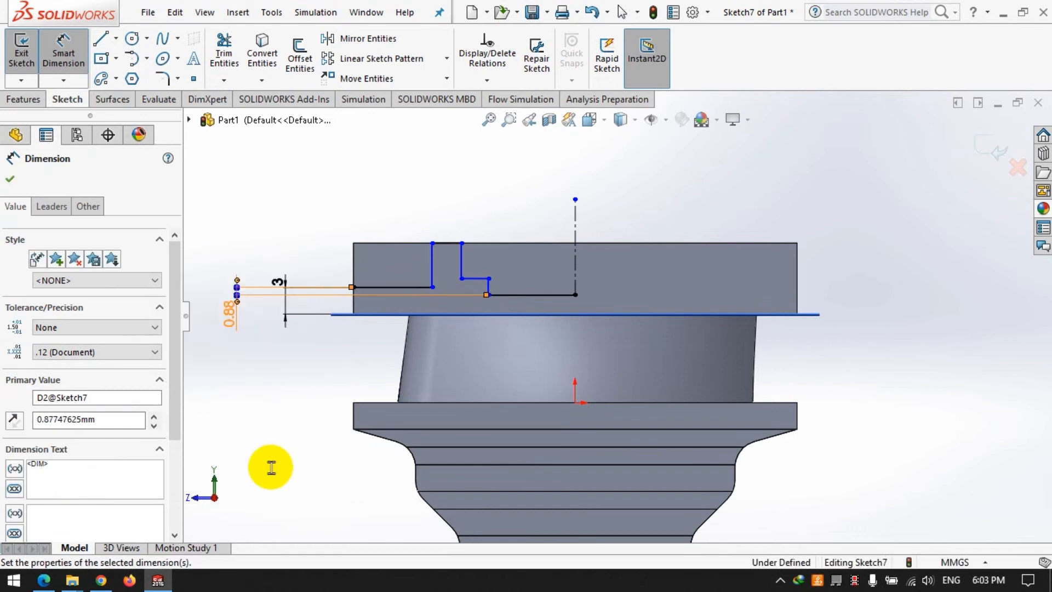
{"action": "left_click", "coordinate": [272, 473]}
Dimension the intermediate step as 2 mm above the profile's lowest inner line.
{"action": "left_click", "coordinate": [482, 278]}
{"action": "left_click", "coordinate": [512, 296]}
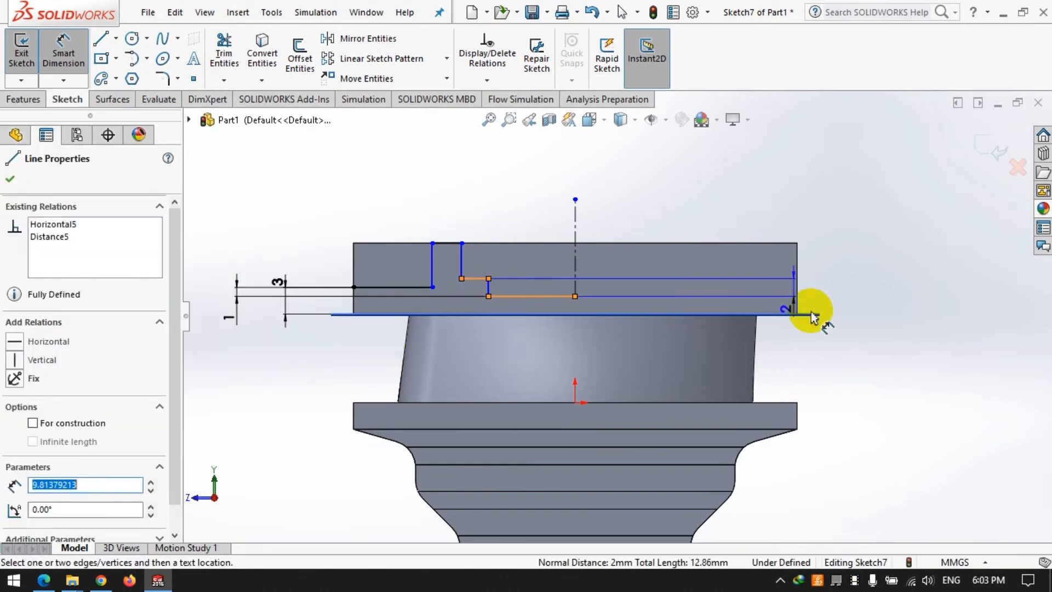
{"action": "left_click", "coordinate": [939, 366]}
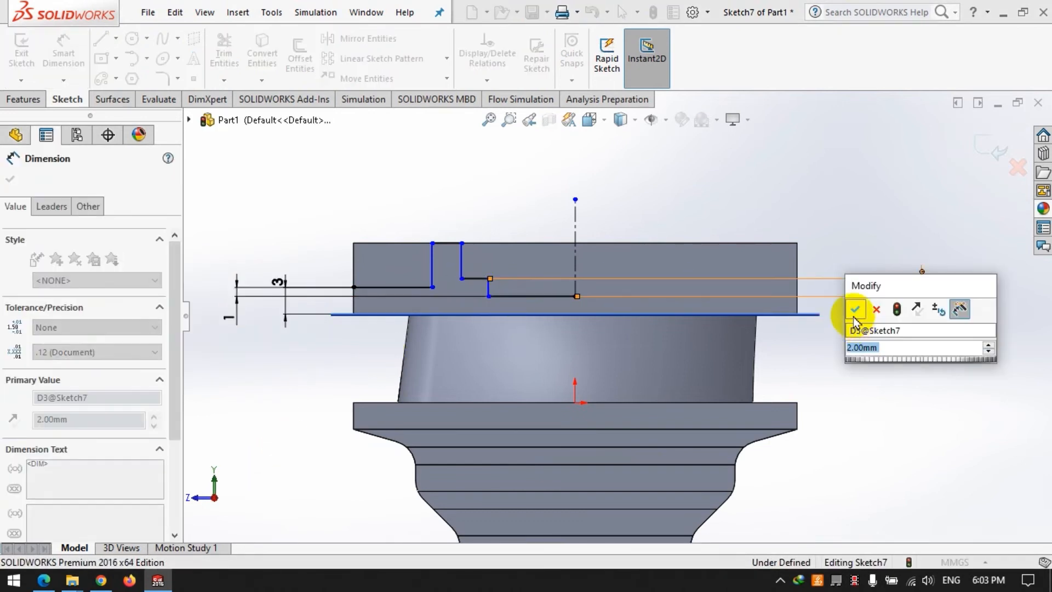
{"action": "left_click", "coordinate": [858, 305]}
Dimension the raised tooth's width and the adjacent intermediate step's width as 3 mm each.
{"action": "left_click", "coordinate": [432, 262]}
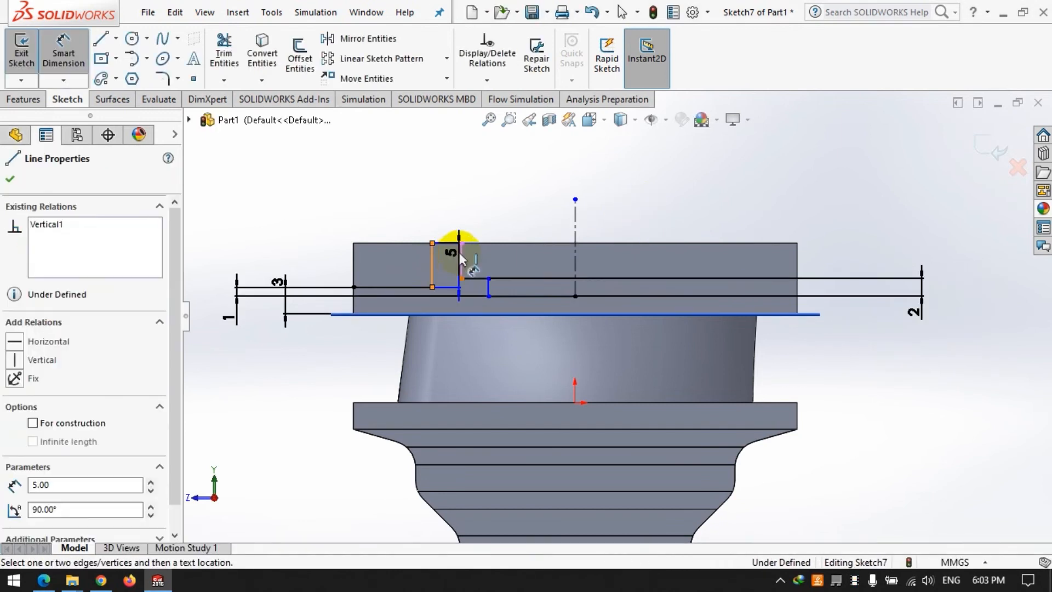
{"action": "left_click", "coordinate": [461, 253]}
{"action": "left_click", "coordinate": [453, 214]}
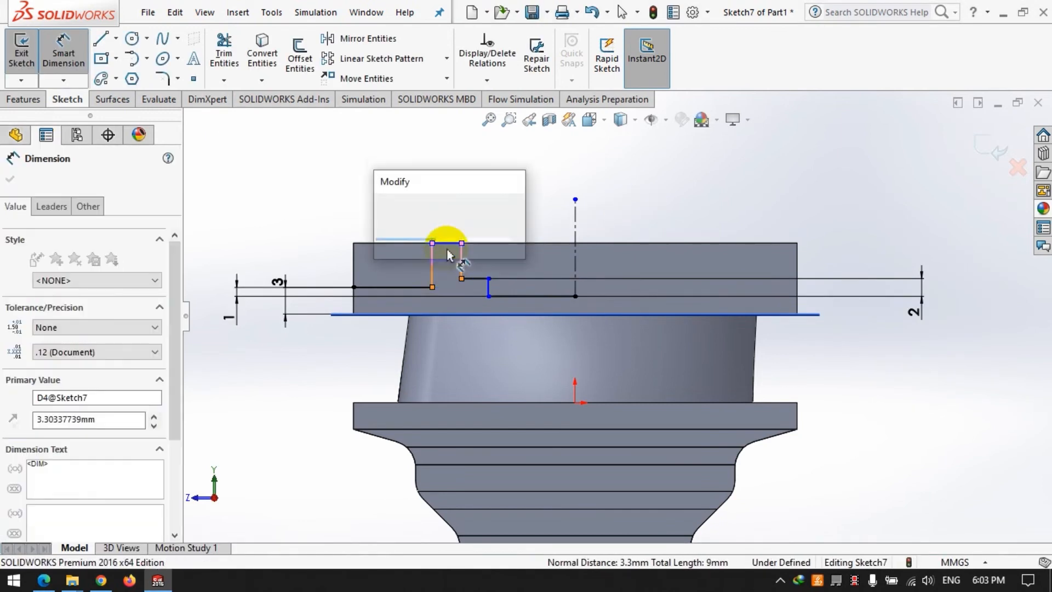
{"action": "left_click", "coordinate": [540, 199]}
{"action": "left_click", "coordinate": [476, 279]}
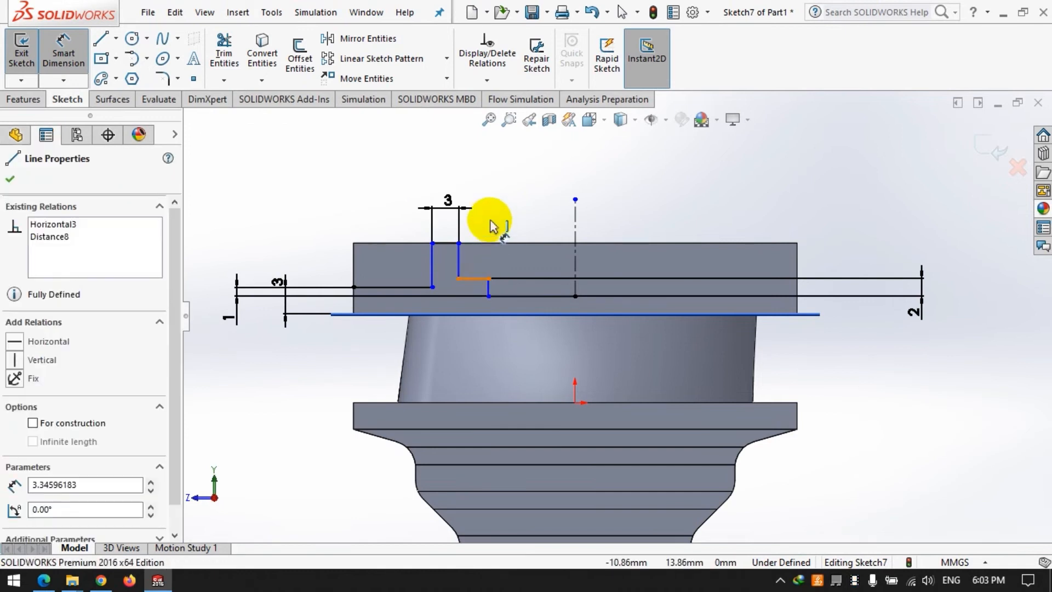
{"action": "left_click", "coordinate": [505, 226]}
{"action": "left_click", "coordinate": [656, 207]}
Dimension the distance from the innermost short vertical line to the centerline as 12 mm.
{"action": "left_click", "coordinate": [486, 288]}
{"action": "left_click", "coordinate": [576, 228]}
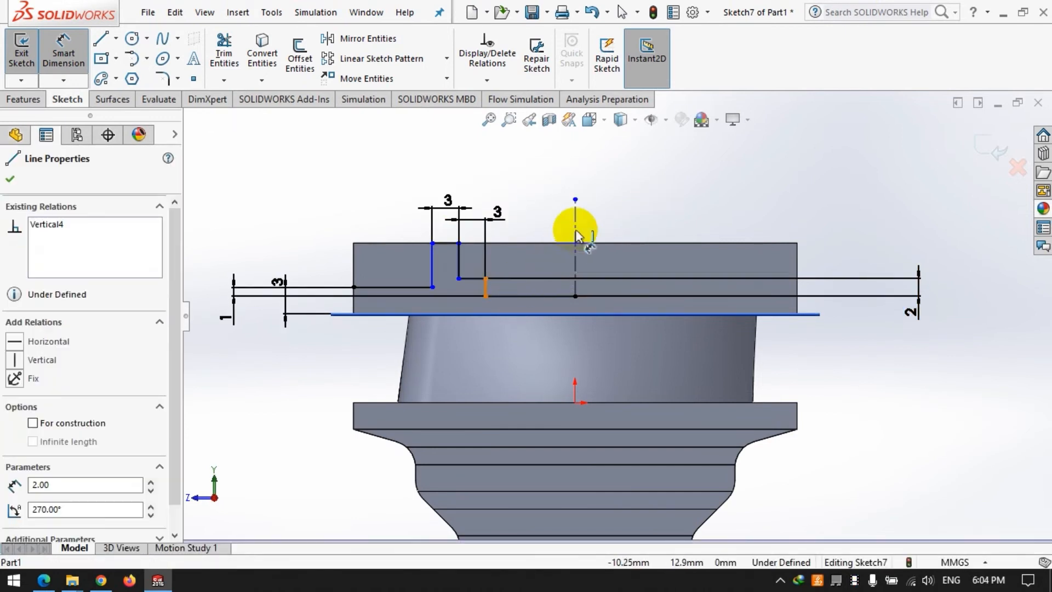
{"action": "left_click", "coordinate": [532, 181]}
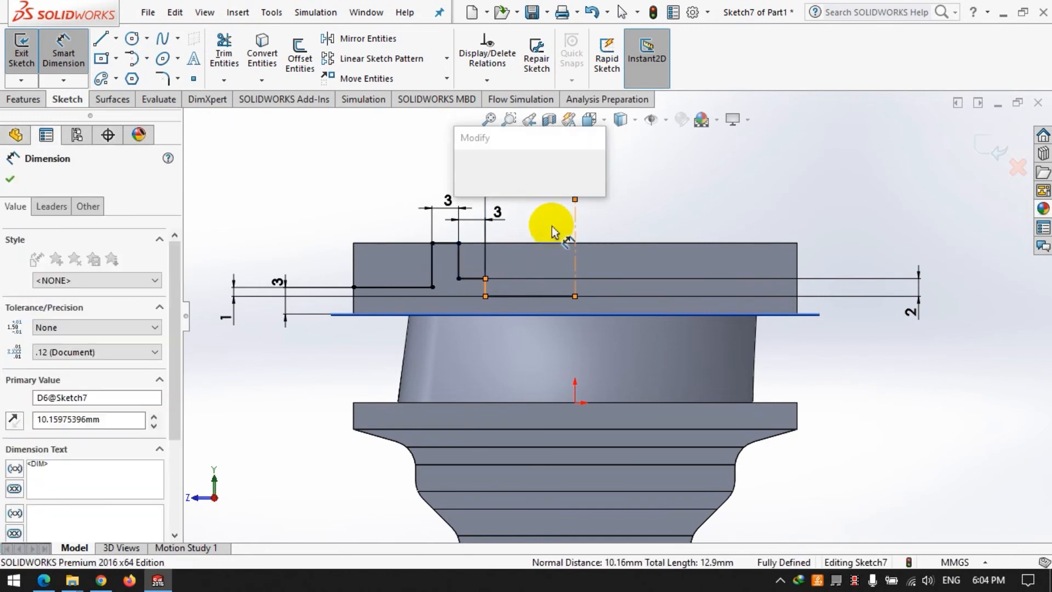
{"action": "type", "text": "12"}
{"action": "key", "text": "Return"}
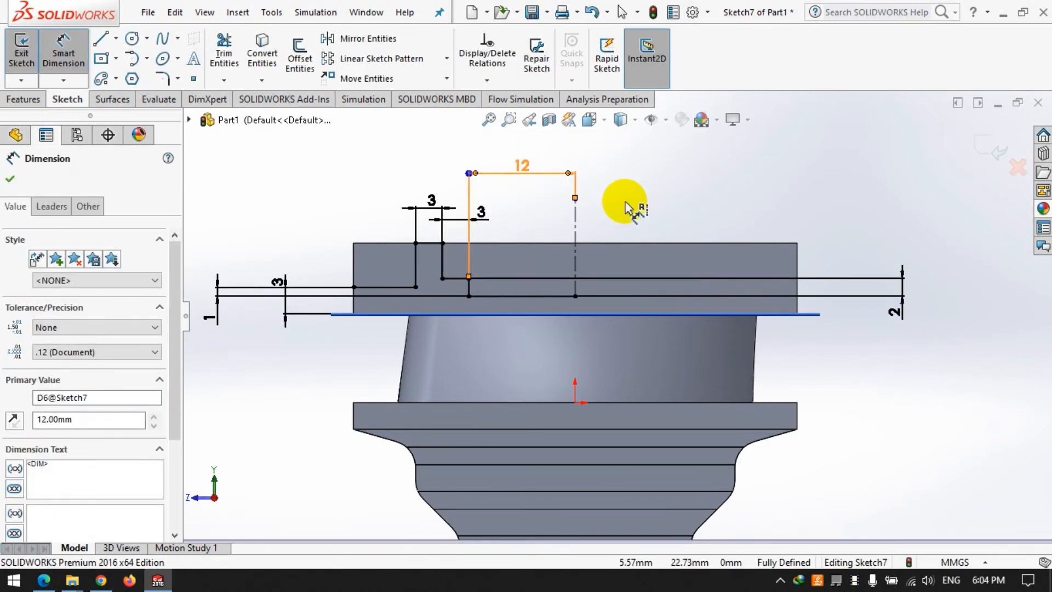
{"action": "left_click", "coordinate": [624, 206]}
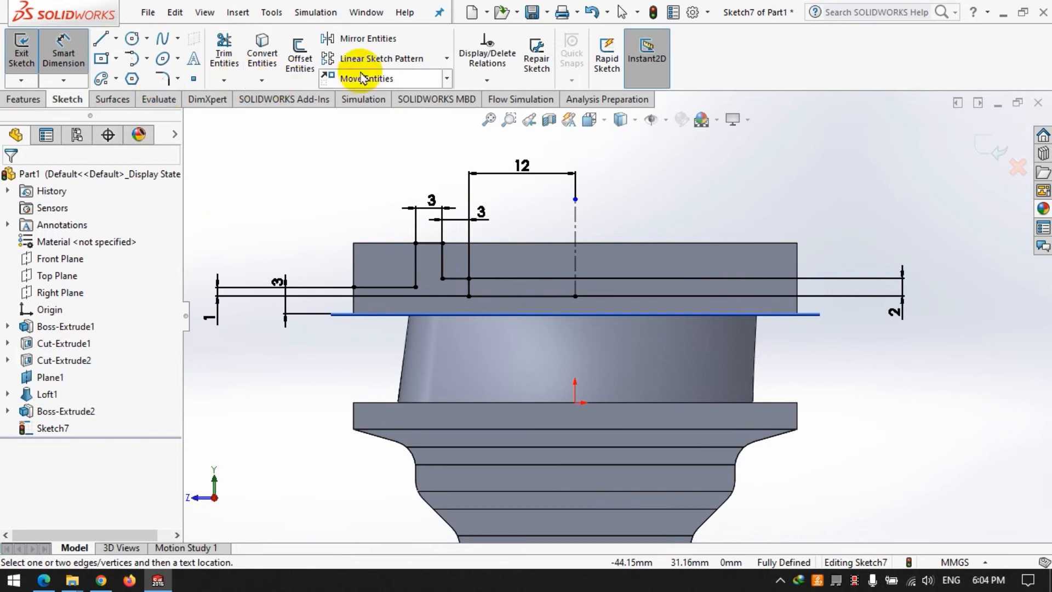
Mirror the stepped profile about the vertical centerline, keeping the original.
{"action": "left_click", "coordinate": [364, 39]}
{"action": "left_click_drag", "start_coordinate": [292, 160], "coordinate": [581, 325]}
{"action": "left_click", "coordinate": [54, 447]}
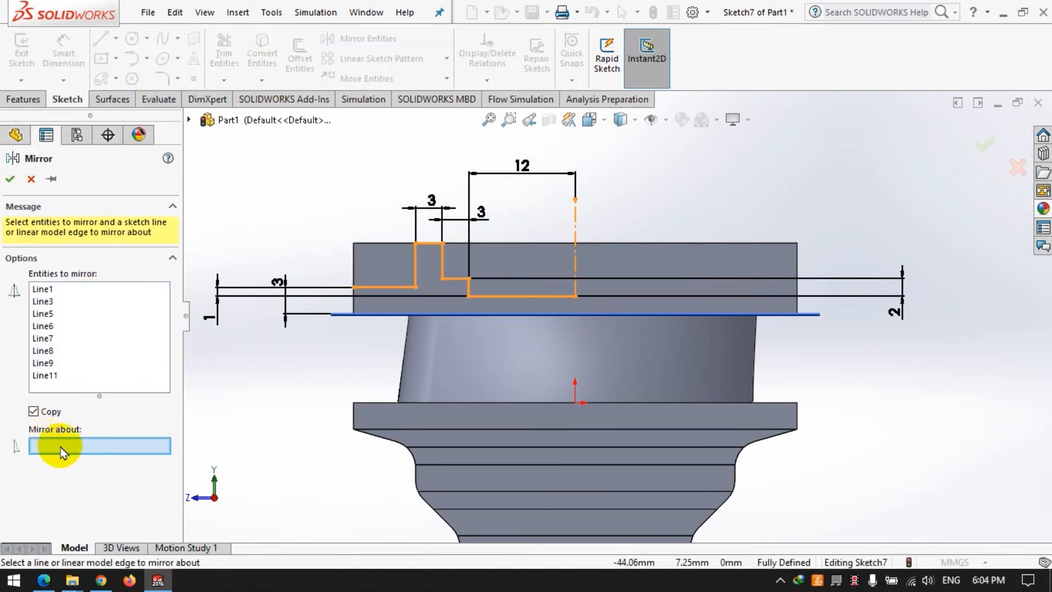
{"action": "left_click", "coordinate": [573, 229]}
{"action": "left_click", "coordinate": [31, 181]}
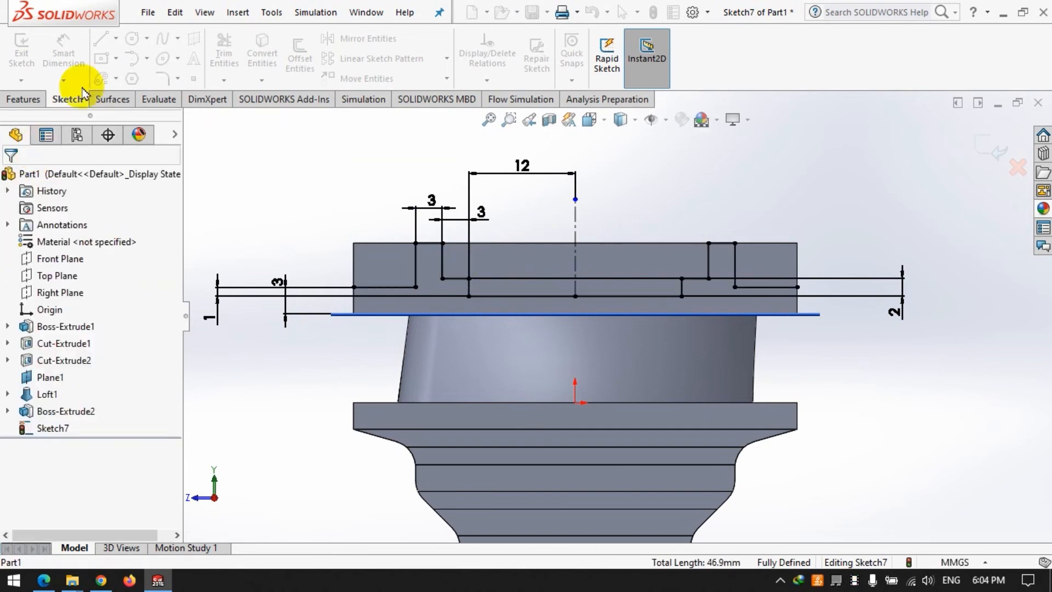
Close the mirrored profile with vertical lines at both block ends and a line along the block's top edge.
{"action": "key", "text": "l"}
{"action": "left_click", "coordinate": [353, 243]}
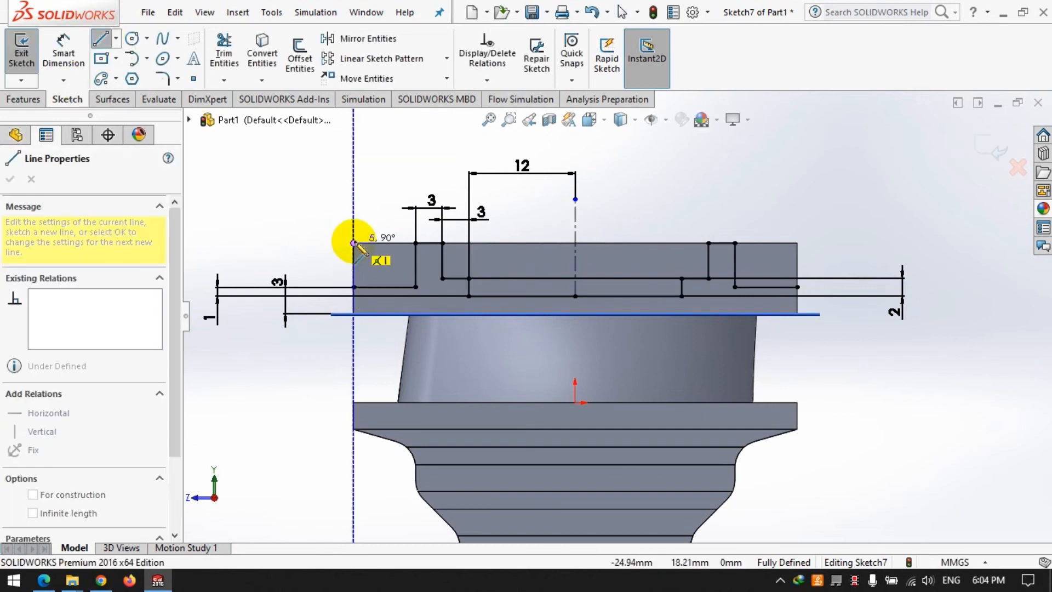
{"action": "left_click", "coordinate": [798, 243]}
{"action": "key", "text": "Escape"}
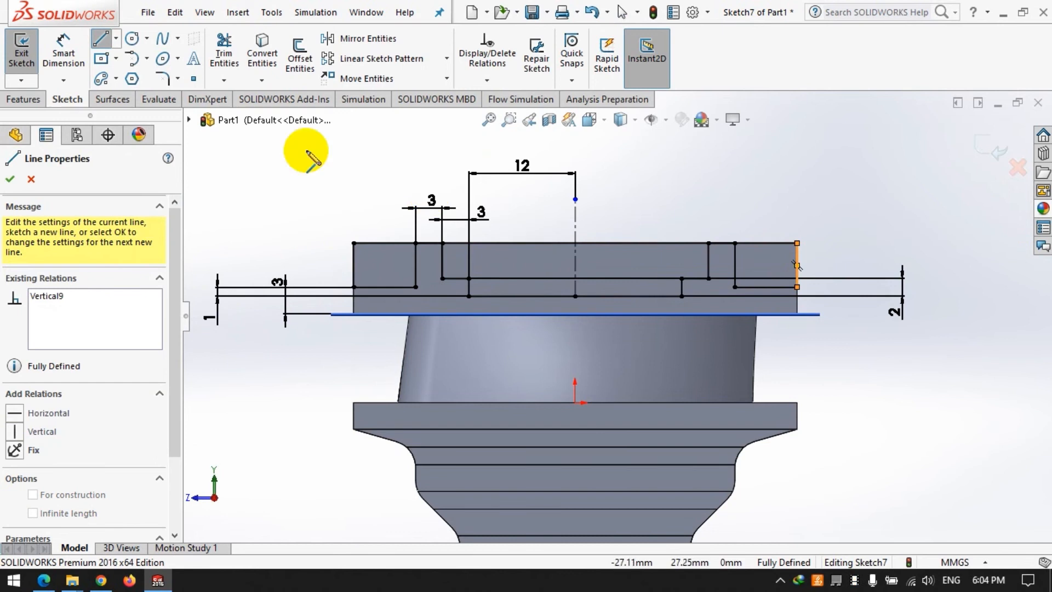
Trim away the segments of the closing top line that span the two raised teeth.
{"action": "left_click", "coordinate": [224, 53]}
{"action": "left_click_drag", "start_coordinate": [417, 206], "coordinate": [423, 259]}
{"action": "left_click_drag", "start_coordinate": [434, 216], "coordinate": [713, 186]}
{"action": "left_click_drag", "start_coordinate": [722, 288], "coordinate": [720, 306]}
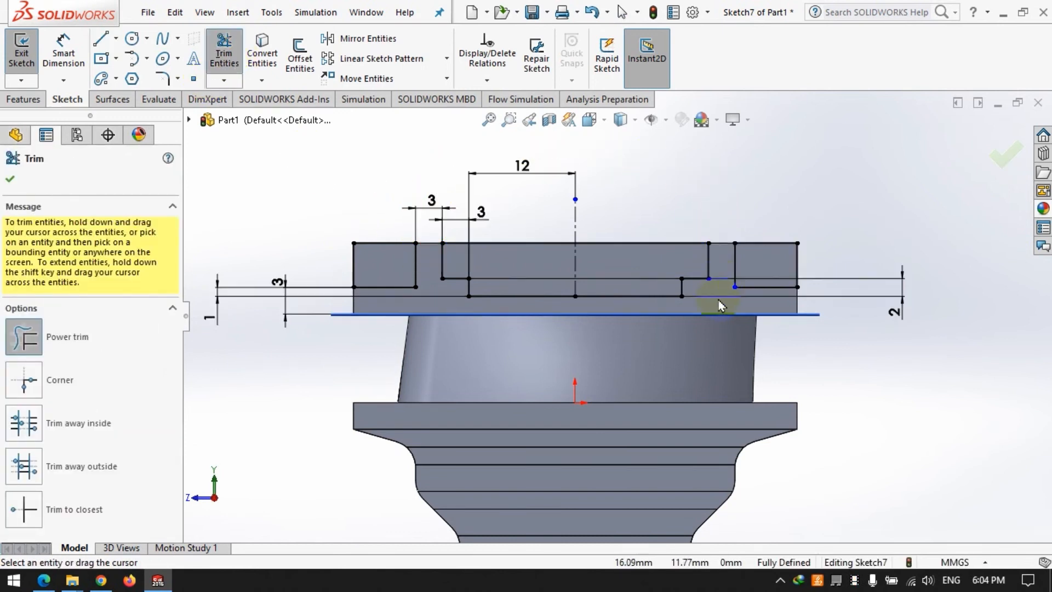
Cut-extrude the stepped profile through the shroud block to a blind depth of 26 mm.
{"action": "left_click", "coordinate": [23, 100]}
{"action": "left_click", "coordinate": [230, 58]}
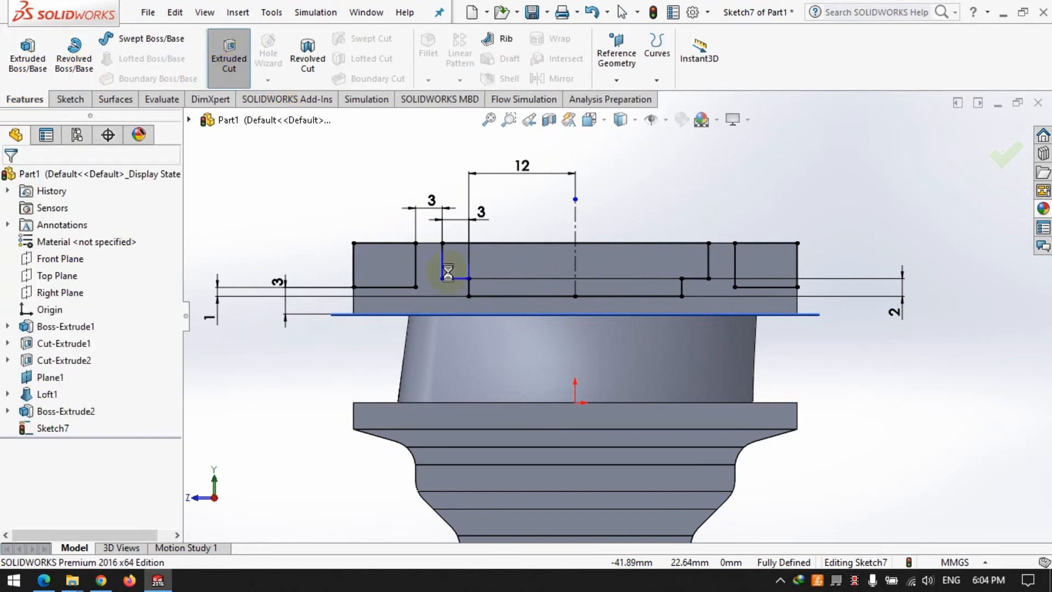
{"action": "middle_click_drag", "start_coordinate": [296, 272], "coordinate": [357, 336]}
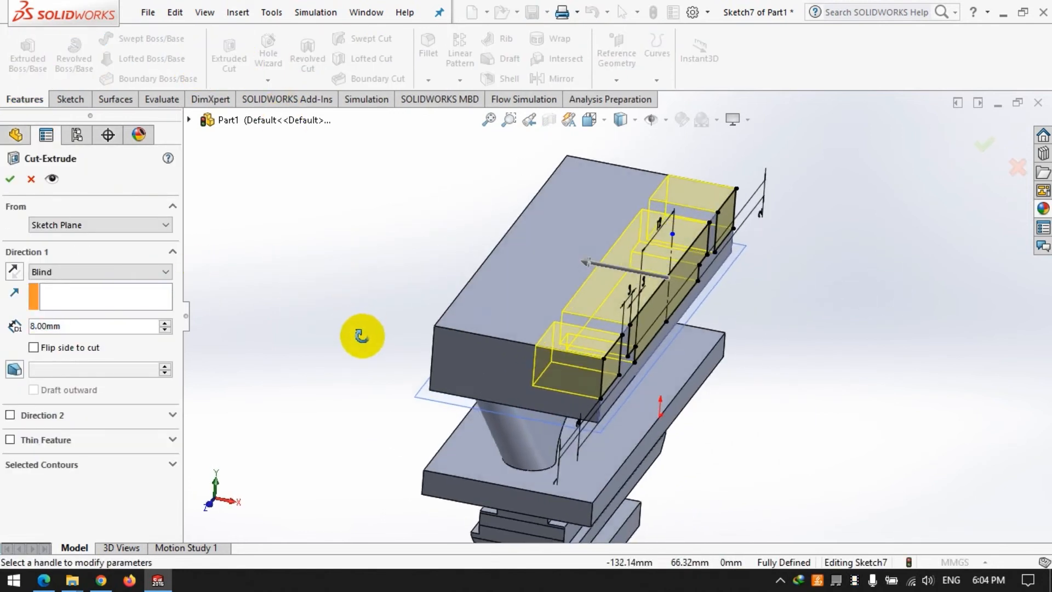
{"action": "left_click_drag", "start_coordinate": [580, 263], "coordinate": [446, 234]}
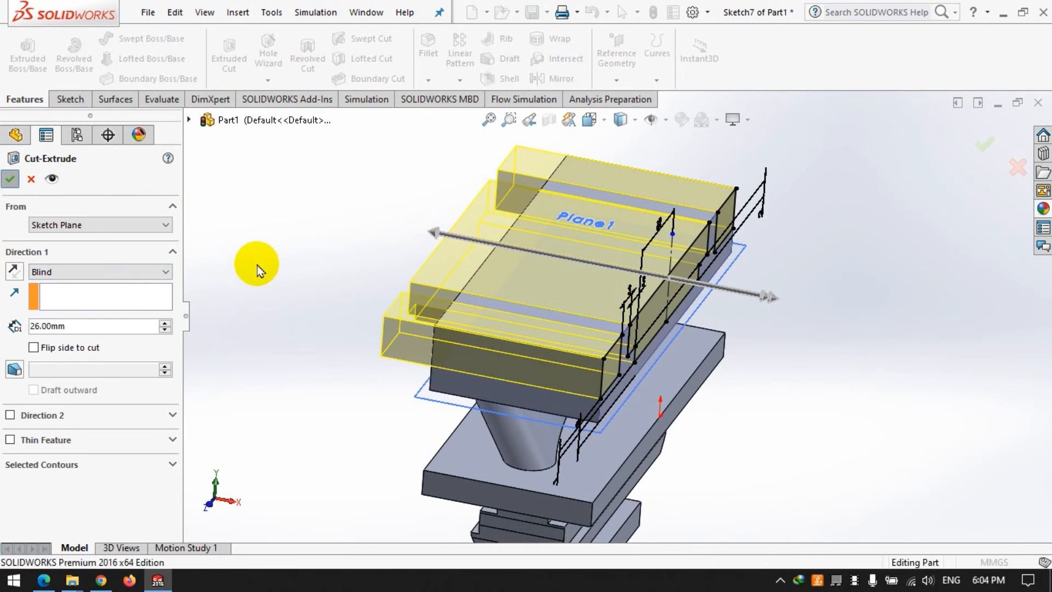
{"action": "key", "text": "Return"}
Sketch on the shroud block's end face two corner rectangles, about 4 mm wide and 5 mm high, over the two ends of the raised tooth.
{"action": "middle_click_drag", "start_coordinate": [480, 329], "coordinate": [352, 329]}
{"action": "left_click", "coordinate": [77, 100]}
{"action": "left_click", "coordinate": [22, 51]}
{"action": "left_click", "coordinate": [557, 364]}
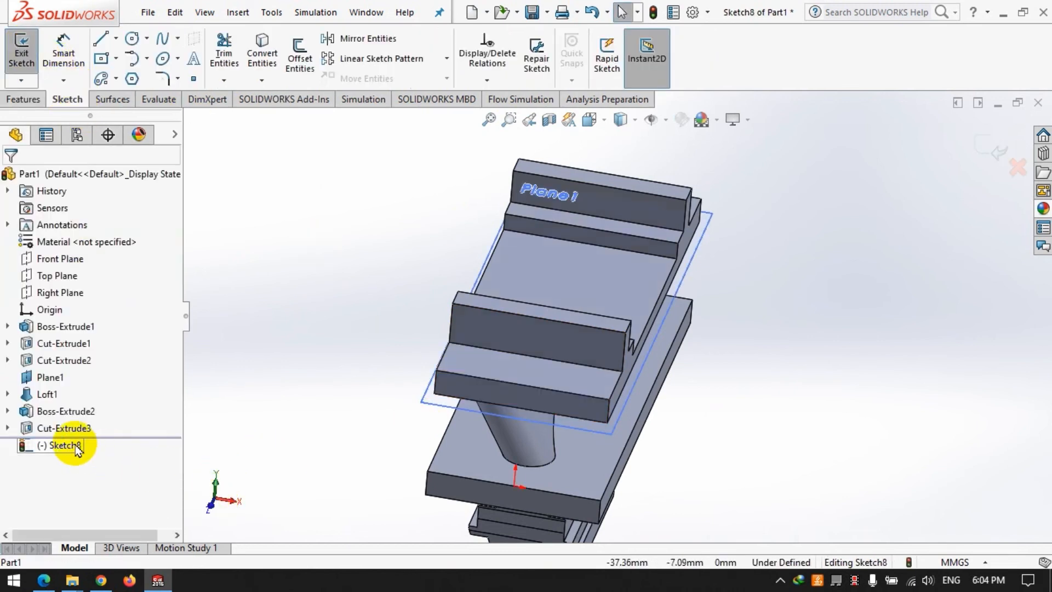
{"action": "right_click", "coordinate": [74, 445]}
{"action": "left_click", "coordinate": [94, 334]}
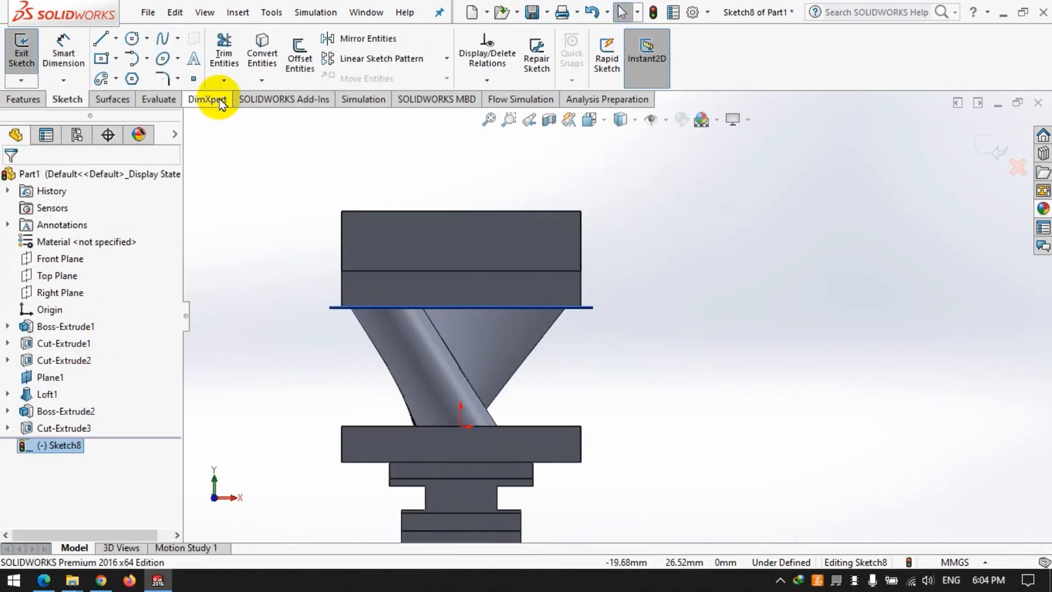
{"action": "left_click", "coordinate": [103, 63]}
{"action": "left_click", "coordinate": [116, 59]}
{"action": "left_click", "coordinate": [131, 78]}
{"action": "left_click", "coordinate": [341, 212]}
{"action": "left_click", "coordinate": [392, 271]}
{"action": "left_click", "coordinate": [580, 211]}
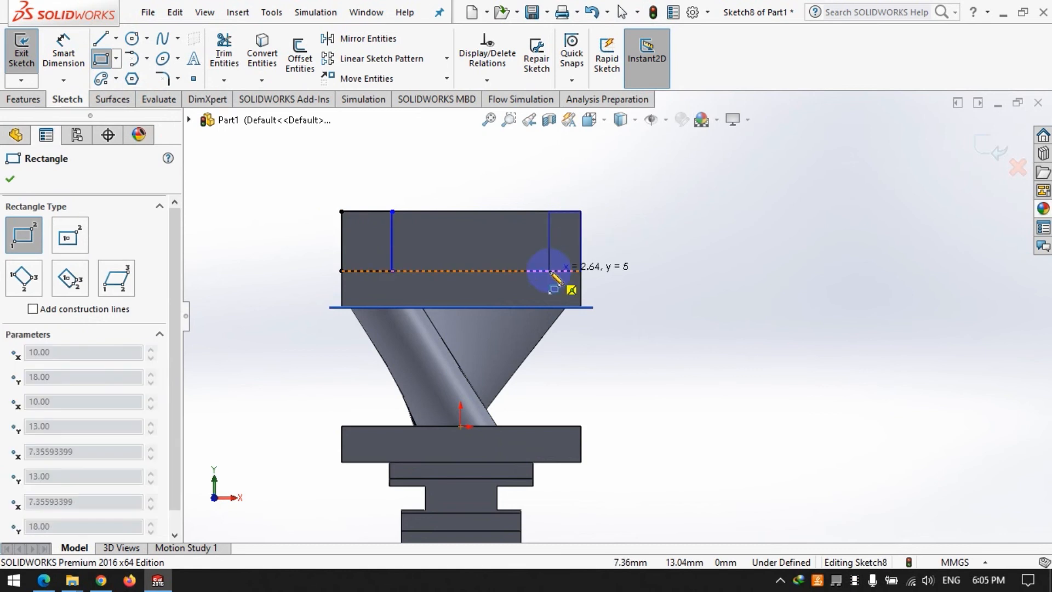
{"action": "left_click", "coordinate": [536, 271]}
Dimension the width of both rectangles as 3 mm.
{"action": "left_click", "coordinate": [63, 53]}
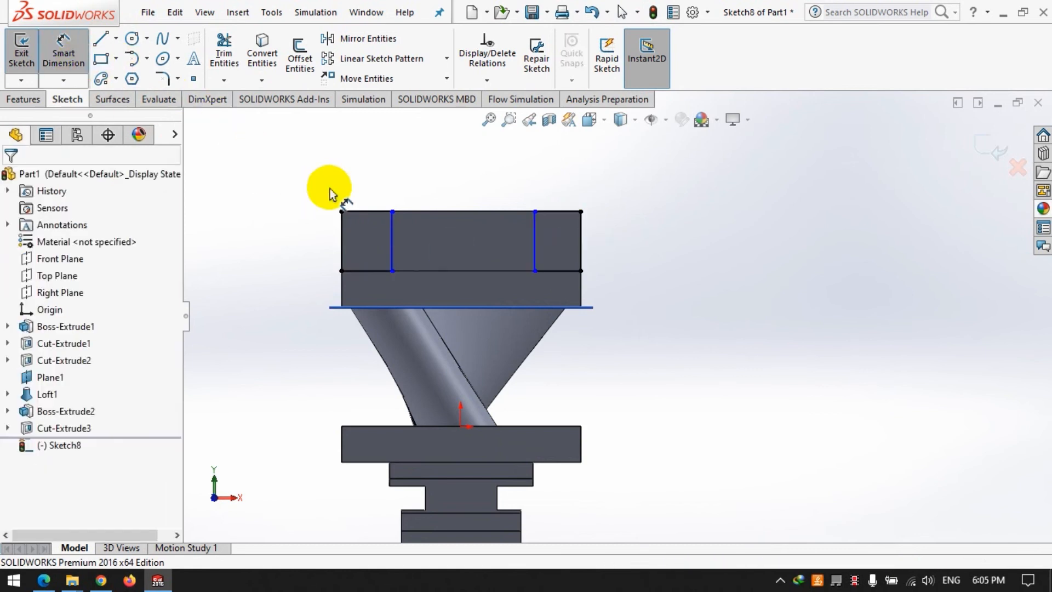
{"action": "left_click", "coordinate": [363, 216]}
{"action": "left_click", "coordinate": [371, 194]}
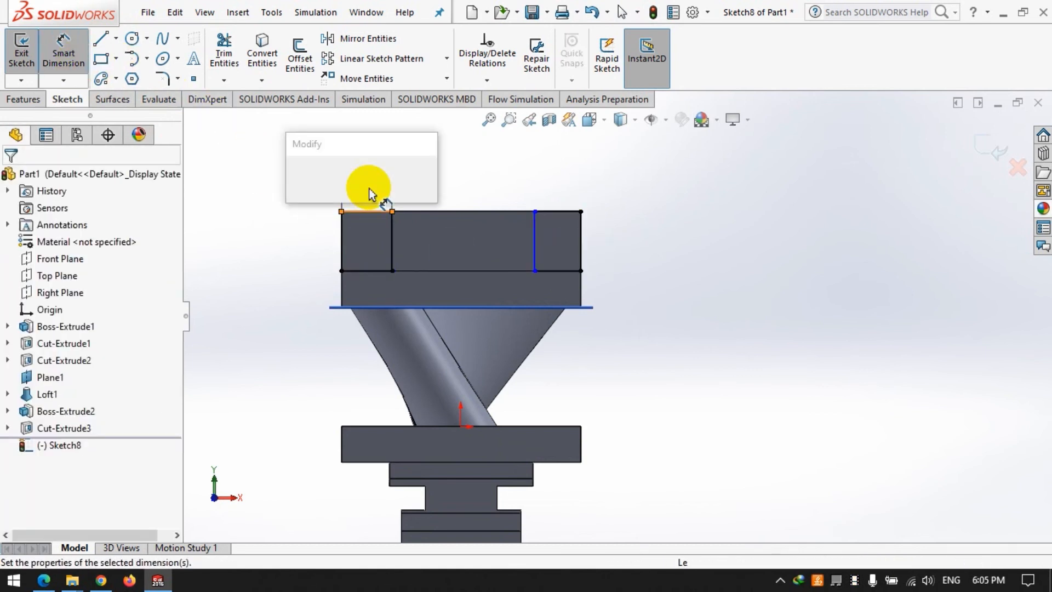
{"action": "key", "text": "Return"}
{"action": "left_click", "coordinate": [557, 211]}
{"action": "left_click", "coordinate": [631, 182]}
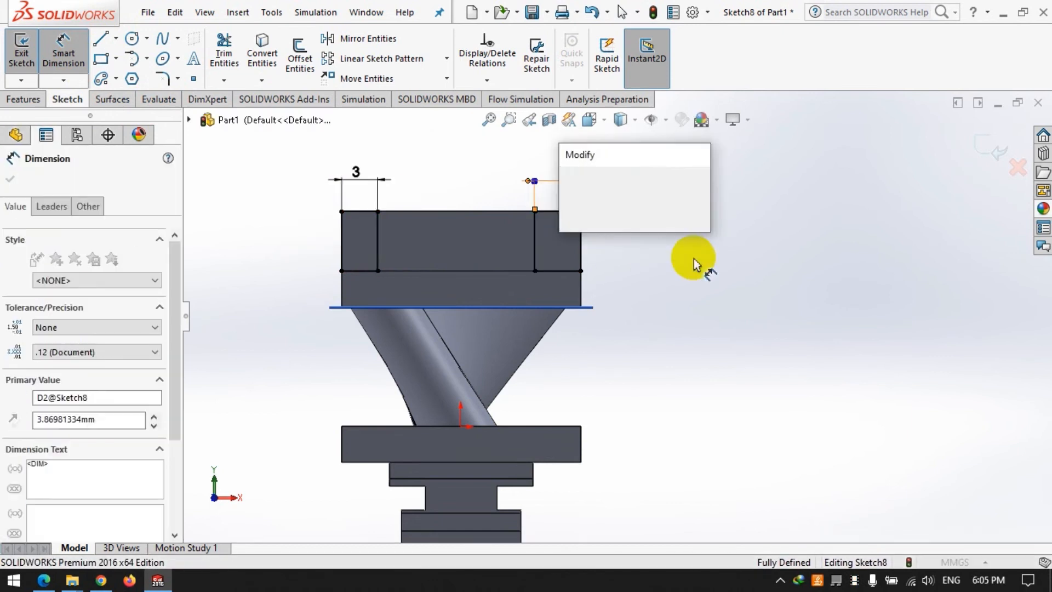
{"action": "type", "text": "3"}
{"action": "key", "text": "Return"}
{"action": "key", "text": "Escape"}
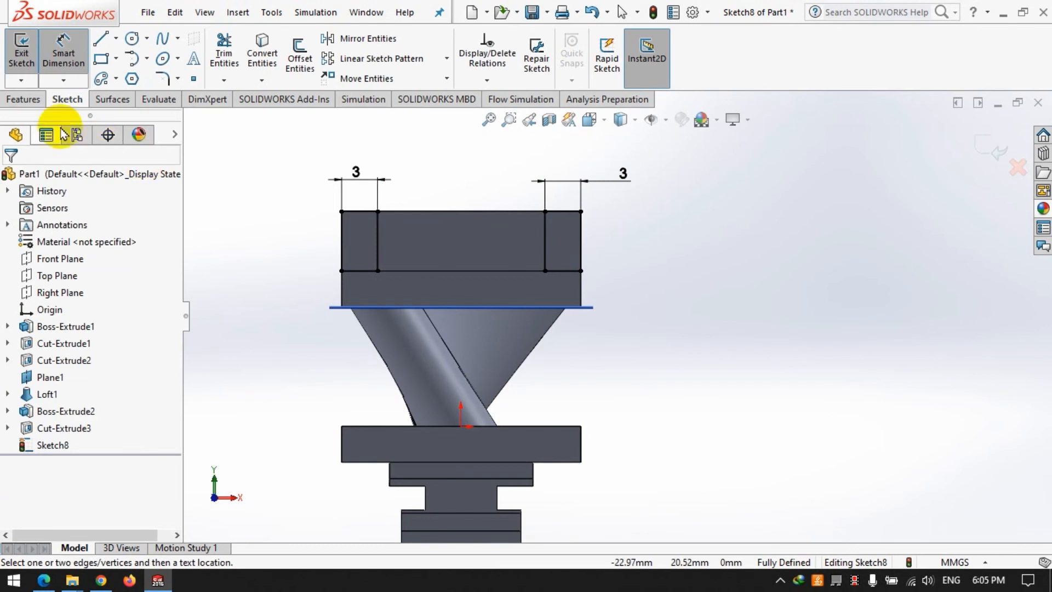
Cut-extrude the two rectangles along the shroud so the ends of both raised teeth are removed.
{"action": "left_click", "coordinate": [23, 99]}
{"action": "left_click", "coordinate": [229, 58]}
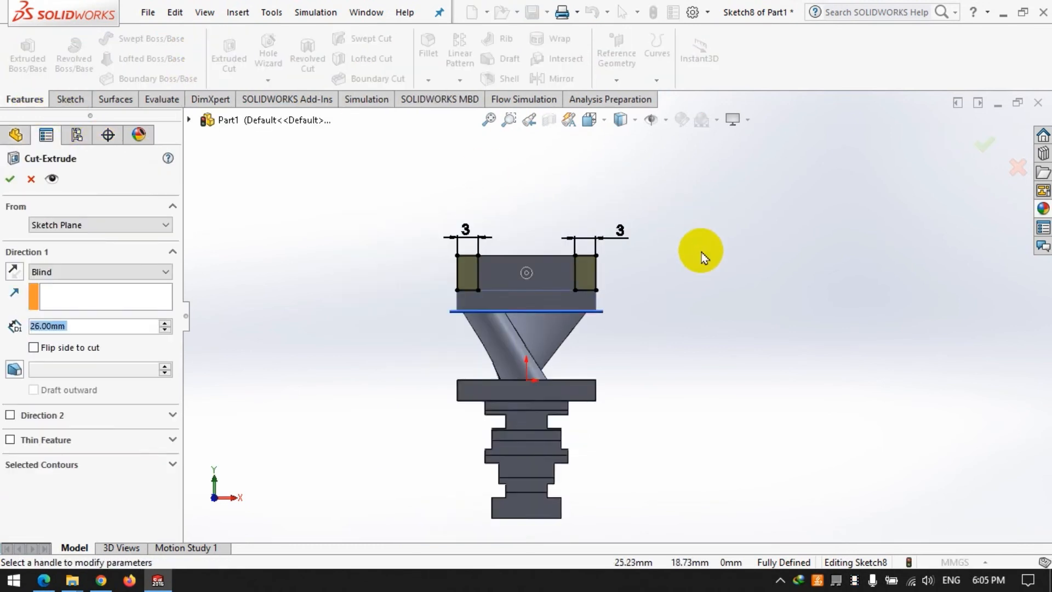
{"action": "left_click", "coordinate": [572, 314]}
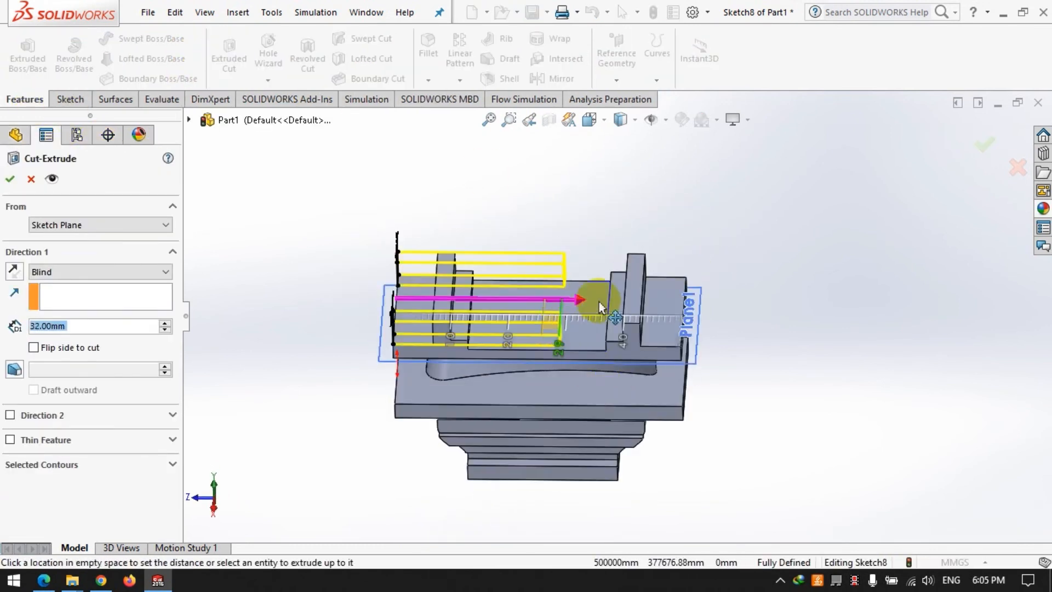
{"action": "left_click", "coordinate": [219, 343]}
{"action": "left_click", "coordinate": [9, 179]}
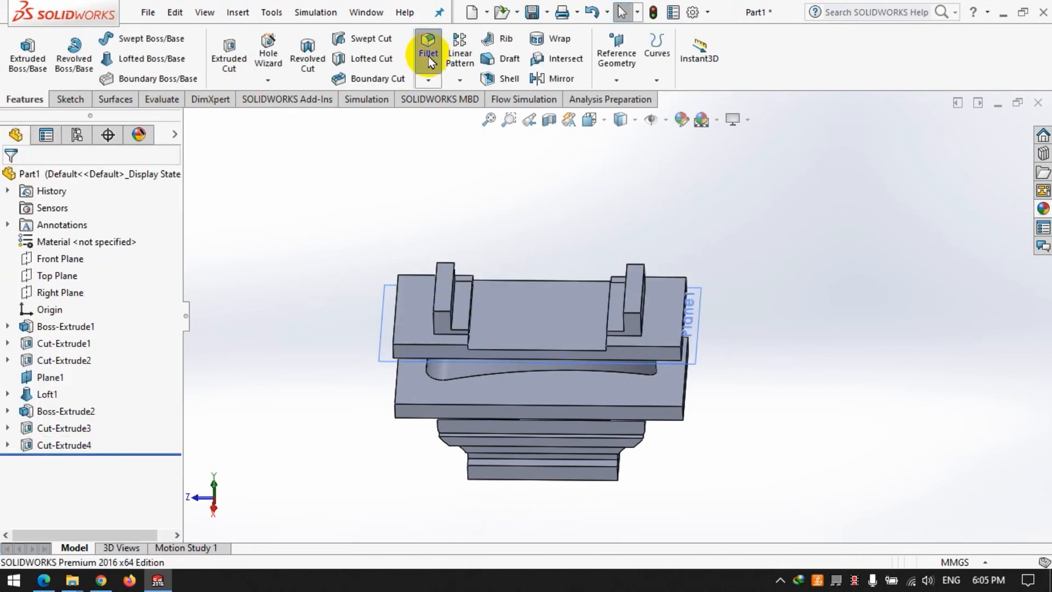
Fillet the six lengthwise inner edges at the bases of the shroud's teeth and steps with a 1 mm radius.
{"action": "scroll", "coordinate": [486, 327], "scroll_direction": "down", "scroll_amount": 5}
{"action": "middle_click_drag", "start_coordinate": [486, 325], "coordinate": [628, 343]}
{"action": "left_click", "coordinate": [488, 329]}
{"action": "left_click", "coordinate": [466, 318]}
{"action": "left_click", "coordinate": [738, 327]}
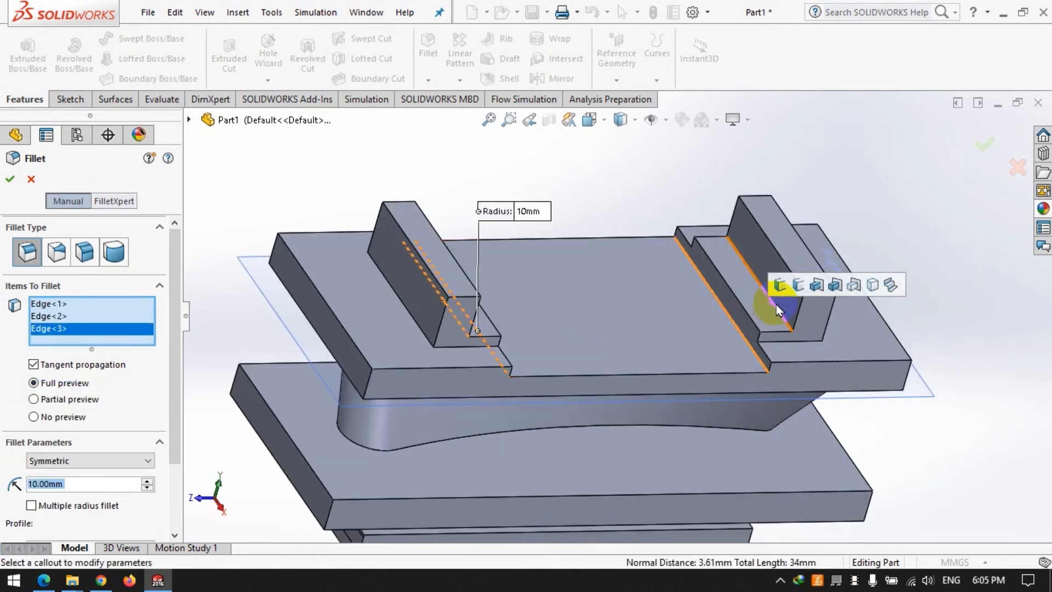
{"action": "left_click", "coordinate": [772, 300]}
{"action": "left_click", "coordinate": [406, 308]}
{"action": "middle_click_drag", "start_coordinate": [728, 336], "coordinate": [814, 311]}
{"action": "left_click", "coordinate": [815, 311]}
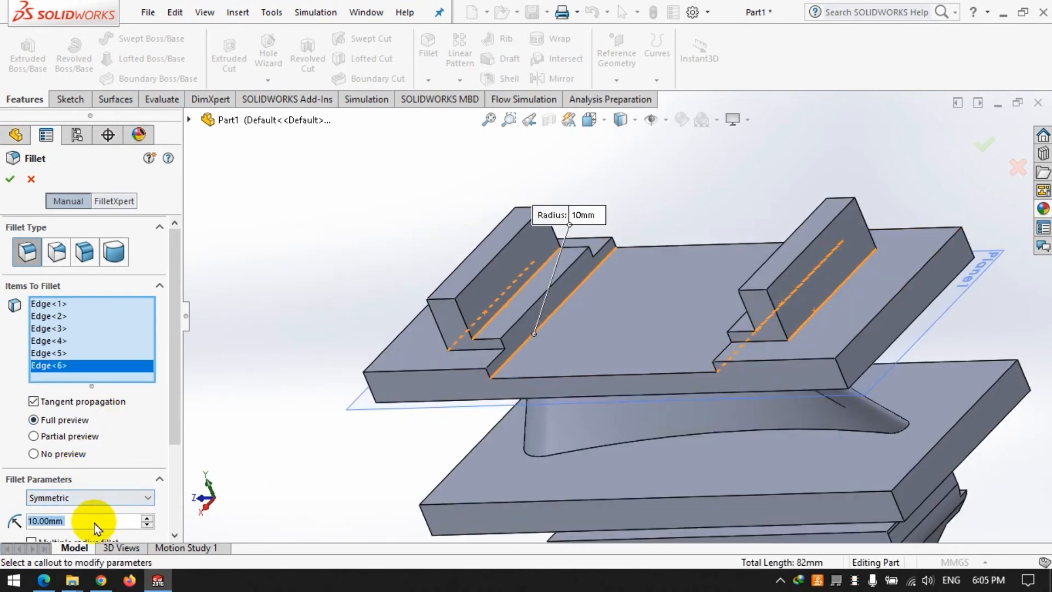
{"action": "type", "text": "2"}
{"action": "key", "text": "Return"}
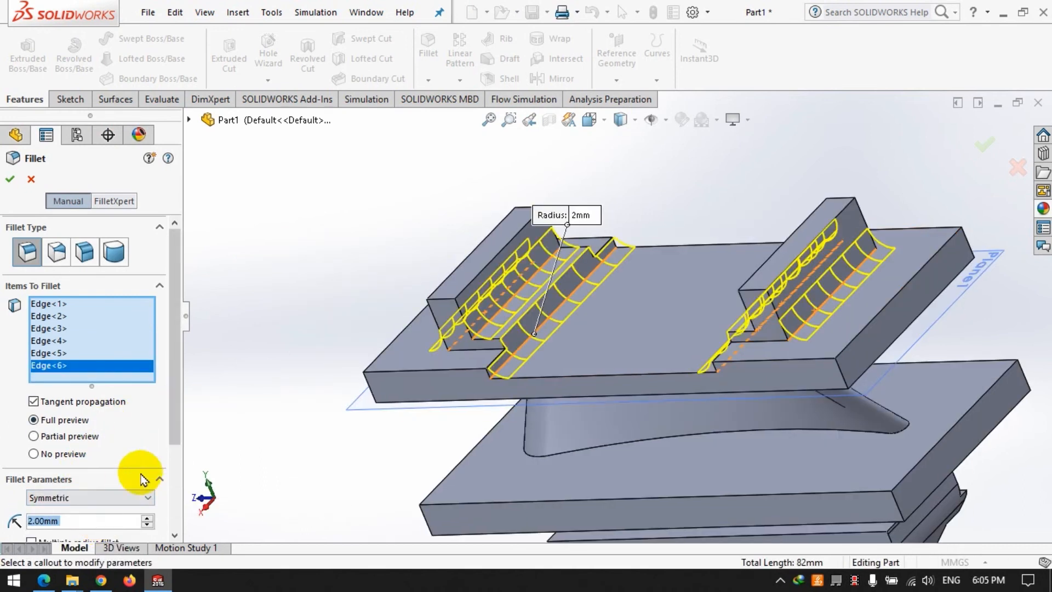
{"action": "type", "text": "1"}
{"action": "key", "text": "Return"}
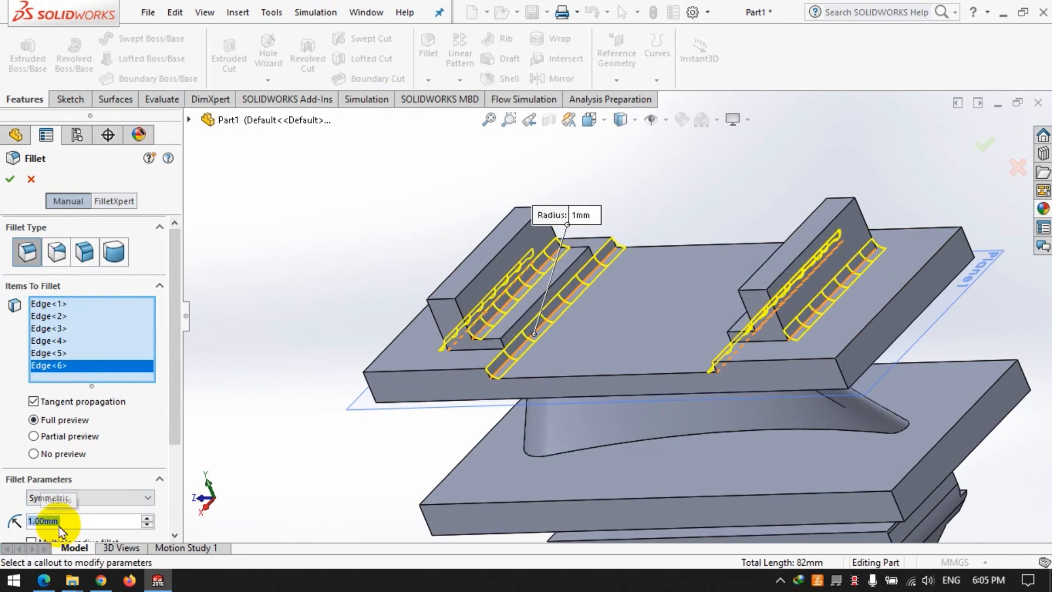
{"action": "left_click", "coordinate": [12, 180]}
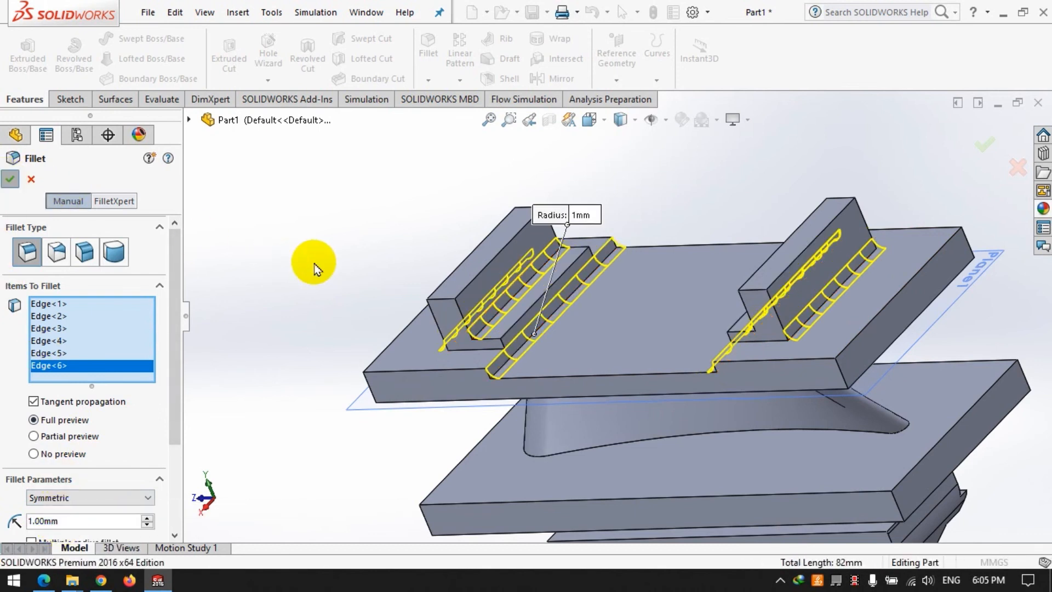
Fillet the outer lengthwise edges of the two steps and the top edges of both teeth with a 1 mm radius.
{"action": "left_click", "coordinate": [513, 330]}
{"action": "middle_click_drag", "start_coordinate": [636, 351], "coordinate": [738, 379]}
{"action": "left_click", "coordinate": [742, 325]}
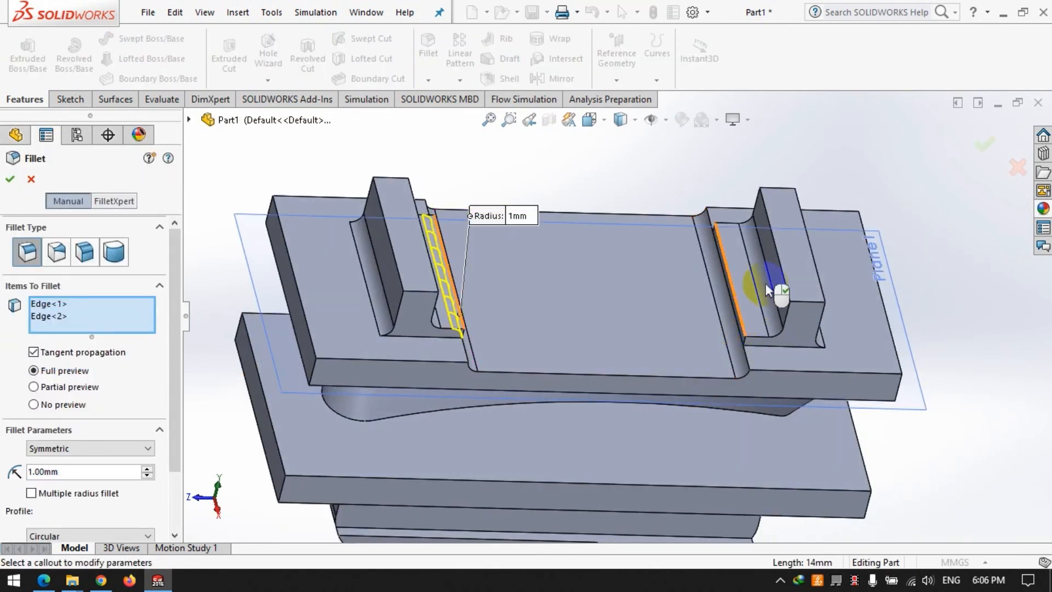
{"action": "left_click", "coordinate": [773, 243]}
{"action": "left_click", "coordinate": [809, 247]}
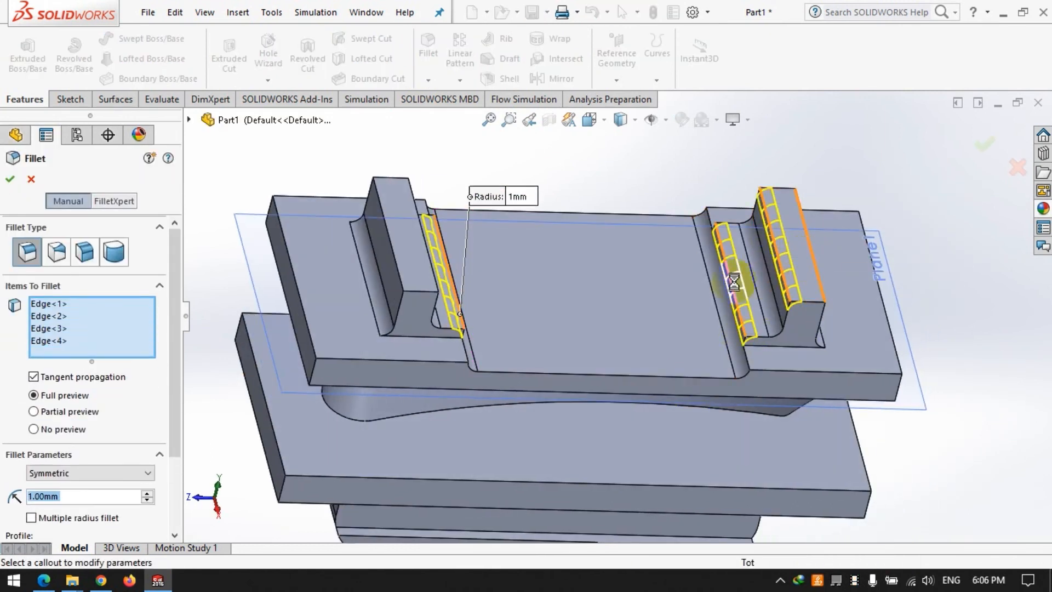
{"action": "left_click", "coordinate": [397, 263]}
{"action": "left_click", "coordinate": [432, 270]}
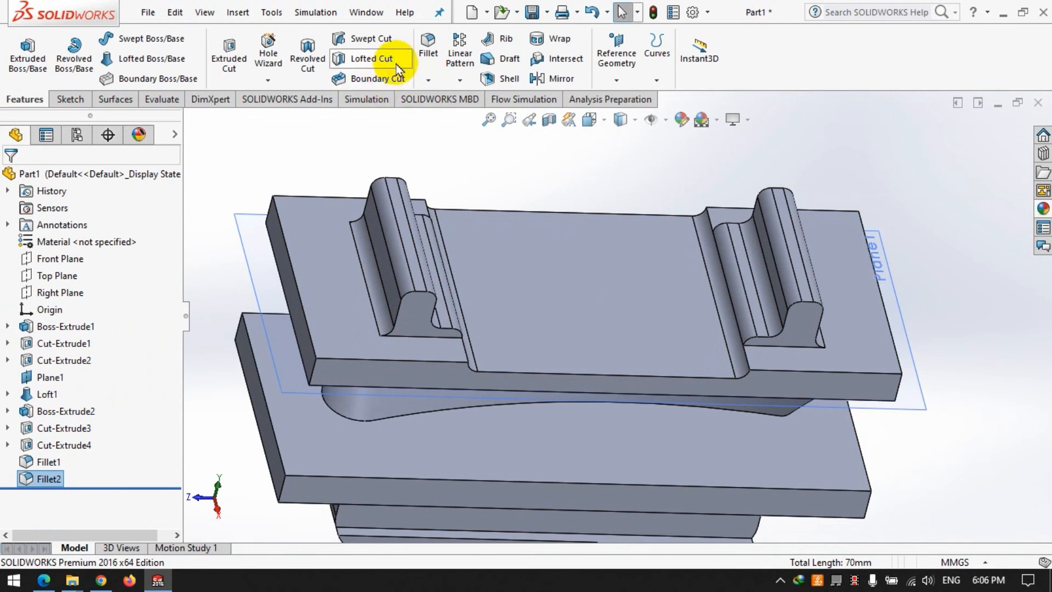
Fillet the four end base edges of the teeth and the airfoil's joints with the root and shroud at 1 mm radius.
{"action": "left_click", "coordinate": [439, 336]}
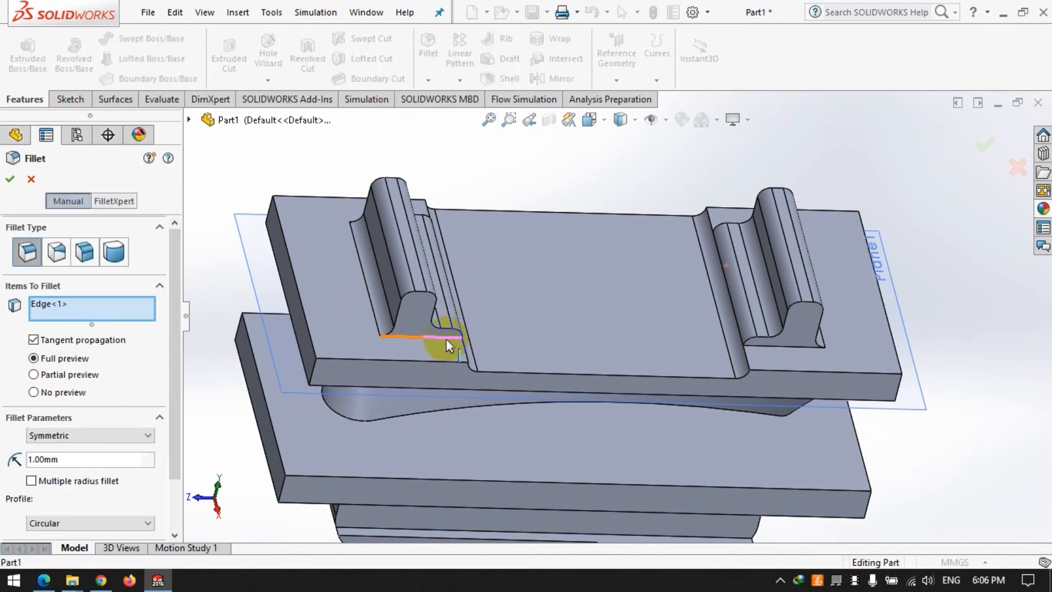
{"action": "left_click", "coordinate": [805, 347]}
{"action": "middle_click_drag", "start_coordinate": [822, 377], "coordinate": [703, 455]}
{"action": "left_click", "coordinate": [691, 455]}
{"action": "left_click", "coordinate": [407, 331]}
{"action": "middle_click_drag", "start_coordinate": [408, 331], "coordinate": [612, 426]}
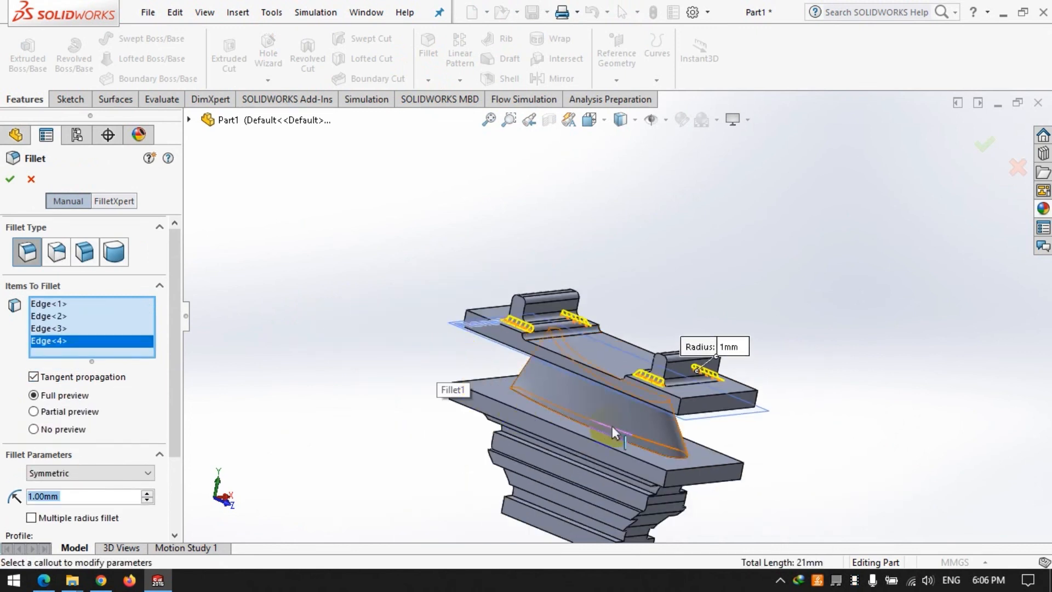
{"action": "left_click", "coordinate": [653, 456]}
{"action": "middle_click_drag", "start_coordinate": [654, 456], "coordinate": [573, 368]}
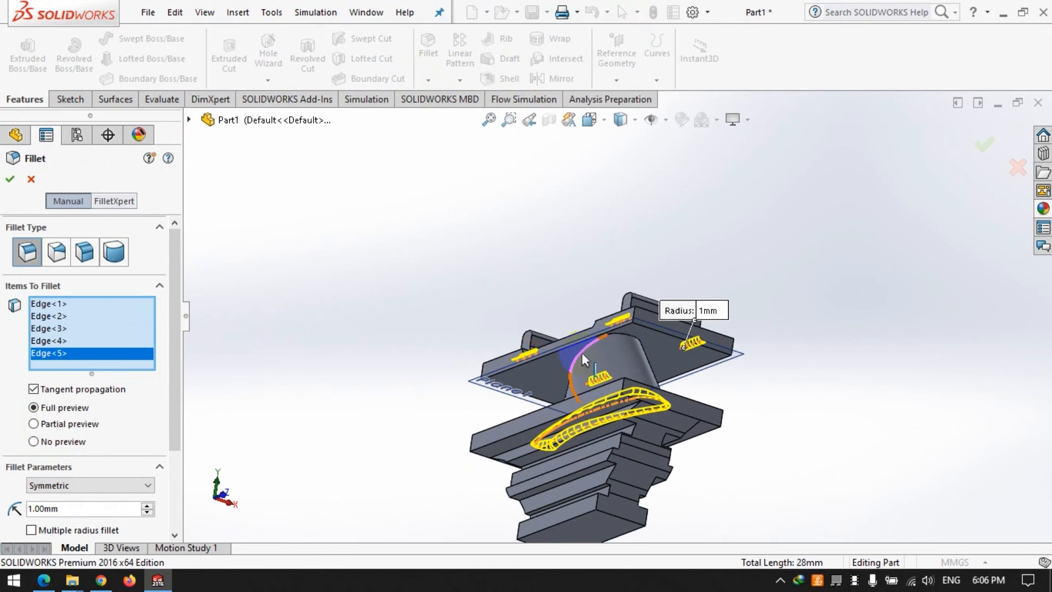
{"action": "left_click", "coordinate": [583, 360]}
{"action": "left_click", "coordinate": [10, 179]}
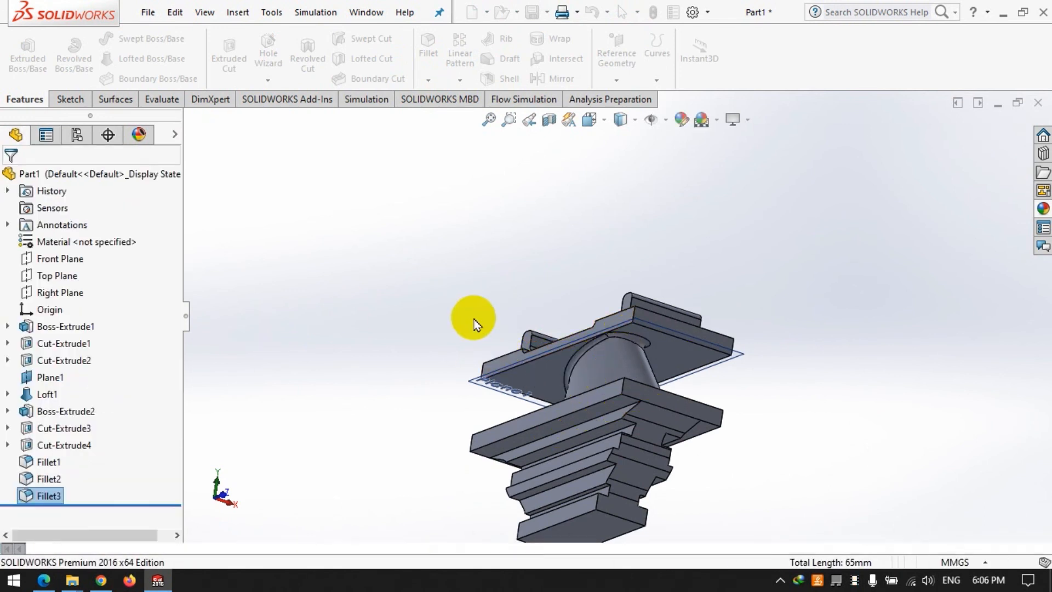
Set the offset of the upper reference plane from the root block's top face to 100 mm.
{"action": "scroll", "coordinate": [471, 320], "scroll_direction": "up", "scroll_amount": 3}
{"action": "middle_click_drag", "start_coordinate": [513, 344], "coordinate": [522, 412]}
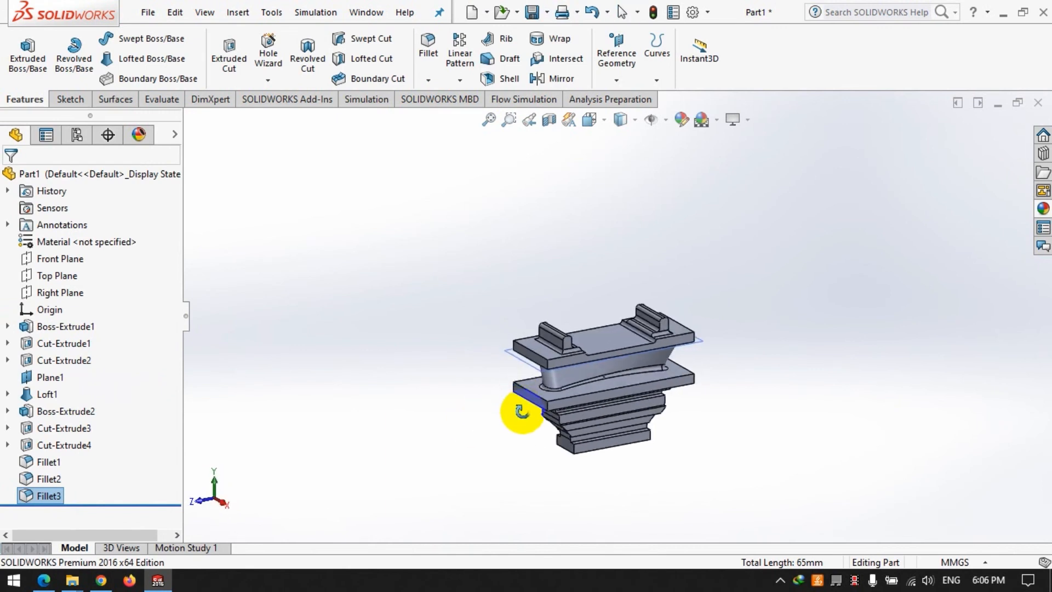
{"action": "scroll", "coordinate": [652, 410], "scroll_direction": "down", "scroll_amount": 2}
{"action": "left_click", "coordinate": [296, 387]}
{"action": "left_click", "coordinate": [48, 377]}
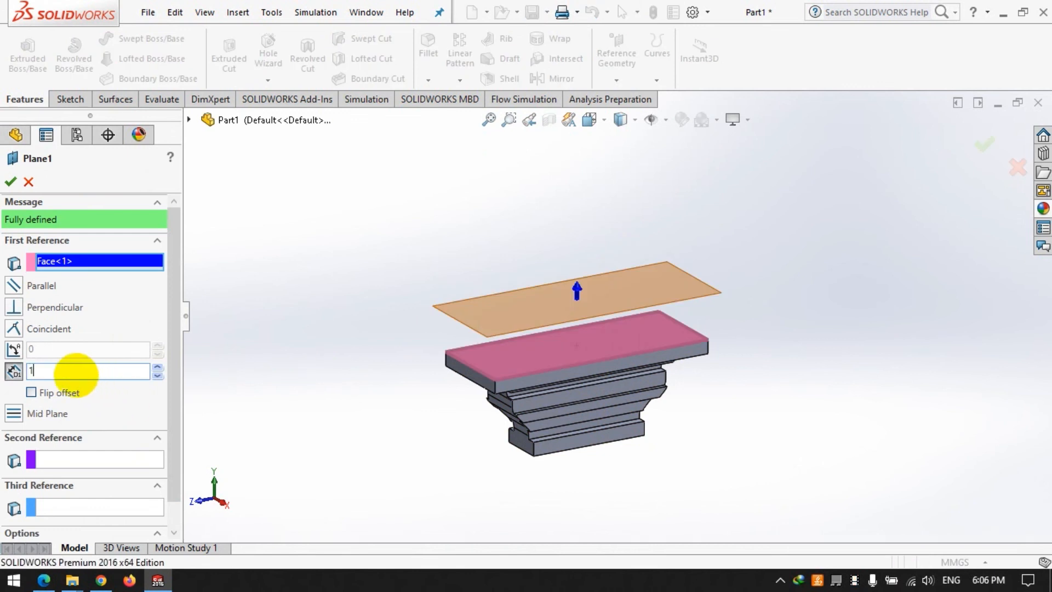
{"action": "type", "text": "00"}
{"action": "key", "text": "Return"}
{"action": "left_click", "coordinate": [17, 185]}
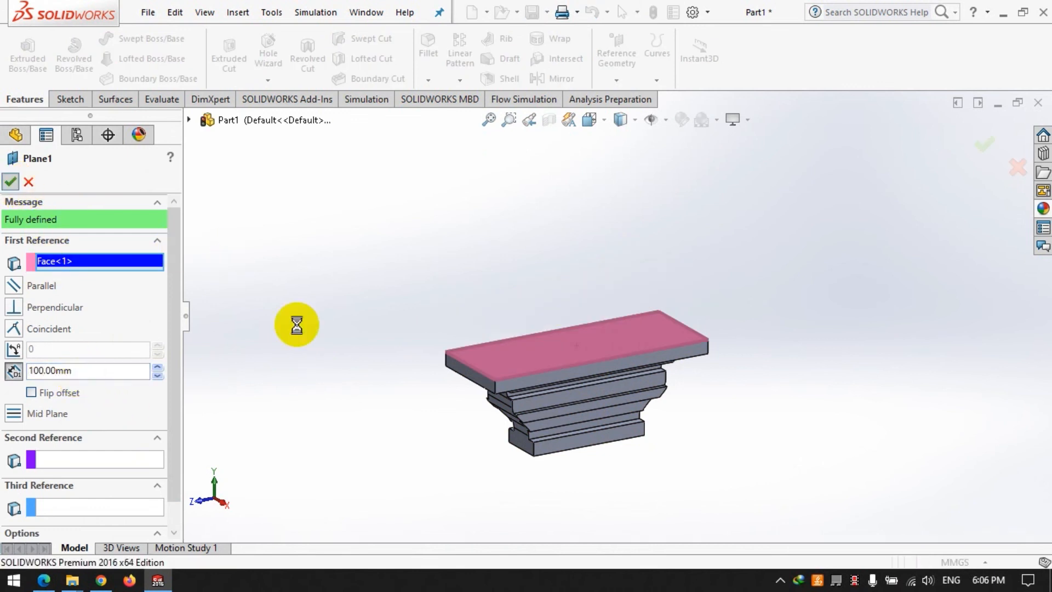
{"action": "scroll", "coordinate": [405, 396], "scroll_direction": "up", "scroll_amount": 6}
{"action": "scroll", "coordinate": [615, 280], "scroll_direction": "down", "scroll_amount": 4}
{"action": "mouse_move", "coordinate": [597, 289]}
{"action": "middle_mouse_down"}
{"action": "mouse_move", "coordinate": [611, 206]}
{"action": "mouse_move", "coordinate": [561, 343]}
{"action": "mouse_move", "coordinate": [589, 313]}
{"action": "mouse_move", "coordinate": [592, 286]}
{"action": "mouse_move", "coordinate": [669, 251]}
{"action": "mouse_move", "coordinate": [669, 291]}
{"action": "mouse_move", "coordinate": [669, 275]}
{"action": "mouse_move", "coordinate": [626, 250]}
{"action": "mouse_move", "coordinate": [488, 282]}
{"action": "mouse_move", "coordinate": [458, 329]}
{"action": "middle_mouse_up"}
{"action": "left_click", "coordinate": [7, 326]}
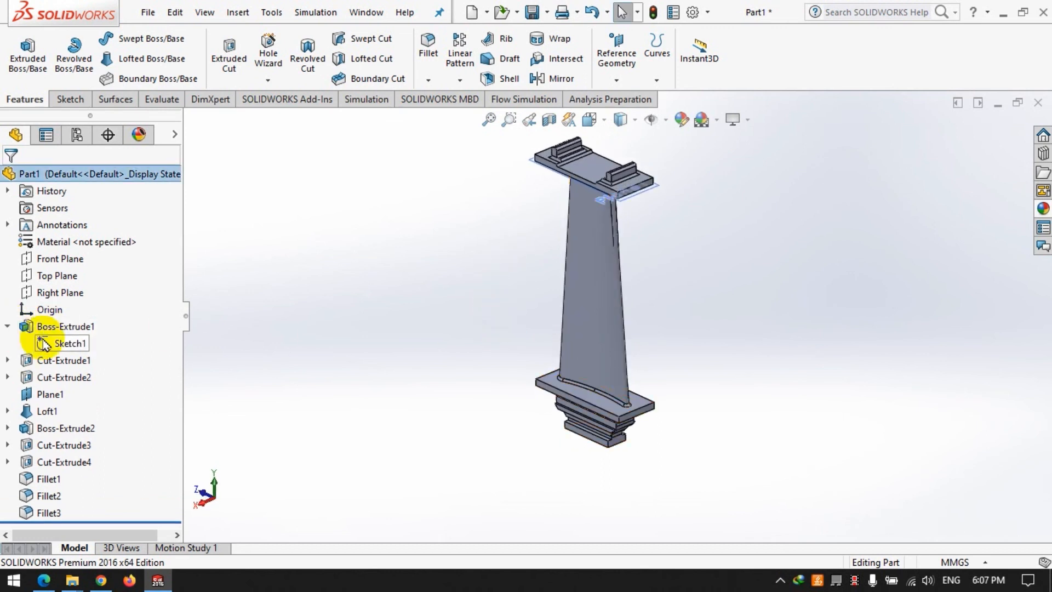
{"action": "middle_click_drag", "start_coordinate": [597, 277], "coordinate": [757, 423]}
{"action": "left_click", "coordinate": [489, 120]}
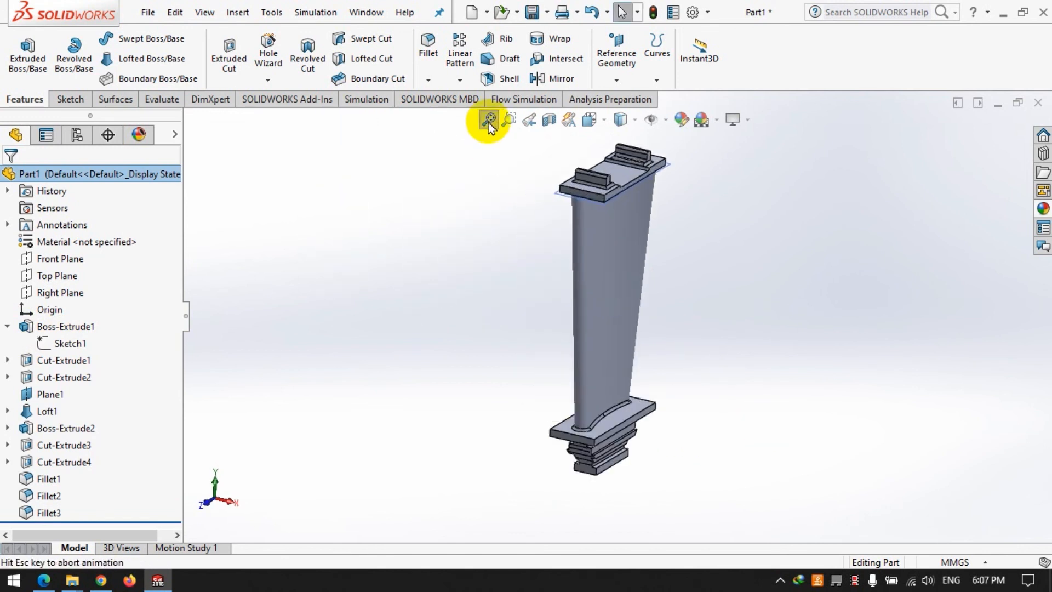